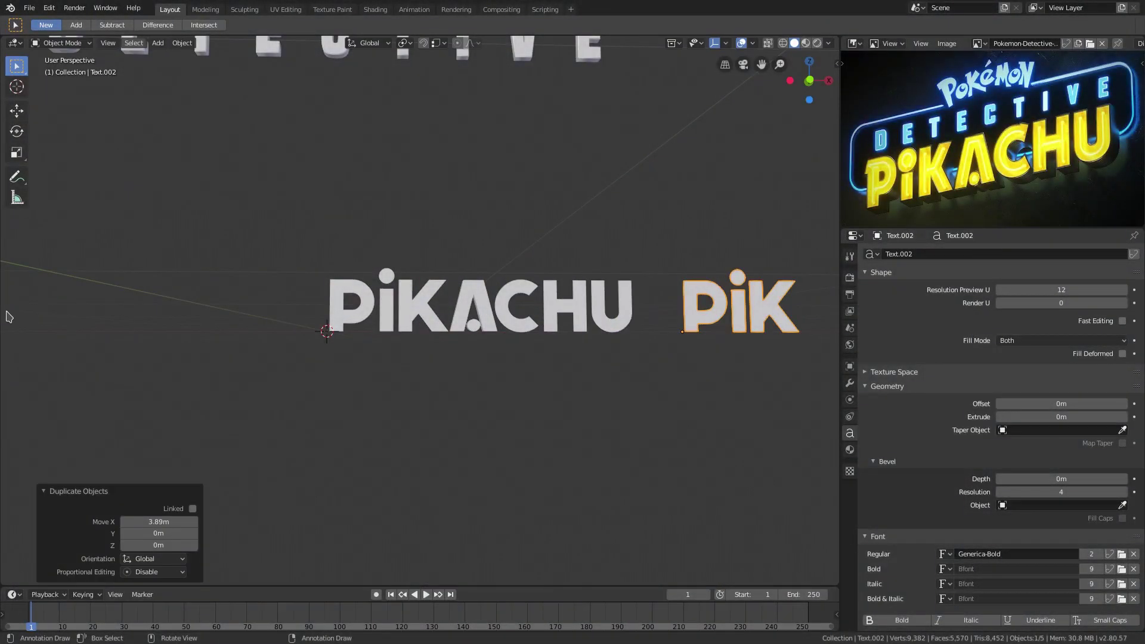
Edit the duplicated PiKACHU text so that only a single lowercase "i" remains.
{"action": "middle_click_drag", "start_coordinate": [662, 289], "coordinate": [396, 345], "text": "shift"}
{"action": "middle_click_drag", "start_coordinate": [601, 394], "coordinate": [476, 359]}
{"action": "scroll", "coordinate": [476, 359], "scroll_direction": "up", "scroll_amount": 3}
{"action": "key", "text": "Tab"}
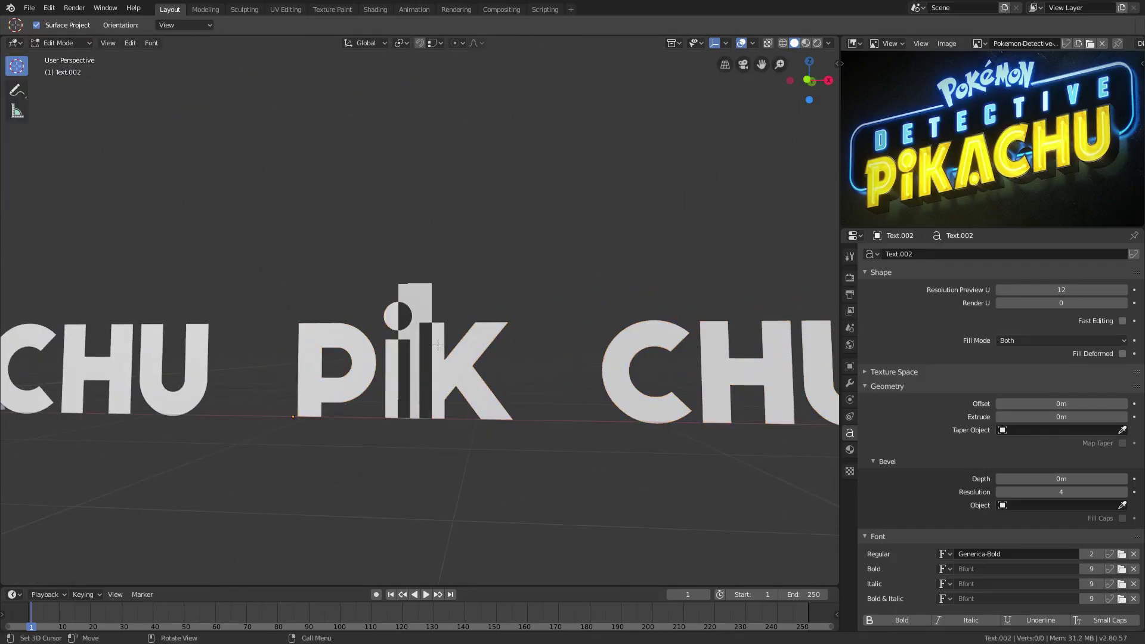
{"action": "key", "text": "BackSpace"}
{"action": "type", "text": "i"}
{"action": "scroll", "coordinate": [437, 345], "scroll_direction": "down", "scroll_amount": 2}
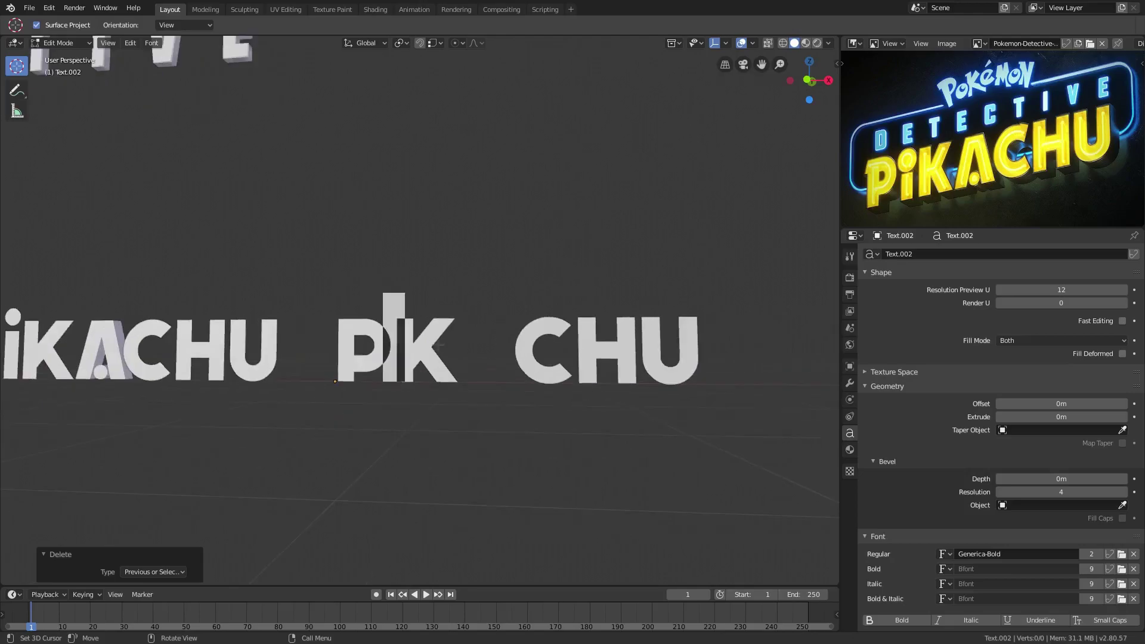
{"action": "key", "text": "Delete"}
{"action": "key", "text": "Delete"}
{"action": "key", "text": "Delete"}
{"action": "key", "text": "Delete"}
{"action": "key", "text": "Delete"}
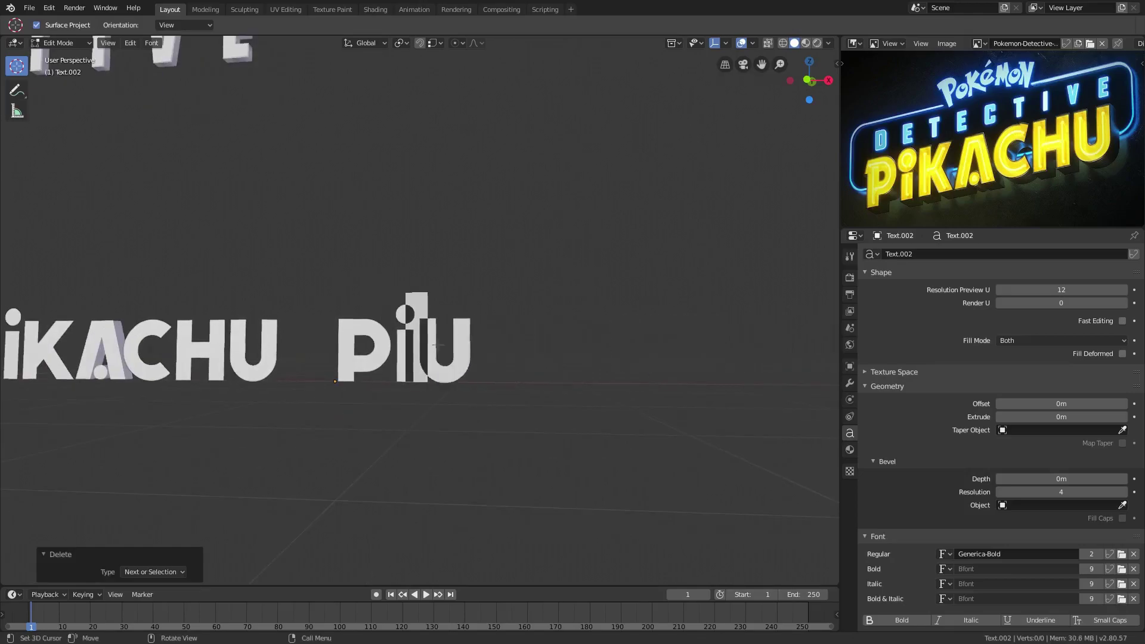
{"action": "key", "text": "Left"}
{"action": "key", "text": "BackSpace"}
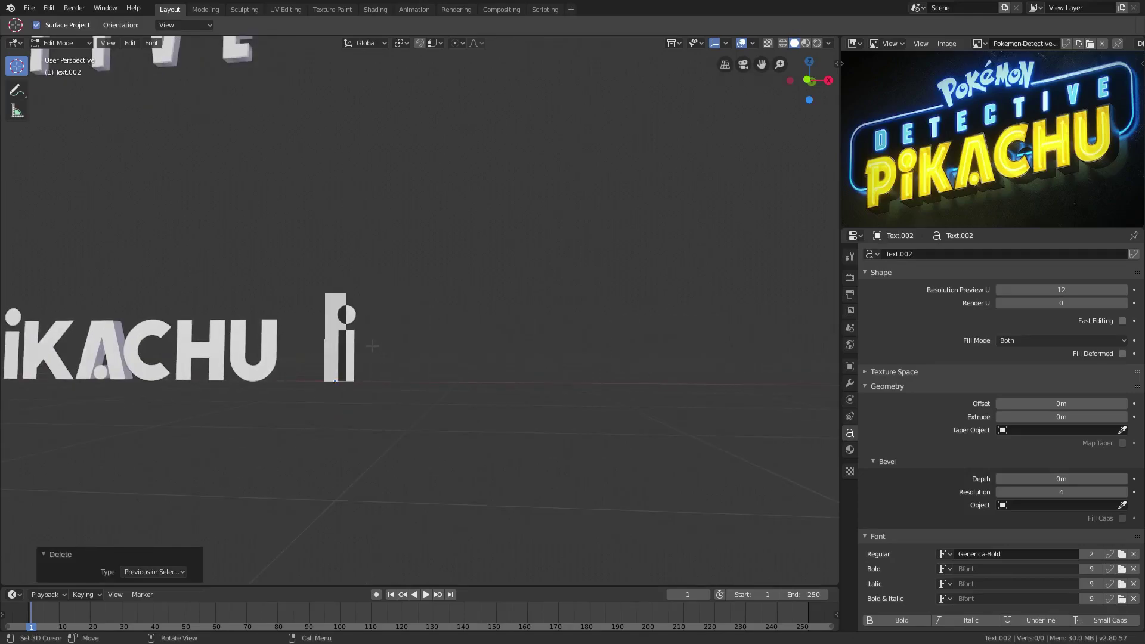
{"action": "key", "text": "Tab"}
Move the separate "i" text 1.38 m along the X axis, away from the PiKACHU word.
{"action": "middle_click_drag", "start_coordinate": [374, 348], "coordinate": [437, 348], "text": "shift"}
{"action": "key", "text": "g"}
{"action": "key", "text": "x"}
{"action": "left_click", "coordinate": [606, 365]}
{"action": "scroll", "coordinate": [628, 365], "scroll_direction": "up", "scroll_amount": 1}
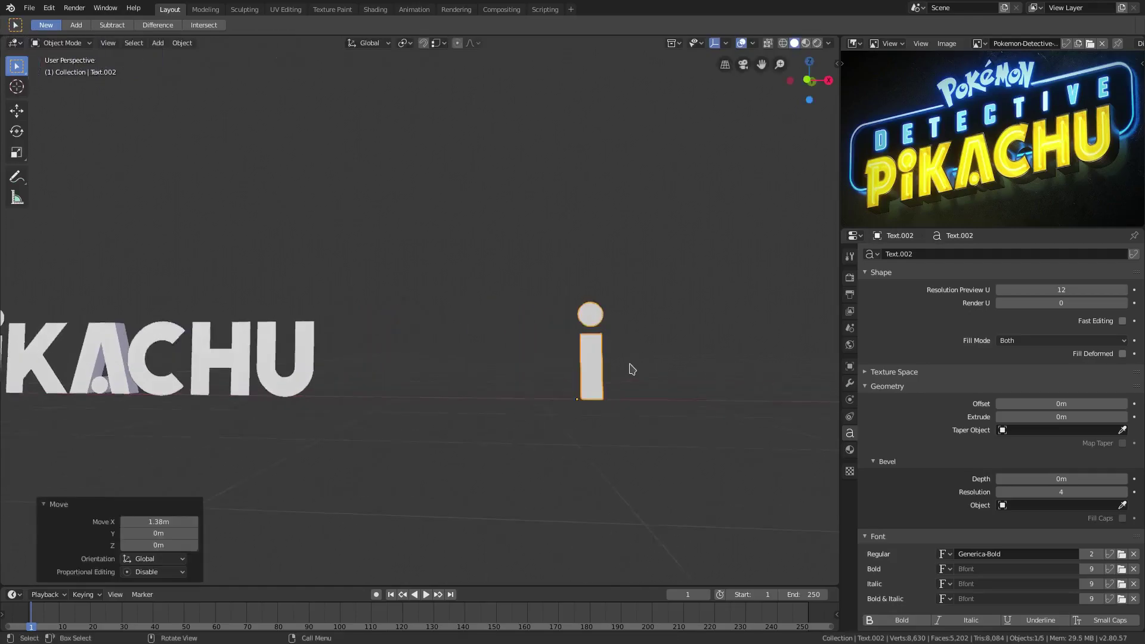
Convert the separate "i" text object to a mesh.
{"action": "scroll", "coordinate": [629, 365], "scroll_direction": "up", "scroll_amount": 2}
{"action": "middle_click_drag", "start_coordinate": [630, 364], "coordinate": [457, 358], "text": "shift"}
{"action": "scroll", "coordinate": [457, 358], "scroll_direction": "up", "scroll_amount": 4}
{"action": "key", "text": "Tab"}
{"action": "scroll", "coordinate": [501, 360], "scroll_direction": "down", "scroll_amount": 3}
{"action": "key", "text": "Tab"}
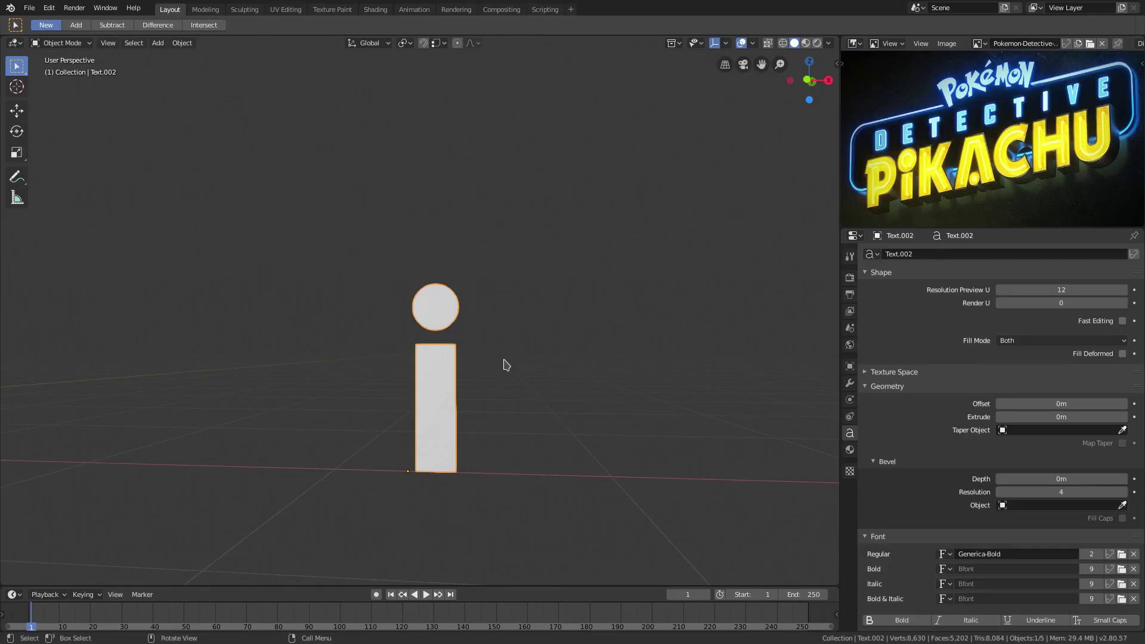
{"action": "left_click", "coordinate": [182, 44]}
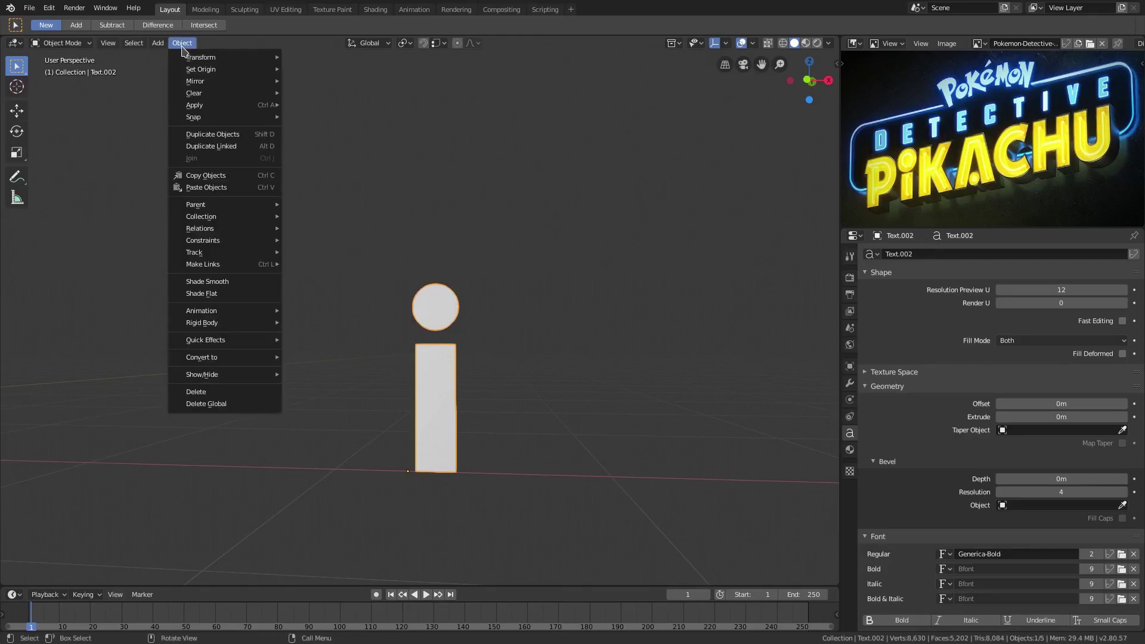
{"action": "mouse_move", "coordinate": [245, 357]}
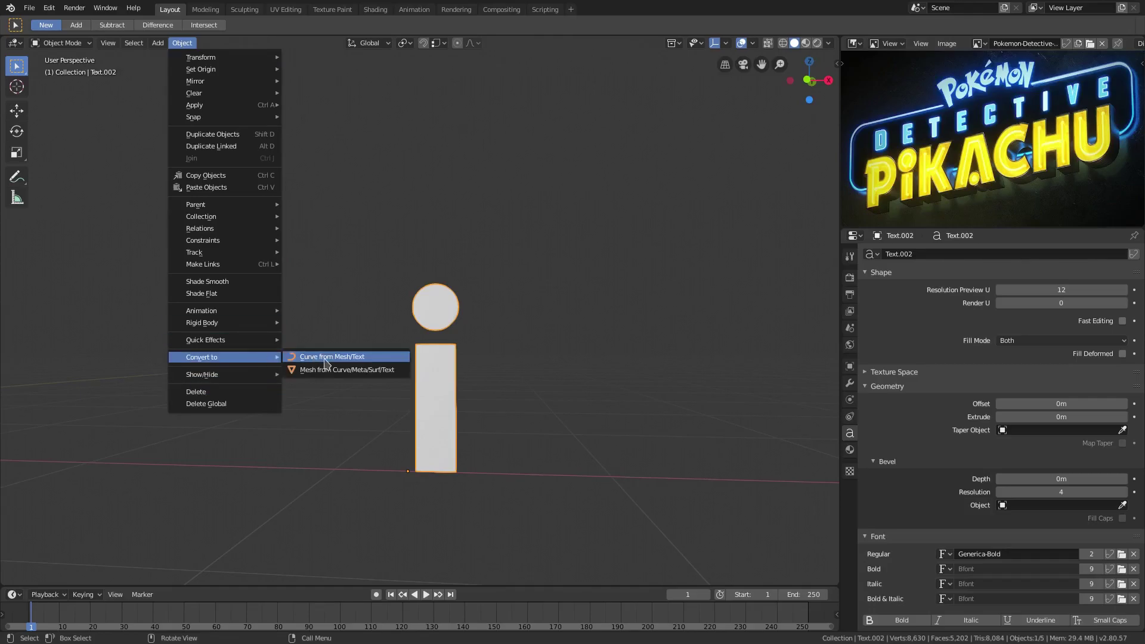
{"action": "left_click", "coordinate": [377, 370]}
Examine the mesh geometry of the converted "i" in edit mode.
{"action": "key", "text": "Tab"}
{"action": "scroll", "coordinate": [501, 358], "scroll_direction": "up", "scroll_amount": 5}
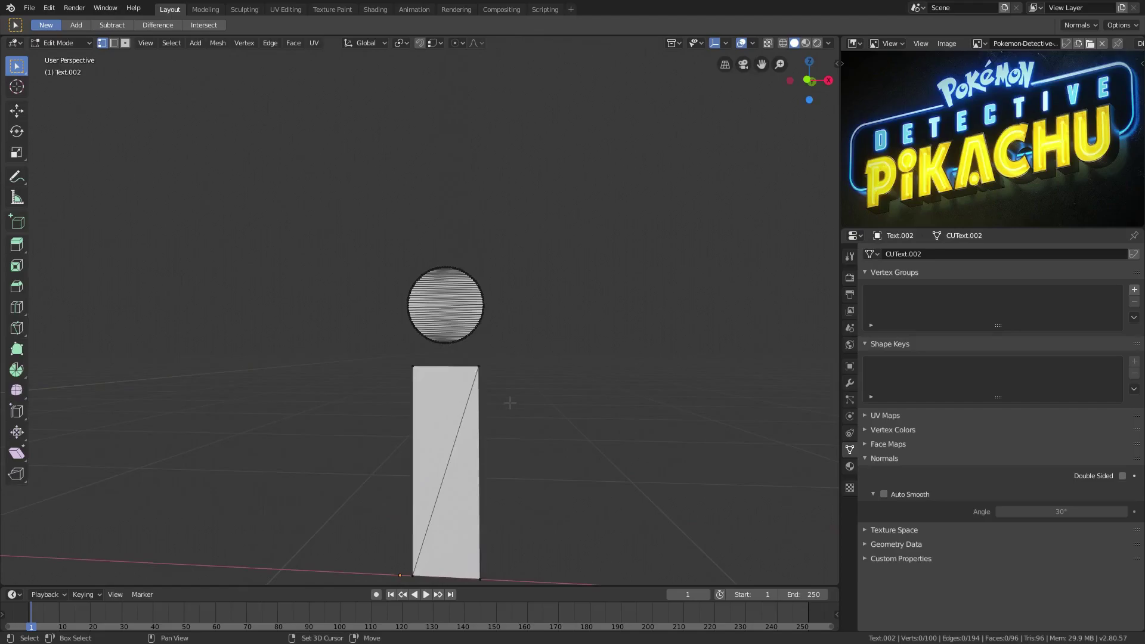
{"action": "mouse_move", "coordinate": [577, 283]}
{"action": "middle_mouse_down"}
{"action": "mouse_move", "coordinate": [549, 284]}
{"action": "mouse_move", "coordinate": [577, 288]}
{"action": "middle_mouse_up"}
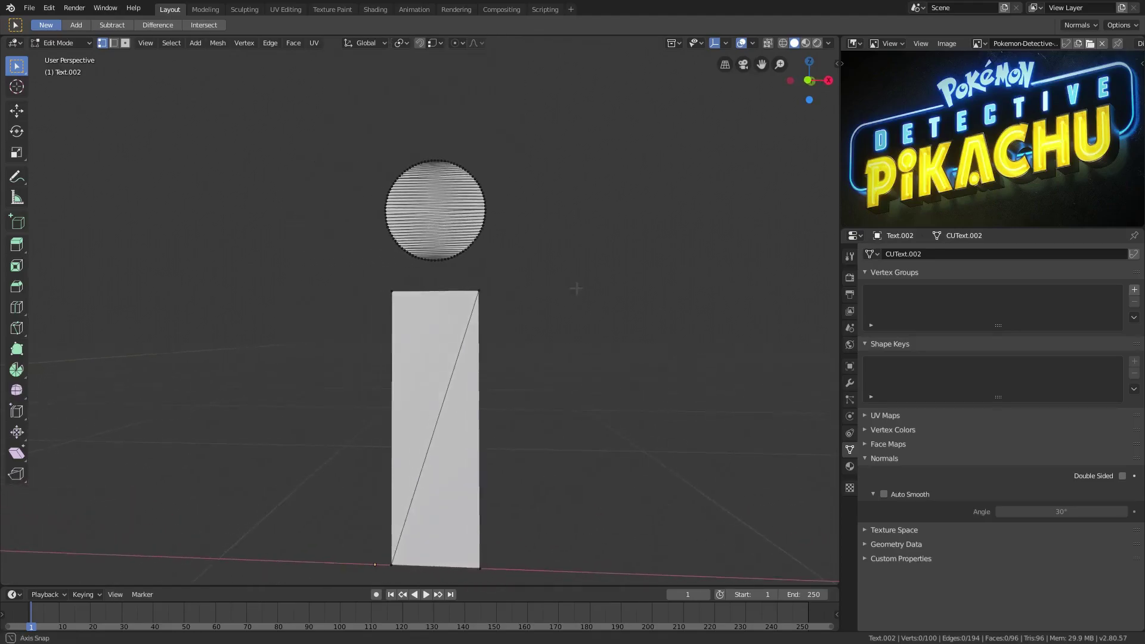
{"action": "scroll", "coordinate": [495, 310], "scroll_direction": "down", "scroll_amount": 3}
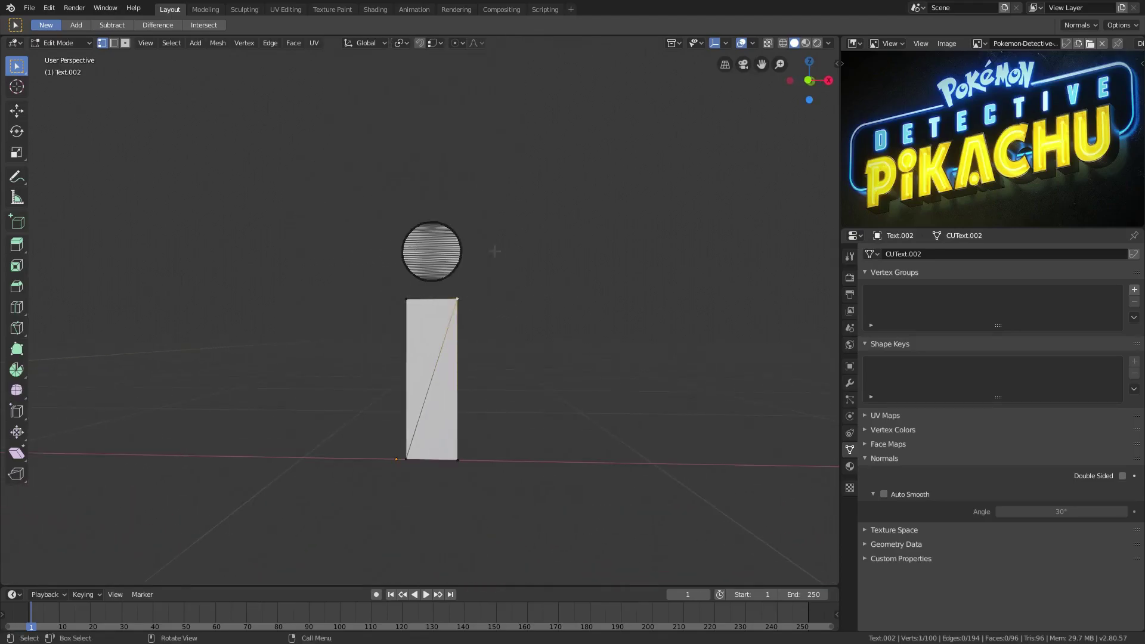
{"action": "scroll", "coordinate": [394, 298], "scroll_direction": "down", "scroll_amount": 5}
{"action": "scroll", "coordinate": [412, 300], "scroll_direction": "up", "scroll_amount": 5}
{"action": "key", "text": "Tab"}
Replace the "i" in the original PiKACHU text with blank space, leaving a gap between P and K.
{"action": "scroll", "coordinate": [412, 322], "scroll_direction": "down", "scroll_amount": 9}
{"action": "middle_click_drag", "start_coordinate": [375, 338], "coordinate": [524, 338], "text": "shift"}
{"action": "left_click", "coordinate": [359, 316]}
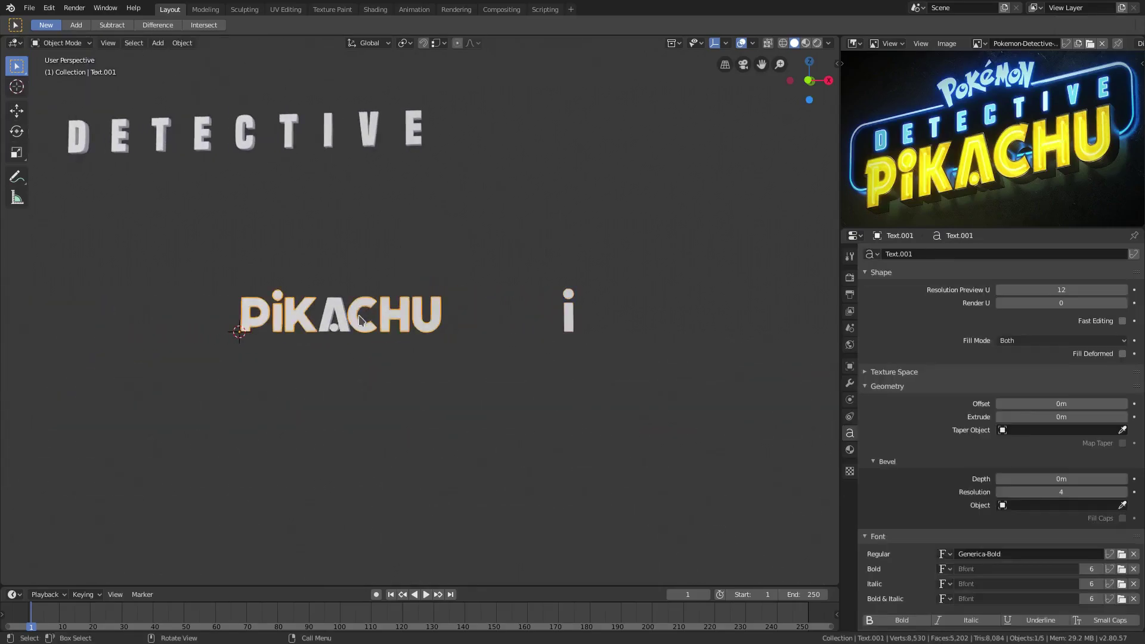
{"action": "scroll", "coordinate": [360, 320], "scroll_direction": "up", "scroll_amount": 3}
{"action": "key", "text": "Tab"}
{"action": "key", "text": "BackSpace"}
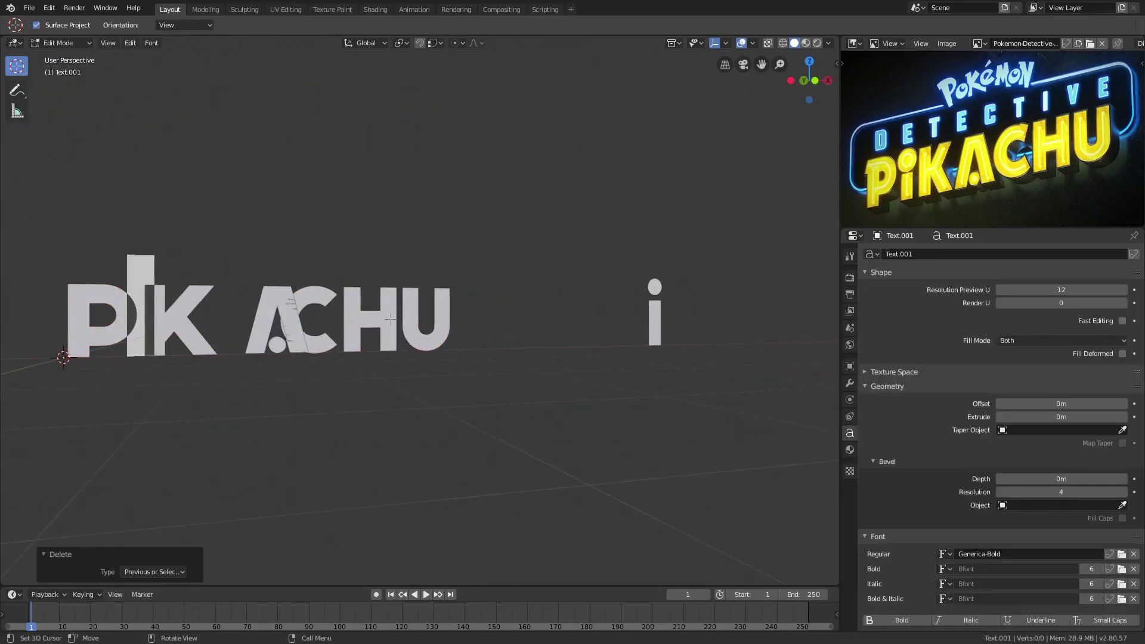
{"action": "key", "text": "Tab"}
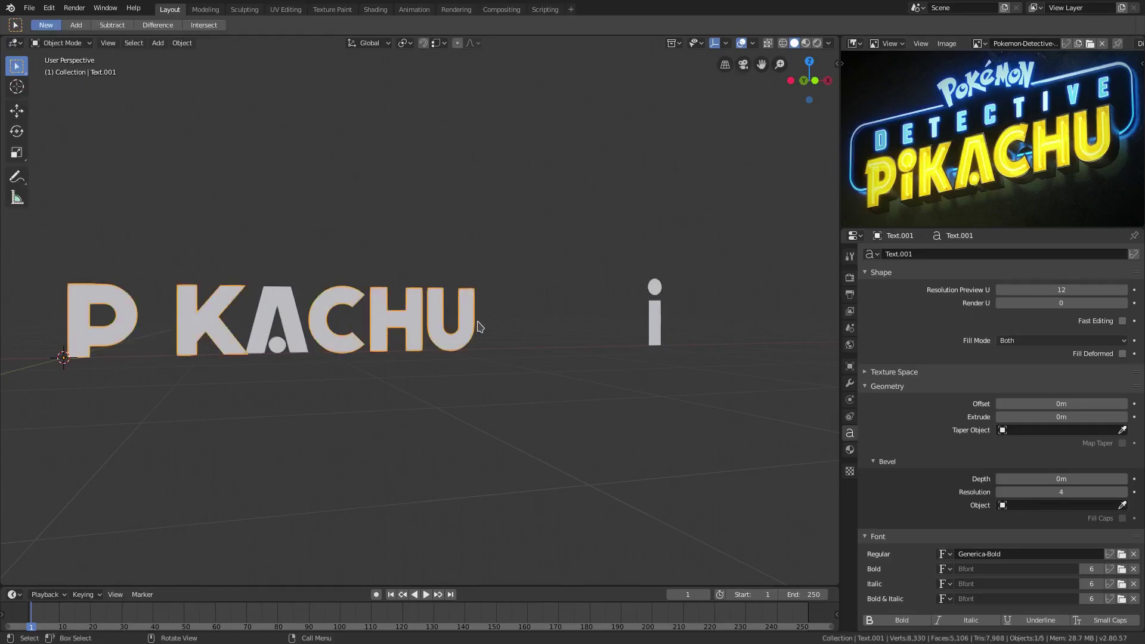
Move the custom A about 0.04 m along the X axis so it sits between K and C.
{"action": "left_click", "coordinate": [293, 347]}
{"action": "key", "text": "g"}
{"action": "key", "text": "x"}
{"action": "left_click", "coordinate": [297, 349]}
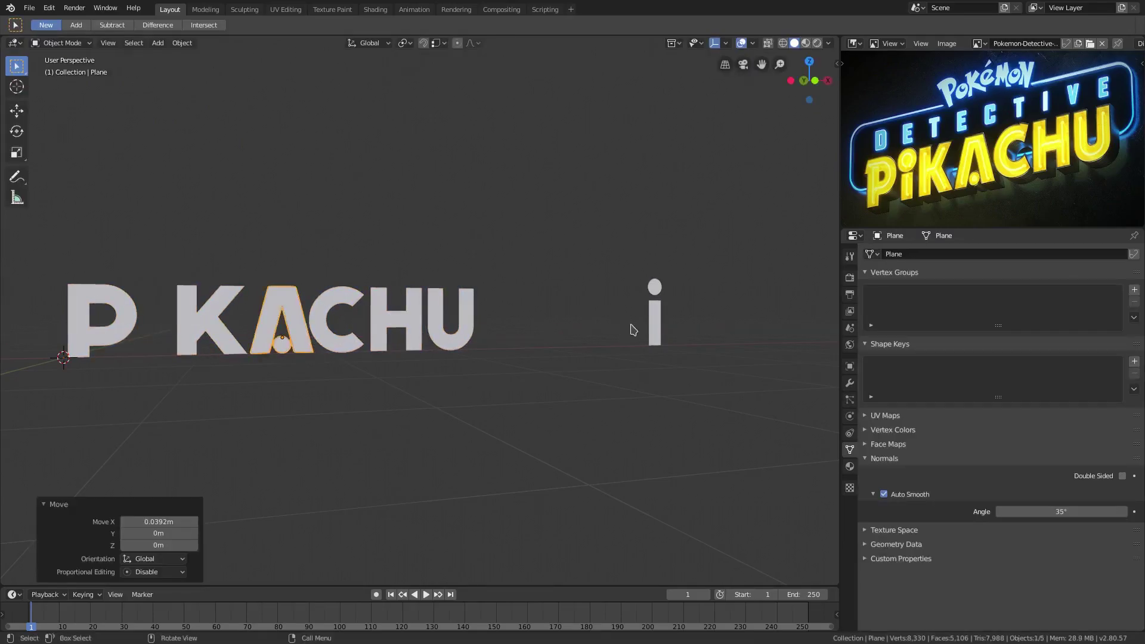
Move the separate "i" mesh about -4.7 m along the X axis into the gap between P and K.
{"action": "left_click", "coordinate": [661, 323]}
{"action": "key", "text": "g"}
{"action": "key", "text": "x"}
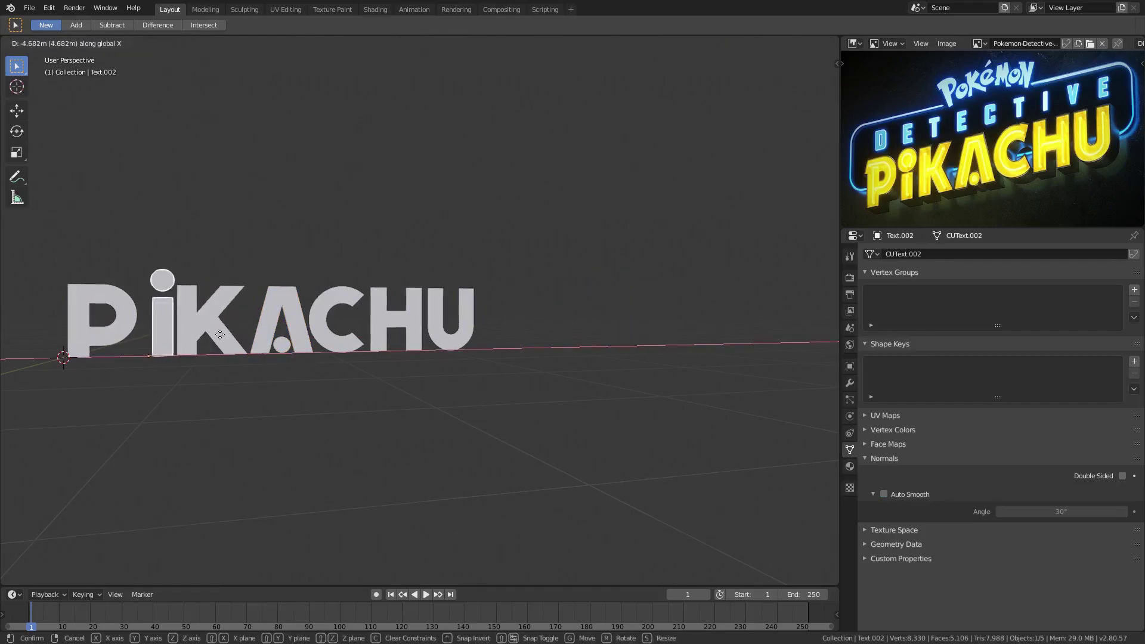
{"action": "left_click", "coordinate": [215, 334]}
Open the "i" mesh between P and K for editing.
{"action": "scroll", "coordinate": [353, 332], "scroll_direction": "up", "scroll_amount": 6}
{"action": "middle_click_drag", "start_coordinate": [214, 335], "coordinate": [608, 326], "text": "shift"}
{"action": "scroll", "coordinate": [642, 327], "scroll_direction": "down", "scroll_amount": 3}
{"action": "key", "text": "Tab"}
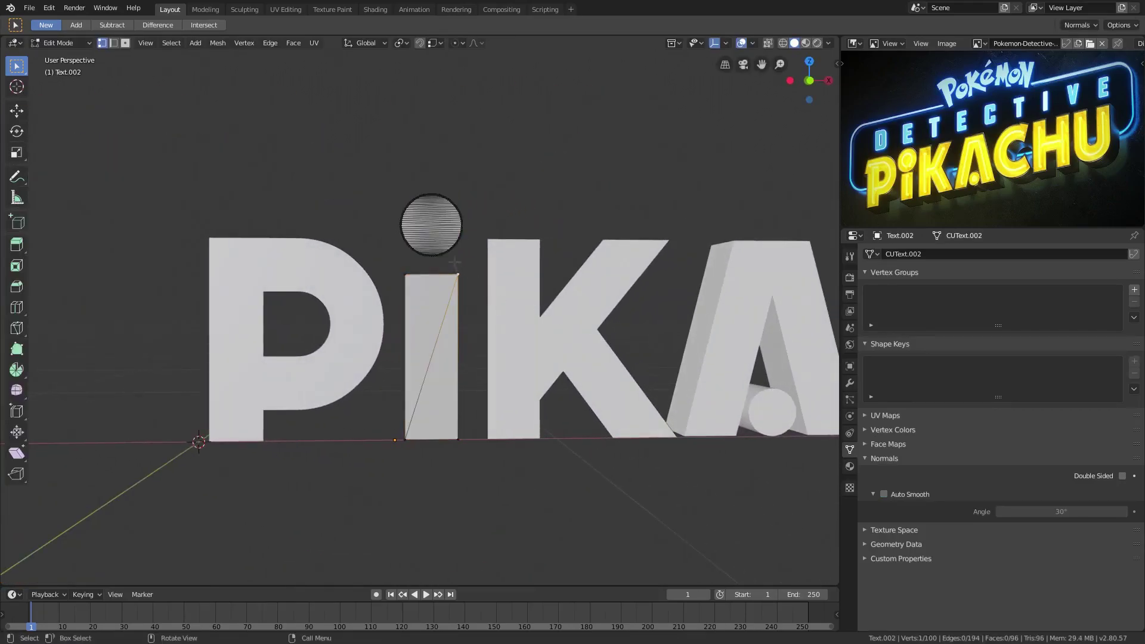
{"action": "key", "text": "g"}
{"action": "key", "text": "x"}
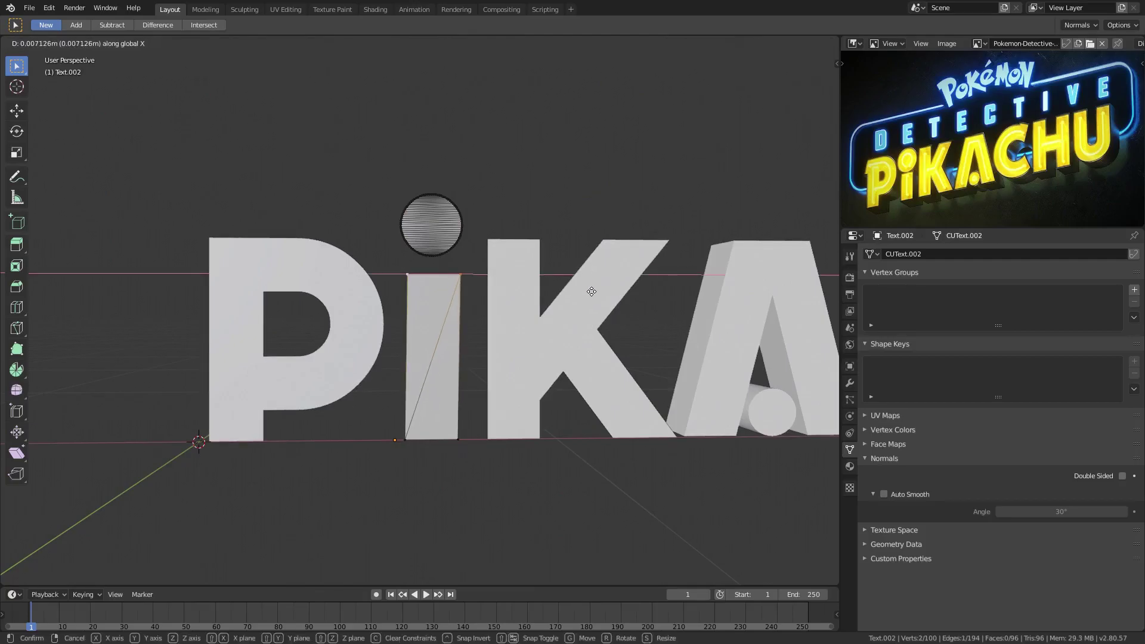
{"action": "key", "text": "Escape"}
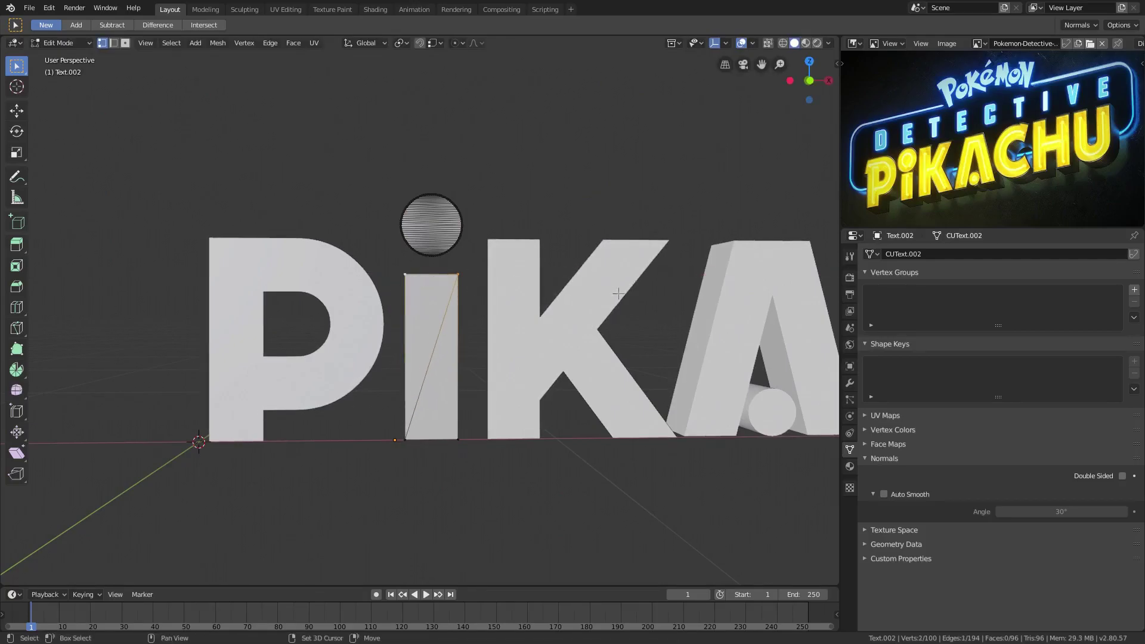
Lower the top edge of the "i" stem along the Z axis to shorten the stem.
{"action": "key", "text": "g"}
{"action": "key", "text": "z"}
{"action": "left_click", "coordinate": [624, 332]}
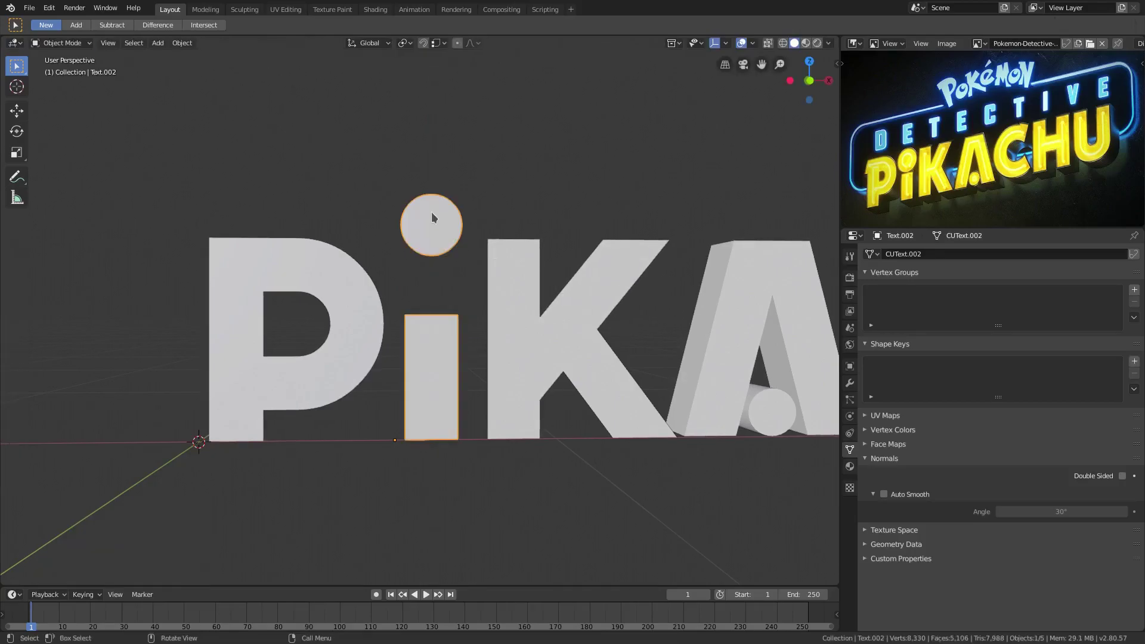
Select all of the round dot of the "i" and lower it about 0.12 m along the Z axis.
{"action": "left_click", "coordinate": [414, 199]}
{"action": "scroll", "coordinate": [414, 199], "scroll_direction": "up", "scroll_amount": 2}
{"action": "left_click_drag", "start_coordinate": [379, 111], "coordinate": [494, 283]}
{"action": "key", "text": "g"}
{"action": "key", "text": "z"}
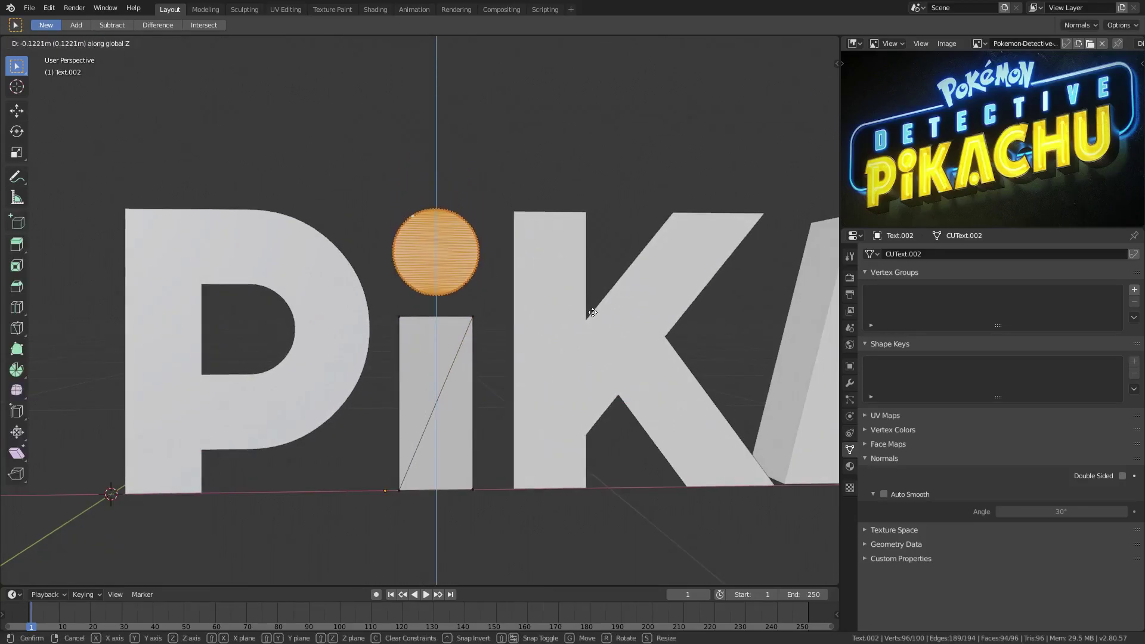
{"action": "left_click", "coordinate": [608, 314]}
Scale the dot of the "i" by 1.355 and nudge it along the Z axis to sit just above the stem.
{"action": "key", "text": "s"}
{"action": "left_click", "coordinate": [654, 316]}
{"action": "key", "text": "g"}
{"action": "key", "text": "z"}
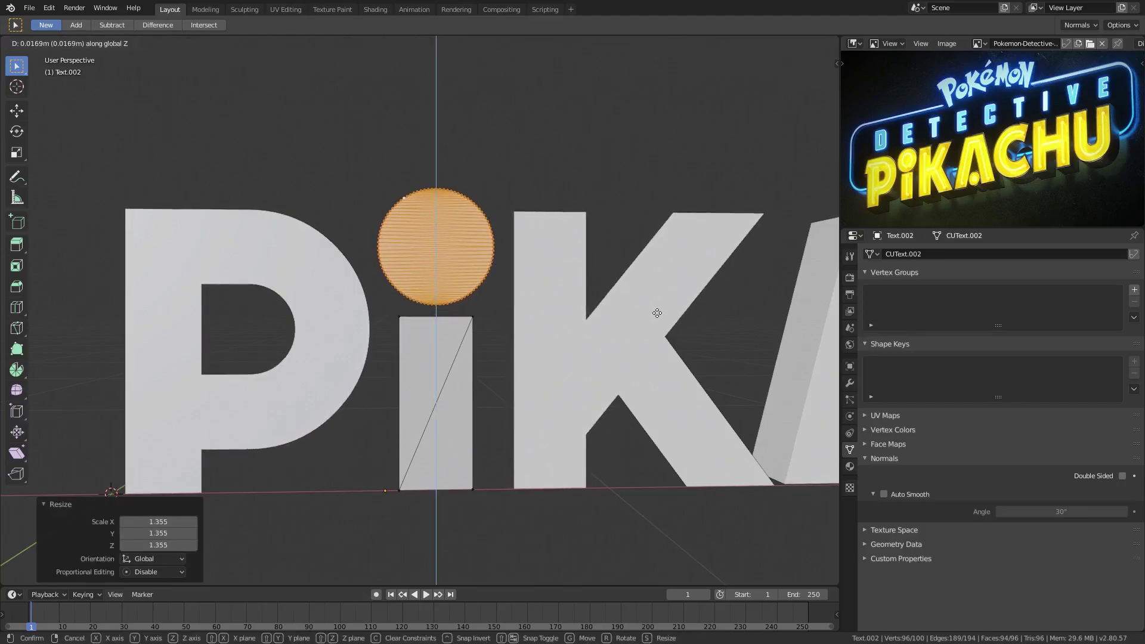
{"action": "left_click", "coordinate": [656, 311]}
{"action": "scroll", "coordinate": [632, 284], "scroll_direction": "down", "scroll_amount": 2}
{"action": "key", "text": "g"}
{"action": "key", "text": "z"}
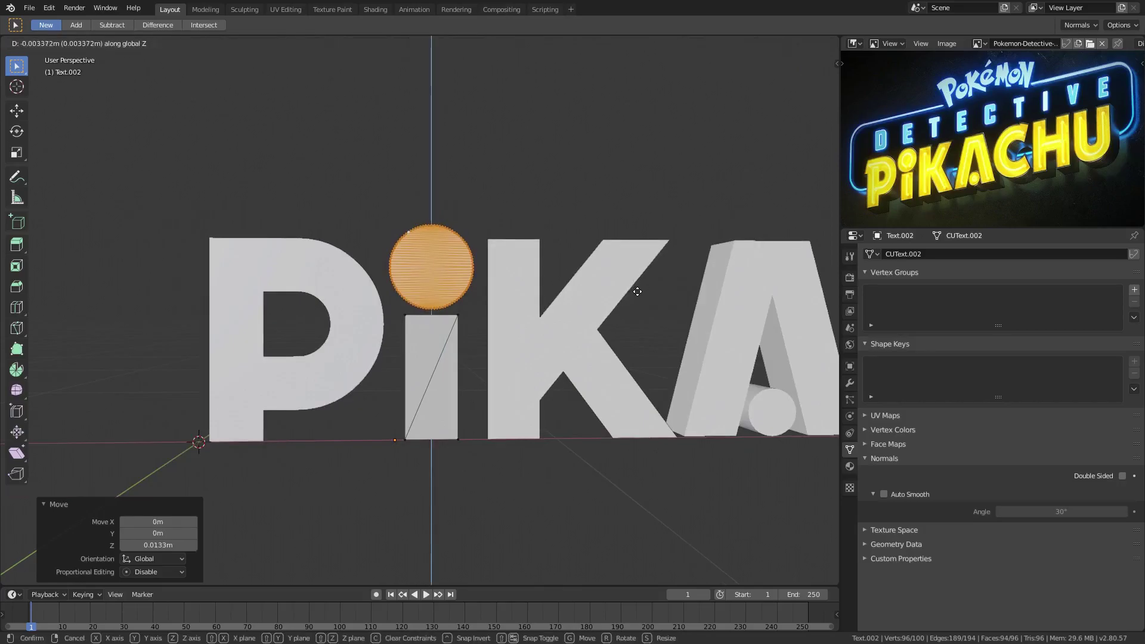
{"action": "left_click", "coordinate": [639, 291]}
{"action": "key", "text": "Tab"}
Open the custom A mesh in the PiKACHU word for editing.
{"action": "scroll", "coordinate": [649, 356], "scroll_direction": "down", "scroll_amount": 7}
{"action": "middle_click_drag", "start_coordinate": [683, 361], "coordinate": [643, 356]}
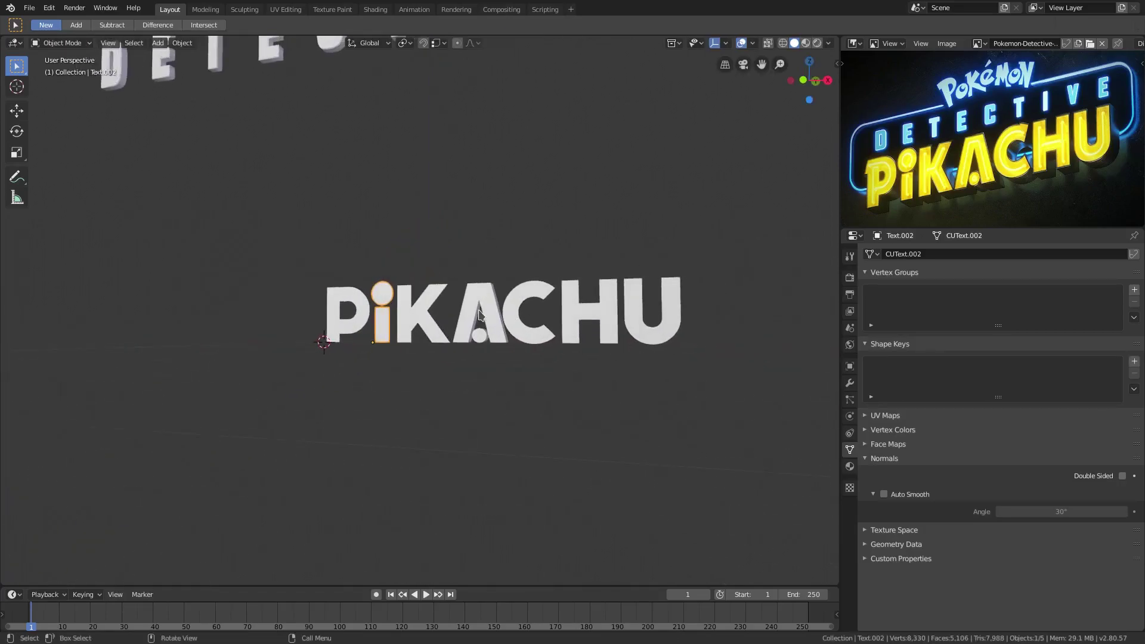
{"action": "left_click", "coordinate": [480, 311]}
{"action": "middle_click_drag", "start_coordinate": [500, 316], "coordinate": [474, 263]}
{"action": "key", "text": "Tab"}
{"action": "scroll", "coordinate": [384, 352], "scroll_direction": "up", "scroll_amount": 4}
{"action": "key", "text": "x"}
{"action": "left_click", "coordinate": [453, 301]}
{"action": "left_click", "coordinate": [573, 231]}
{"action": "key", "text": "h"}
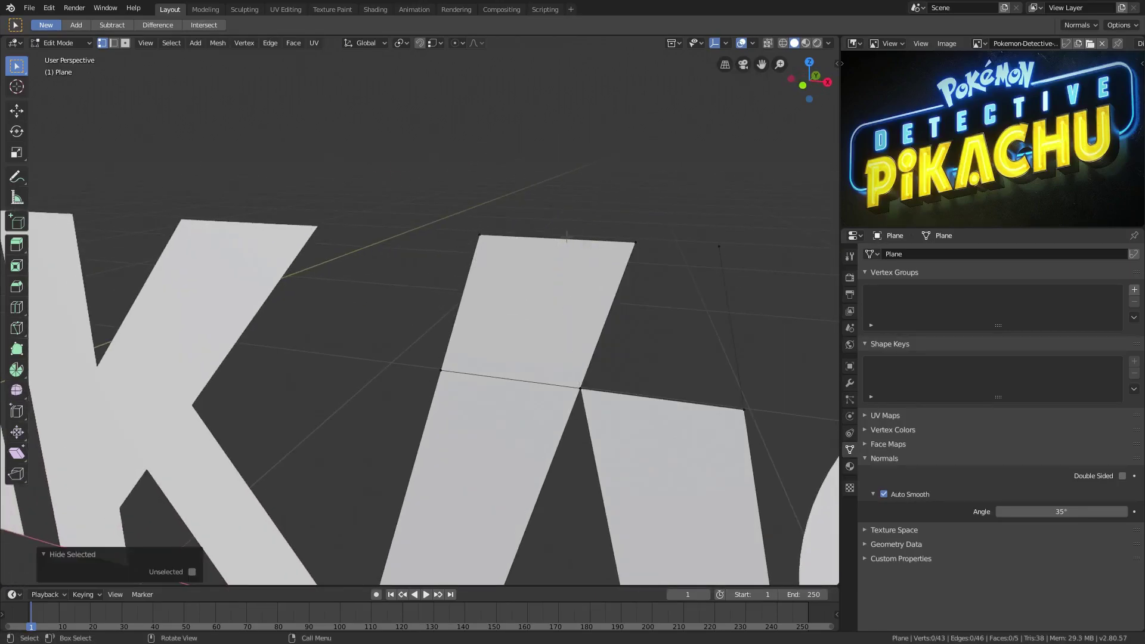
{"action": "key", "text": "ctrl+z"}
{"action": "key", "text": "g"}
{"action": "key", "text": "x"}
{"action": "right_click", "coordinate": [671, 253]}
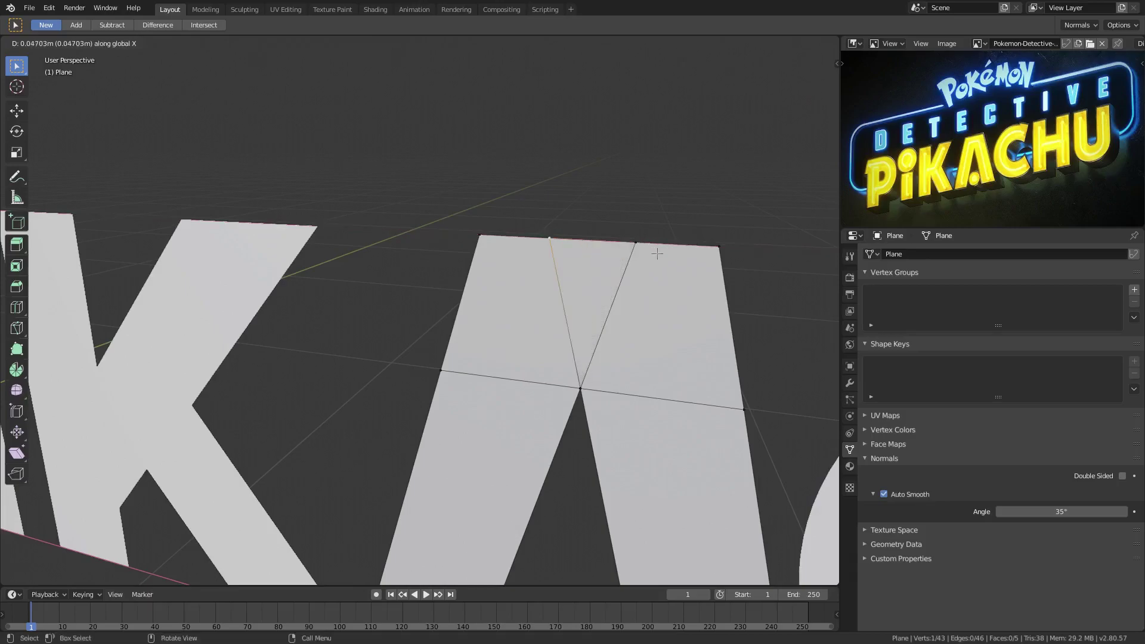
Examine the overlapping faces at the top of the A in the front orthographic view.
{"action": "middle_click_drag", "start_coordinate": [629, 271], "coordinate": [486, 243]}
{"action": "middle_click_drag", "start_coordinate": [450, 195], "coordinate": [460, 197]}
{"action": "scroll", "coordinate": [501, 195], "scroll_direction": "up", "scroll_amount": 1}
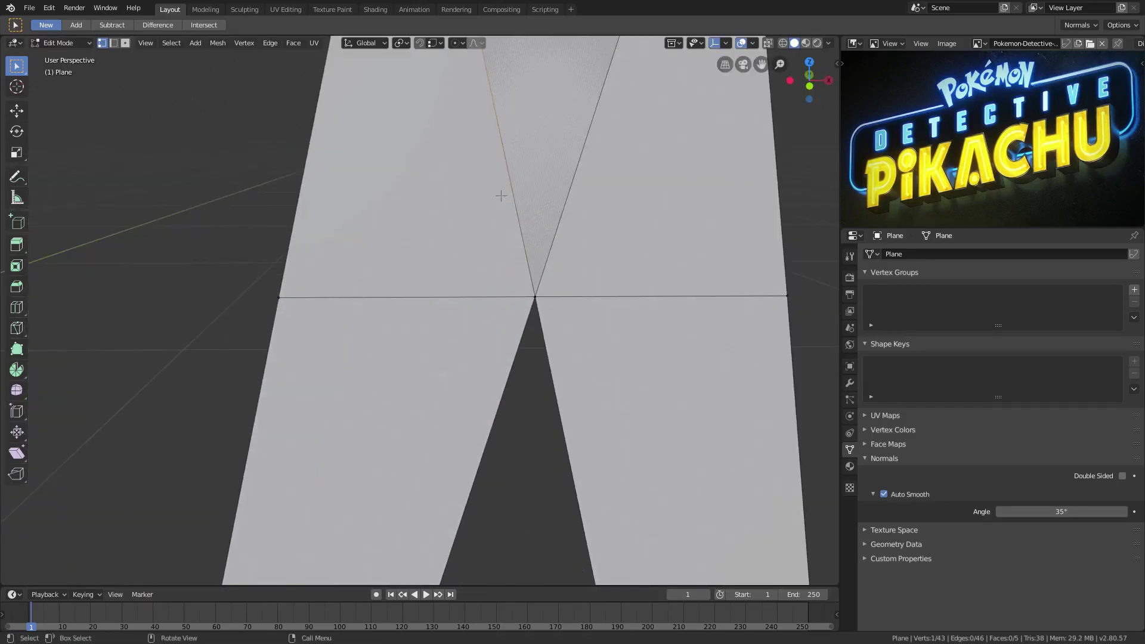
{"action": "key", "text": "KP_5"}
{"action": "key", "text": "KP_1"}
{"action": "scroll", "coordinate": [505, 181], "scroll_direction": "up", "scroll_amount": 1}
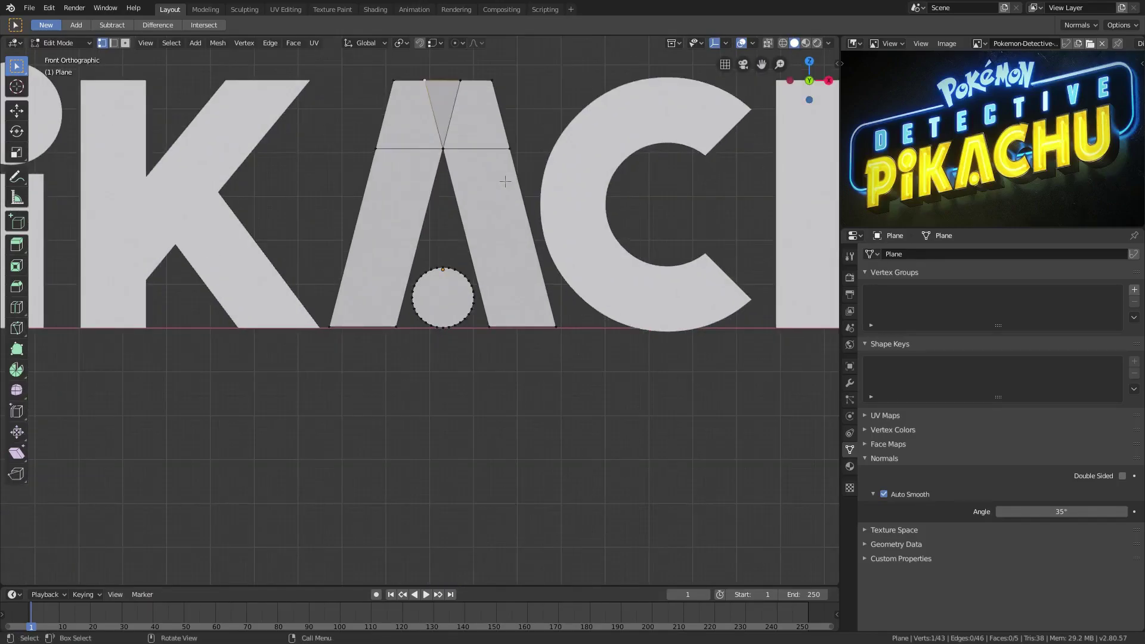
{"action": "scroll", "coordinate": [505, 182], "scroll_direction": "up", "scroll_amount": 8}
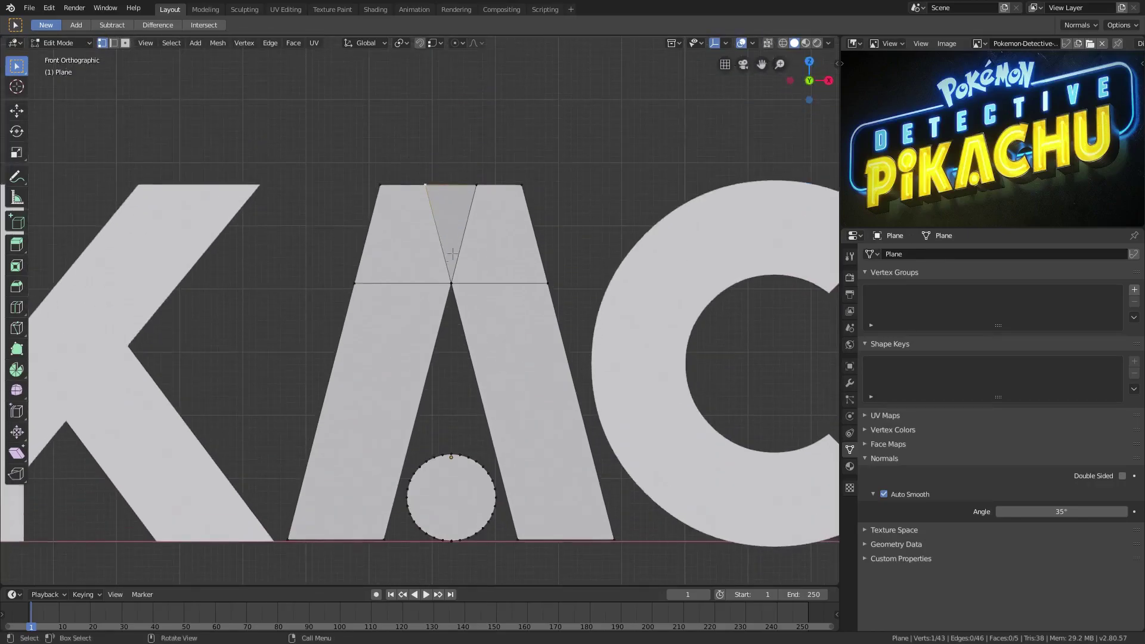
{"action": "scroll", "coordinate": [503, 230], "scroll_direction": "up", "scroll_amount": 4}
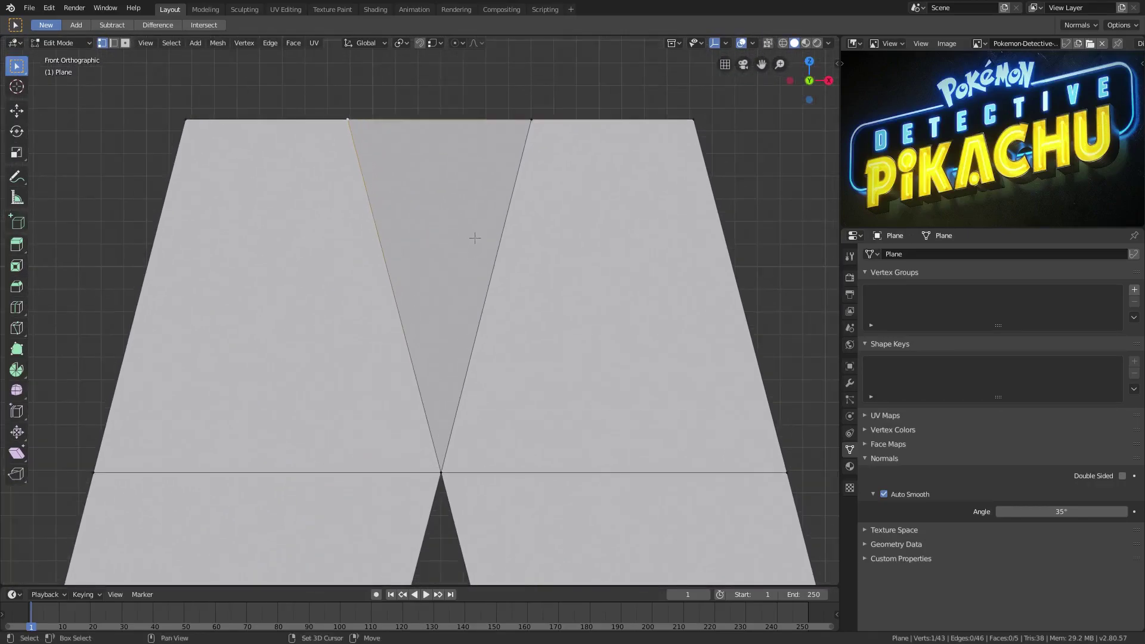
{"action": "key", "text": "g"}
{"action": "key", "text": "x"}
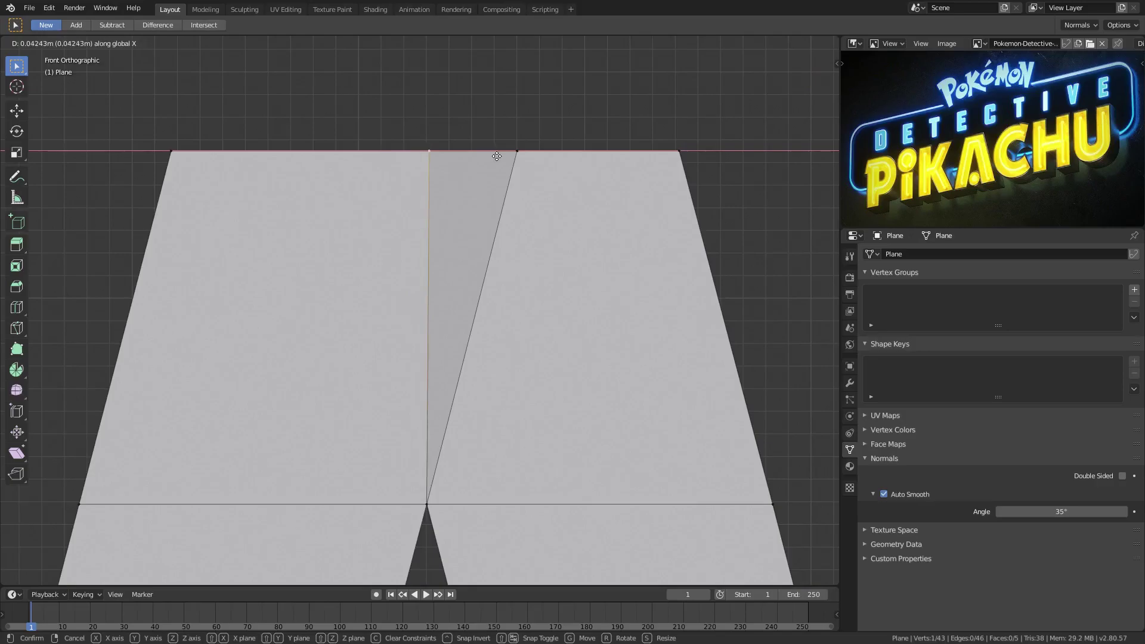
{"action": "key", "text": "z"}
{"action": "left_click", "coordinate": [498, 156]}
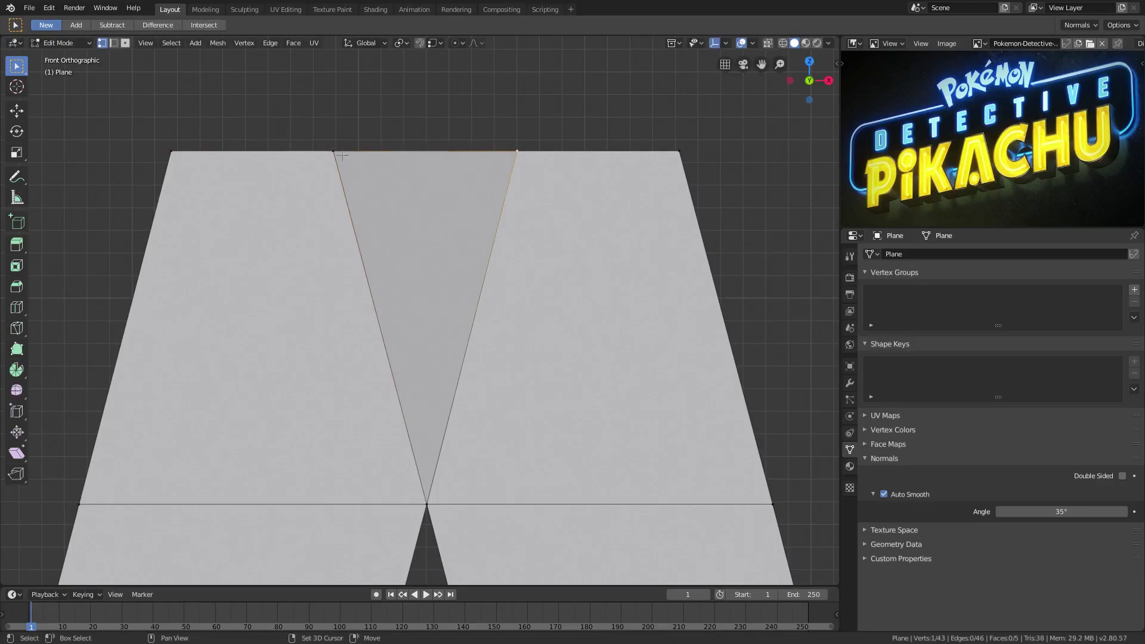
{"action": "key", "text": "s"}
{"action": "key", "text": "x"}
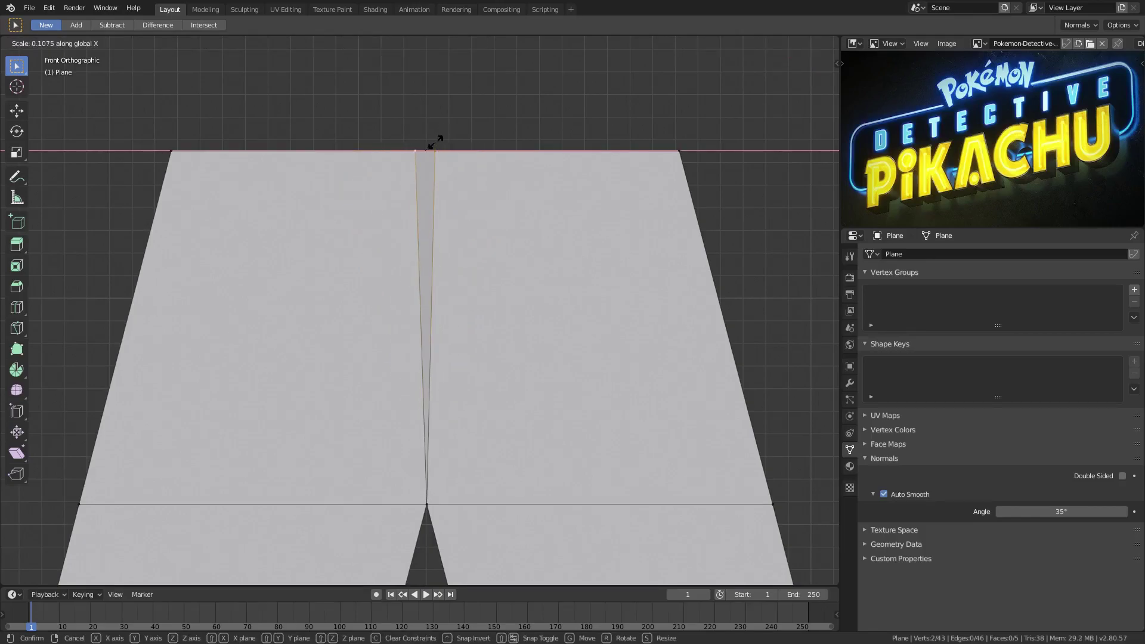
{"action": "left_click", "coordinate": [545, 150]}
Scale the two inner top vertices of the A to 0 along the X axis so they meet at the centre.
{"action": "type", "text": "s"}
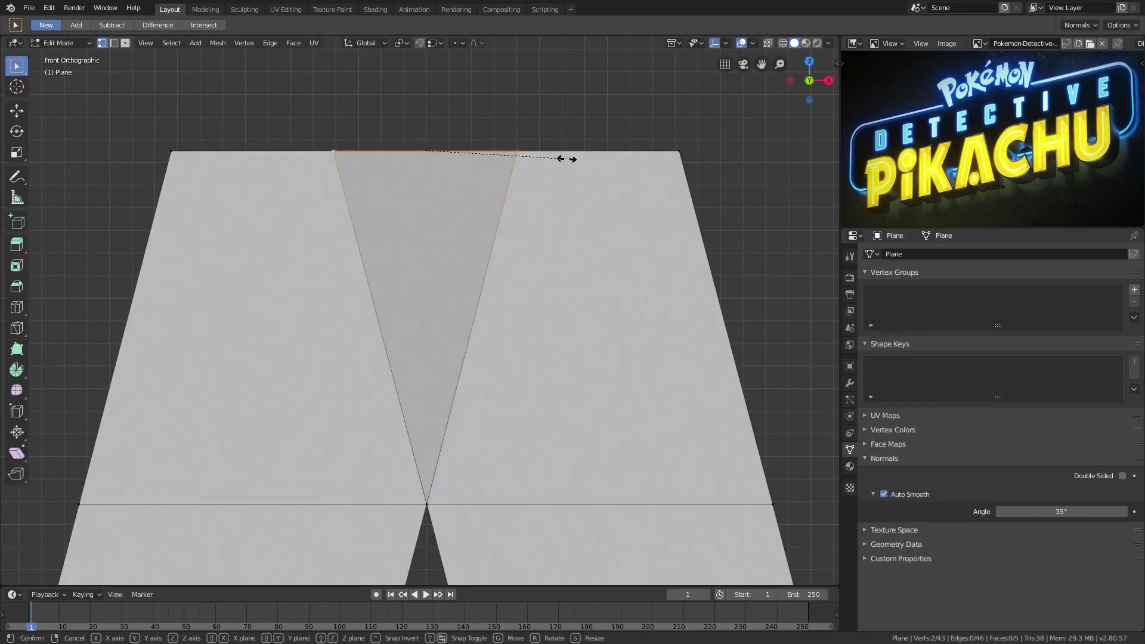
{"action": "type", "text": "x0"}
{"action": "key", "text": "Return"}
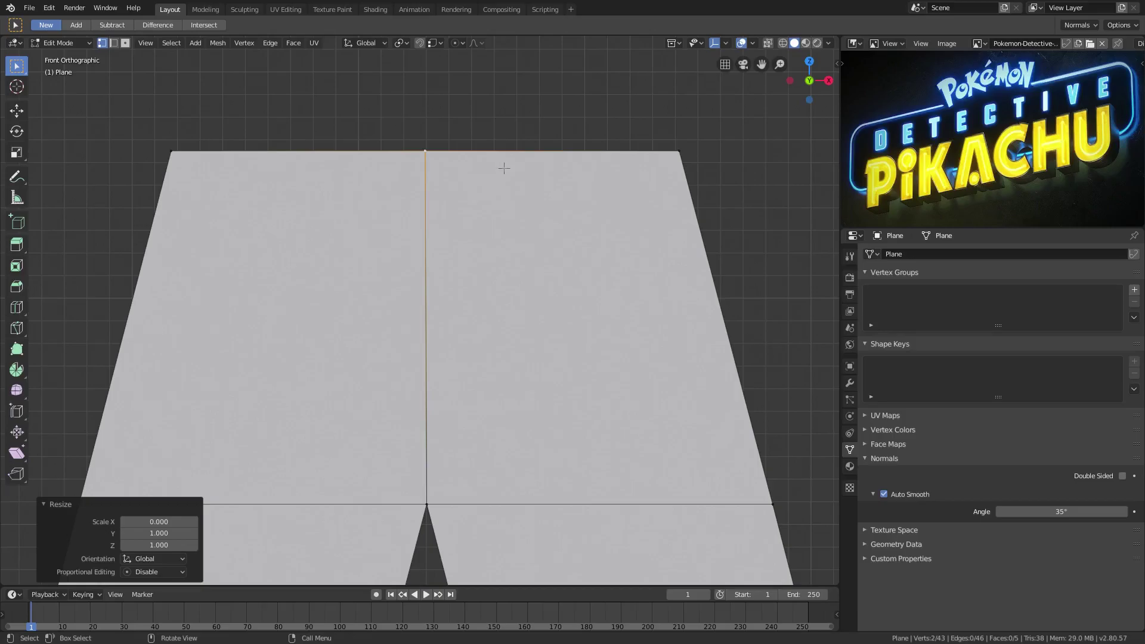
Merge the two overlapping vertices at the top centre of the A with the At First option.
{"action": "middle_click_drag", "start_coordinate": [500, 155], "coordinate": [505, 168], "text": "shift"}
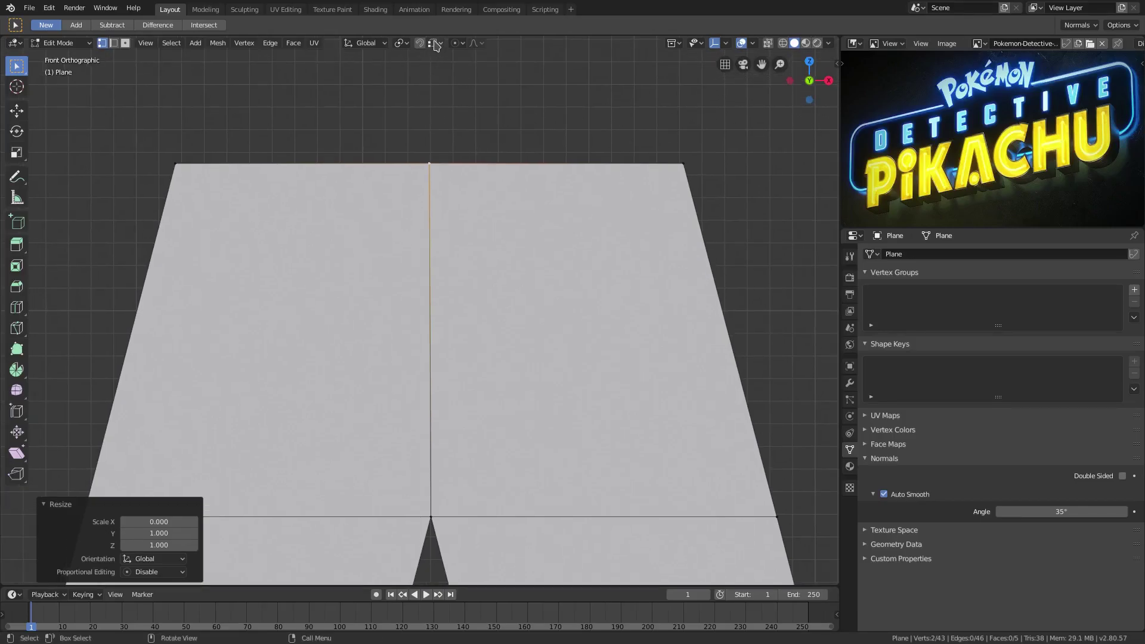
{"action": "key", "text": "Tab"}
{"action": "key", "text": "Tab"}
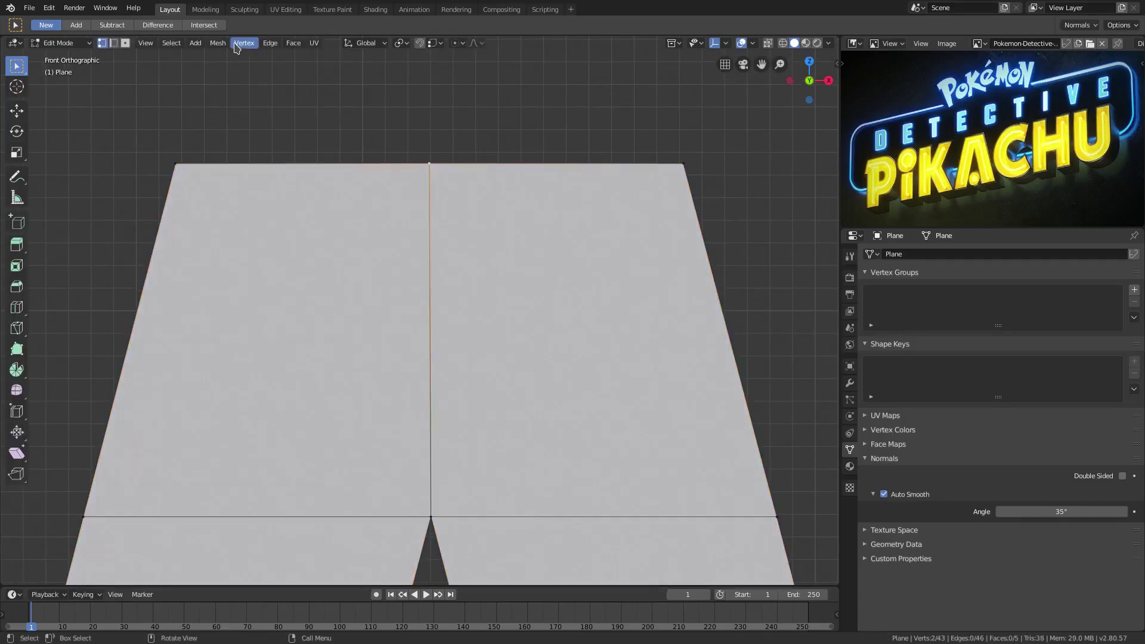
{"action": "left_click", "coordinate": [245, 43]}
{"action": "left_click", "coordinate": [301, 228]}
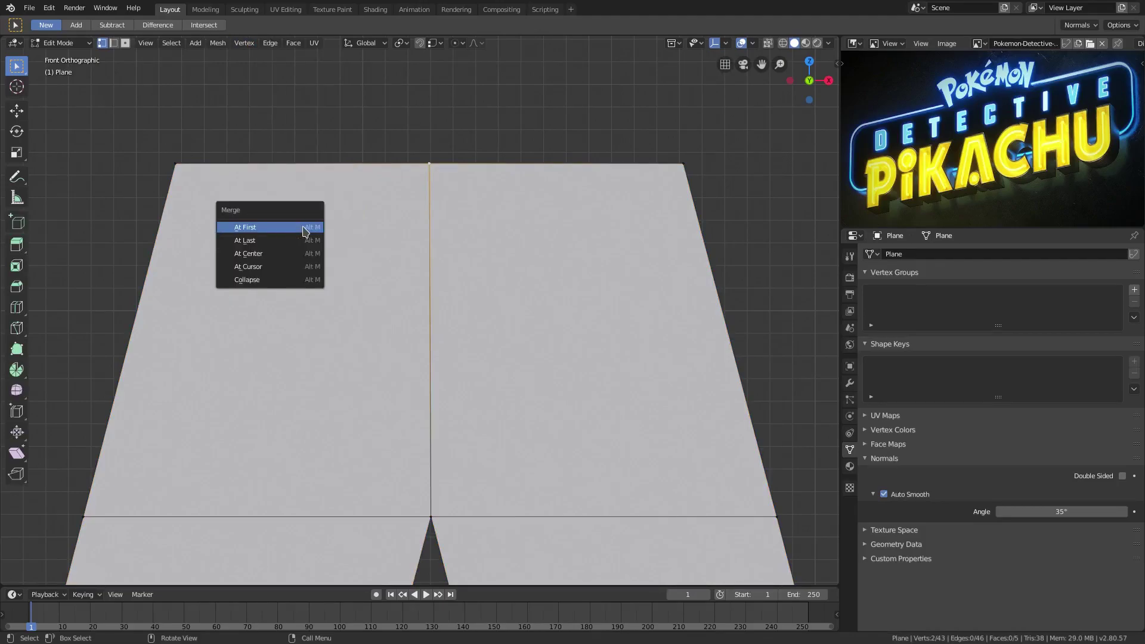
{"action": "left_click", "coordinate": [304, 229]}
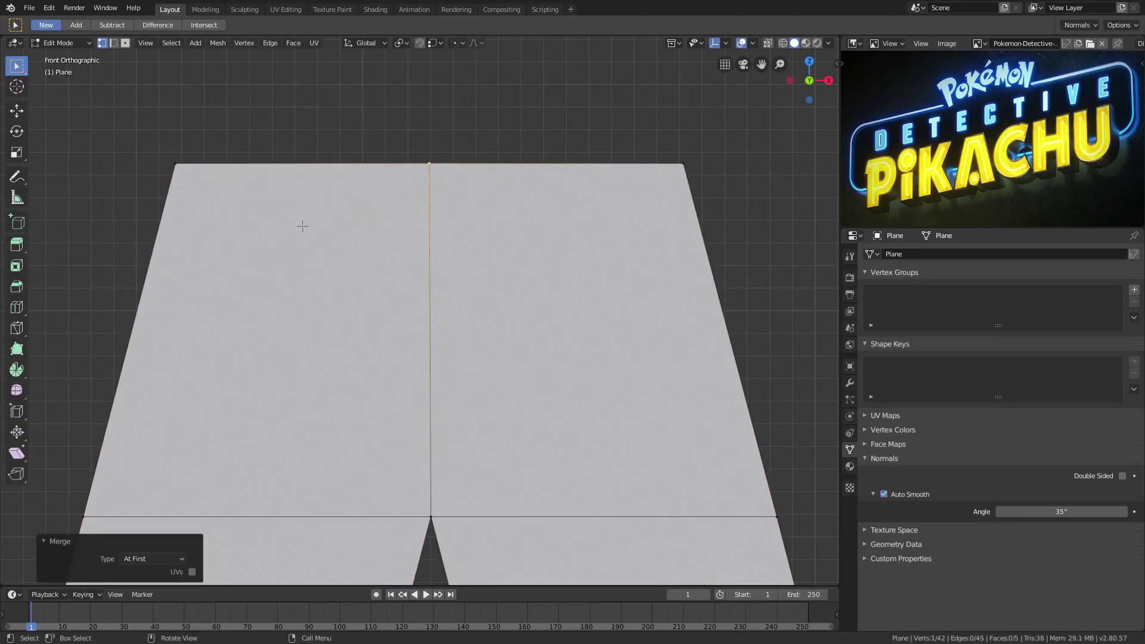
{"action": "left_click", "coordinate": [430, 166]}
{"action": "key", "text": "h"}
{"action": "key", "text": "ctrl+z"}
{"action": "key", "text": "g"}
{"action": "right_click", "coordinate": [513, 232]}
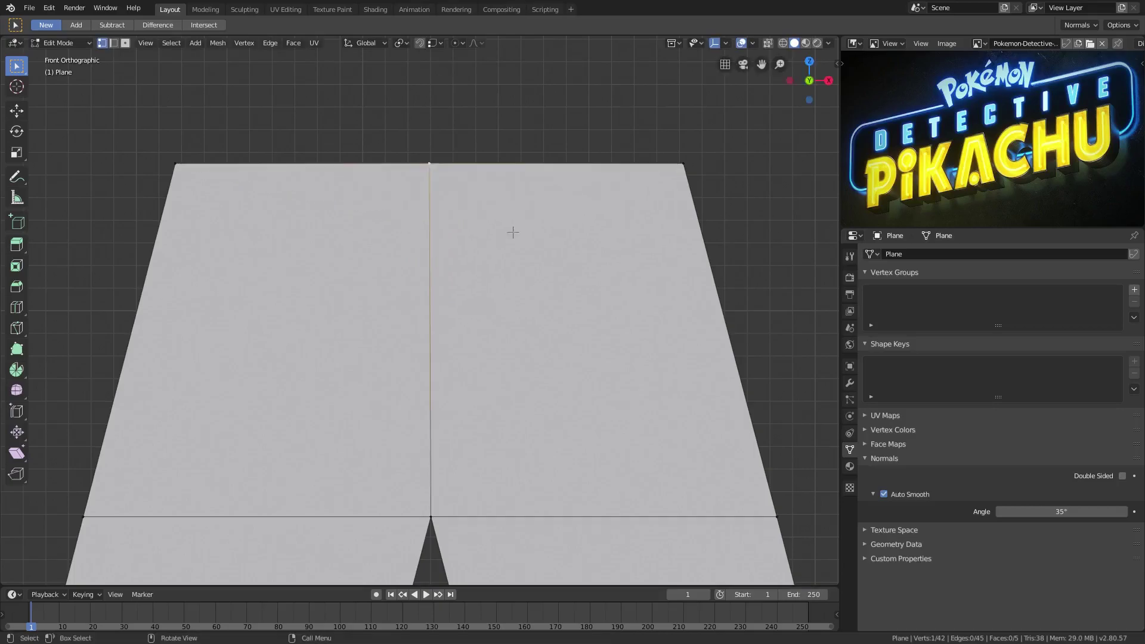
Leave mesh editing and compare the PiKACHU letter shapes with the lettering in the reference image.
{"action": "key", "text": "Tab"}
{"action": "scroll", "coordinate": [484, 359], "scroll_direction": "down", "scroll_amount": 10}
{"action": "middle_click_drag", "start_coordinate": [484, 360], "coordinate": [567, 346]}
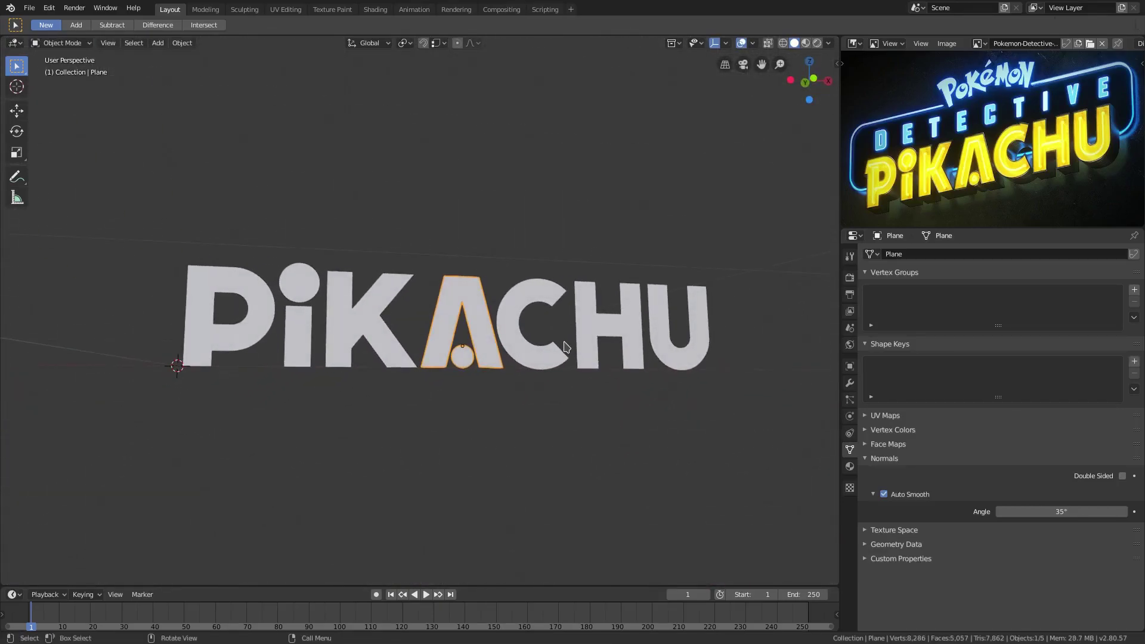
{"action": "scroll", "coordinate": [620, 317], "scroll_direction": "up", "scroll_amount": 3}
{"action": "middle_click_drag", "start_coordinate": [701, 290], "coordinate": [540, 295]}
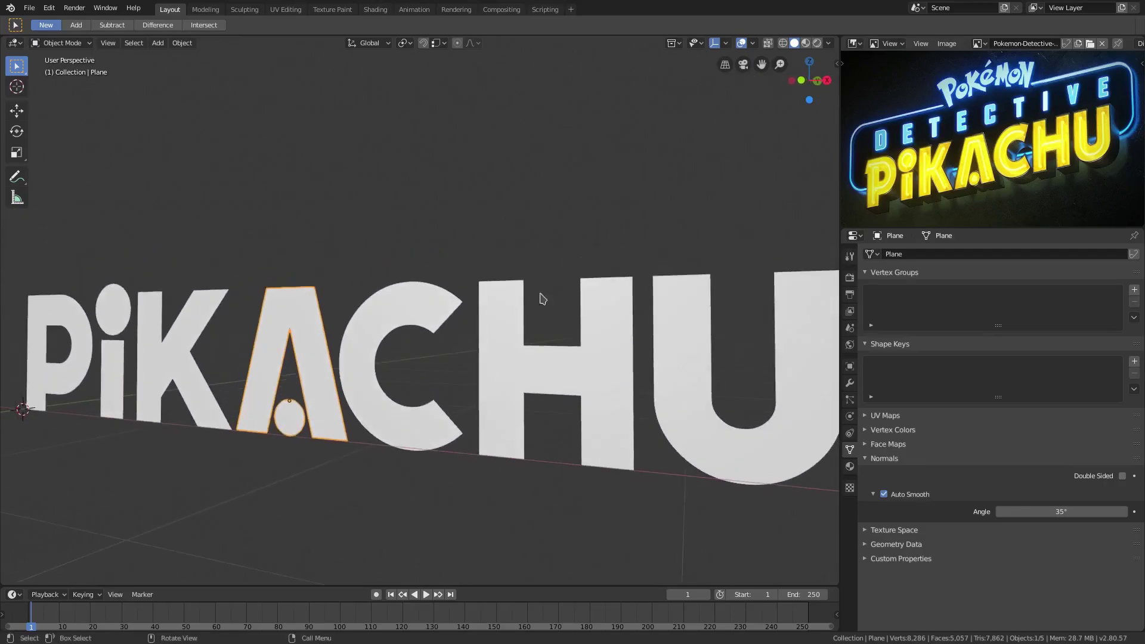
{"action": "scroll", "coordinate": [500, 297], "scroll_direction": "up", "scroll_amount": 3}
{"action": "left_click", "coordinate": [499, 299]}
{"action": "scroll", "coordinate": [501, 292], "scroll_direction": "up", "scroll_amount": 2}
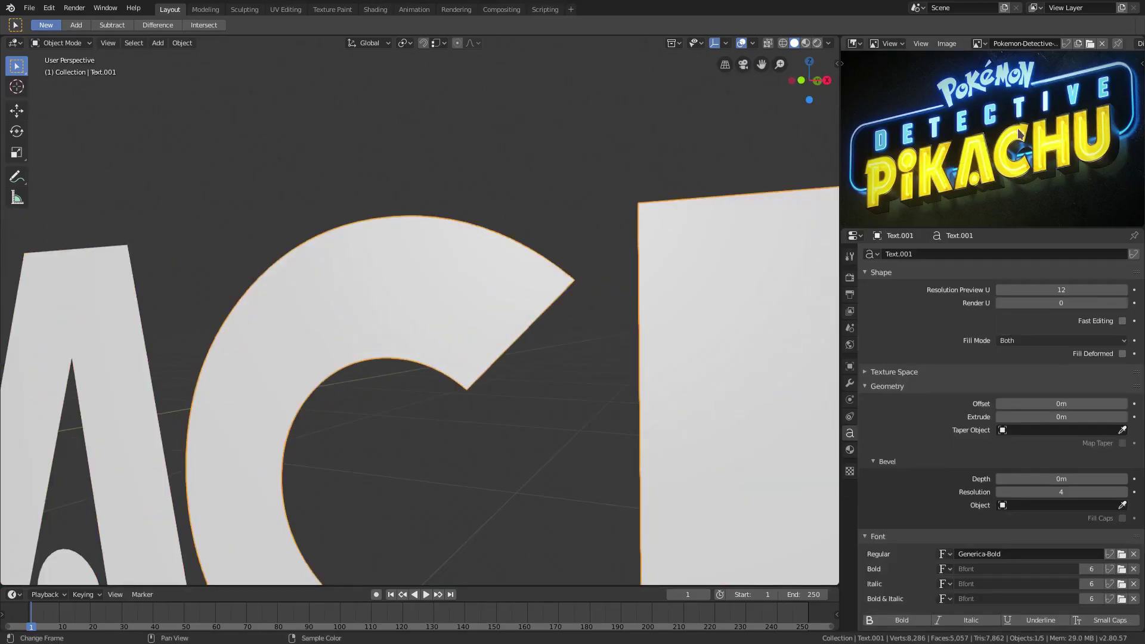
{"action": "scroll", "coordinate": [1022, 125], "scroll_direction": "up", "scroll_amount": 5}
{"action": "scroll", "coordinate": [1067, 114], "scroll_direction": "down", "scroll_amount": 5}
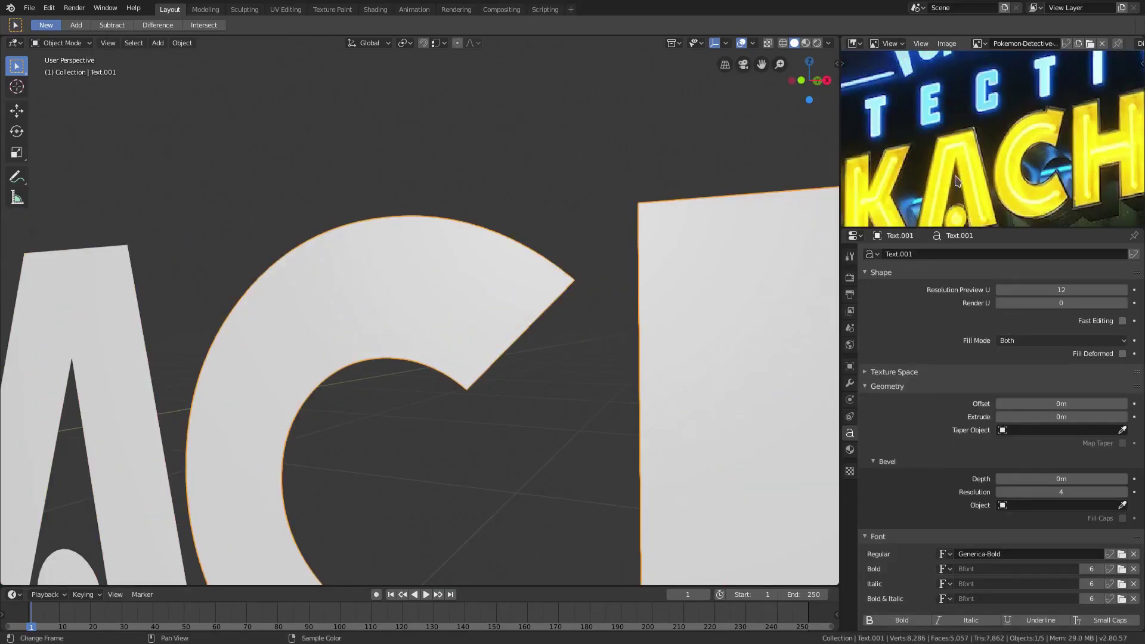
{"action": "middle_click_drag", "start_coordinate": [916, 177], "coordinate": [956, 176]}
{"action": "scroll", "coordinate": [955, 172], "scroll_direction": "up", "scroll_amount": 3}
{"action": "scroll", "coordinate": [954, 173], "scroll_direction": "down", "scroll_amount": 4}
{"action": "scroll", "coordinate": [954, 176], "scroll_direction": "up", "scroll_amount": 1}
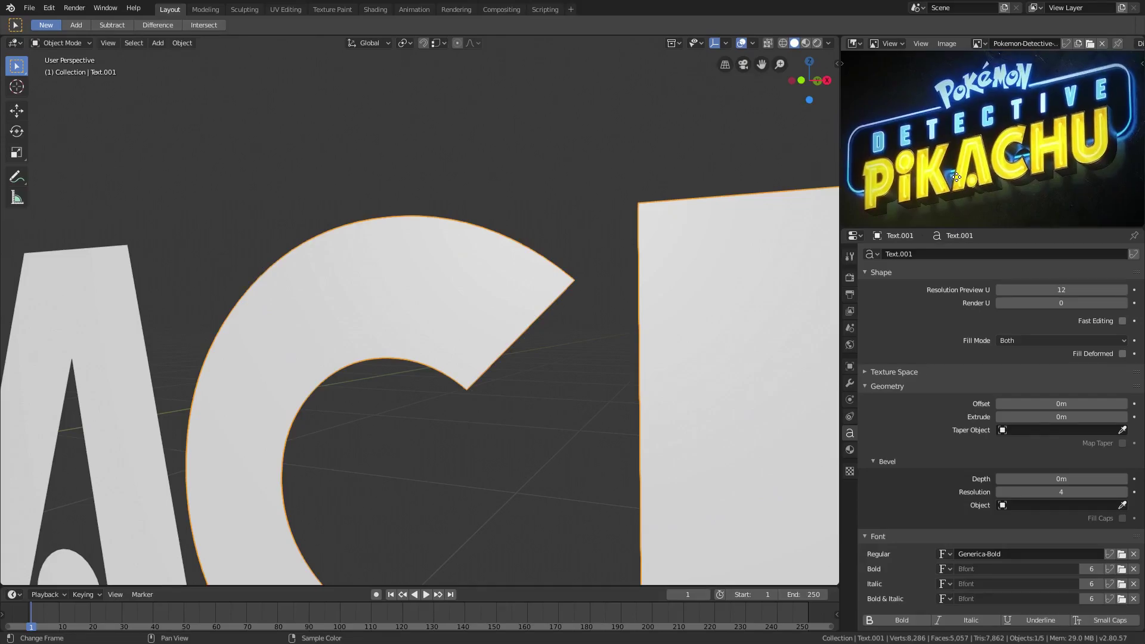
{"action": "scroll", "coordinate": [490, 388], "scroll_direction": "down", "scroll_amount": 6}
{"action": "mouse_move", "coordinate": [490, 387]}
{"action": "middle_mouse_down"}
{"action": "mouse_move", "coordinate": [486, 373]}
{"action": "mouse_move", "coordinate": [501, 368]}
{"action": "middle_mouse_up"}
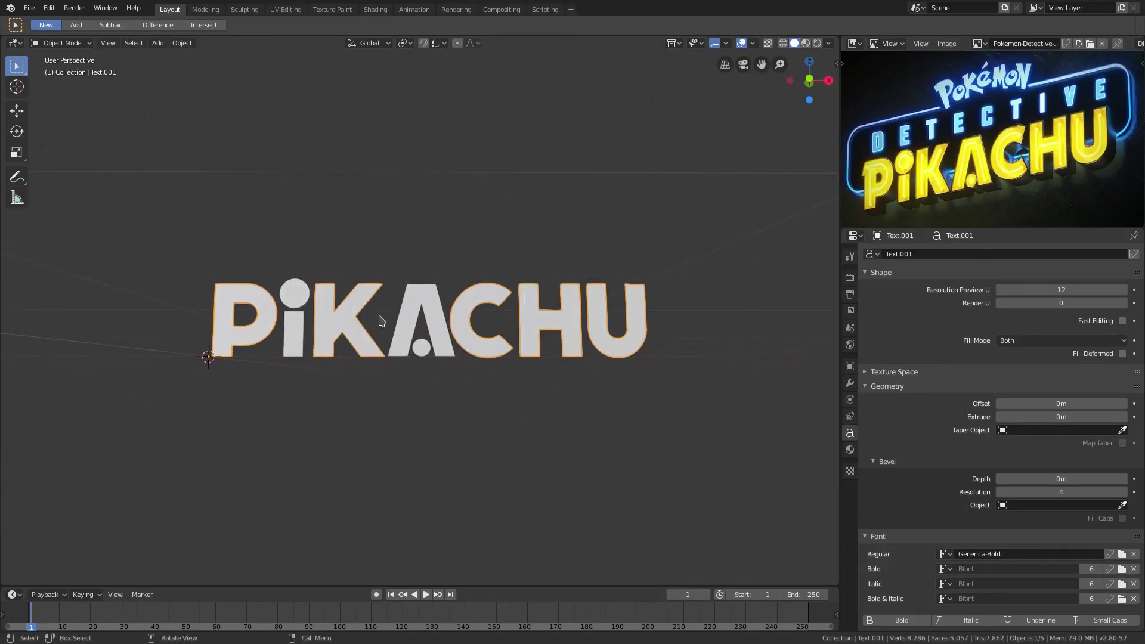
{"action": "middle_click_drag", "start_coordinate": [379, 327], "coordinate": [398, 325]}
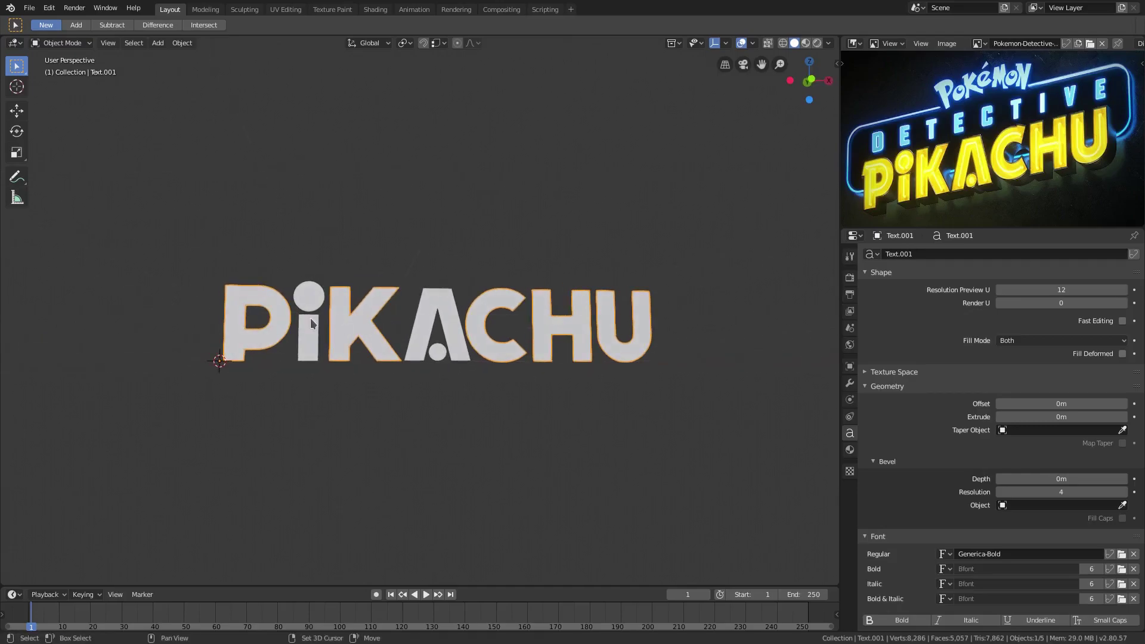
{"action": "left_click", "coordinate": [311, 321], "text": "shift"}
{"action": "left_click", "coordinate": [435, 300], "text": "shift"}
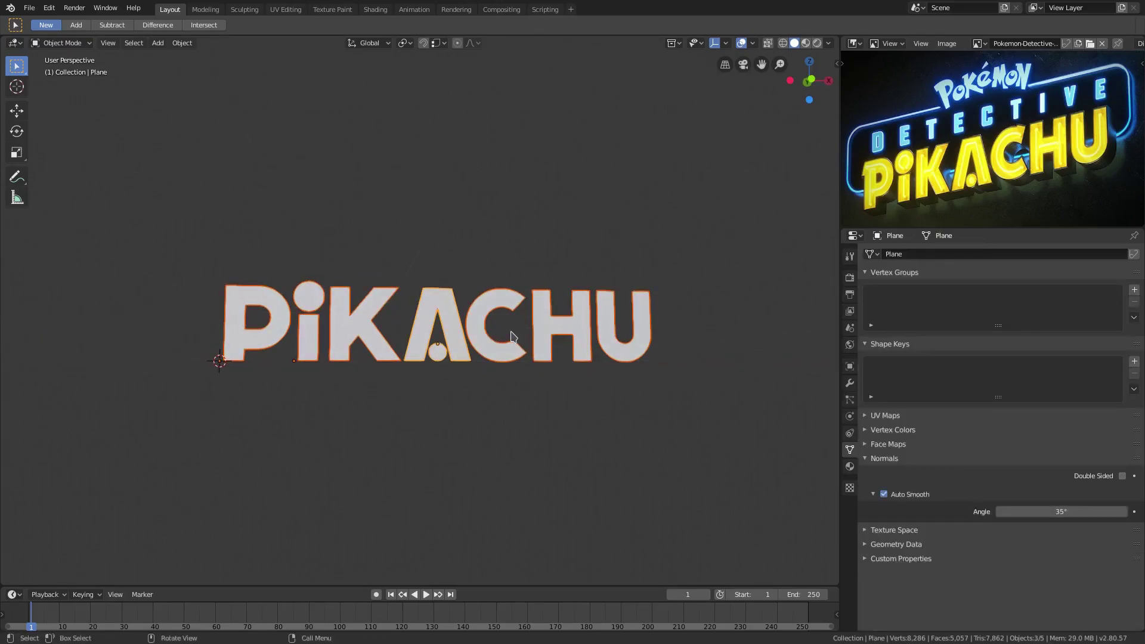
{"action": "middle_click_drag", "start_coordinate": [476, 348], "coordinate": [504, 354]}
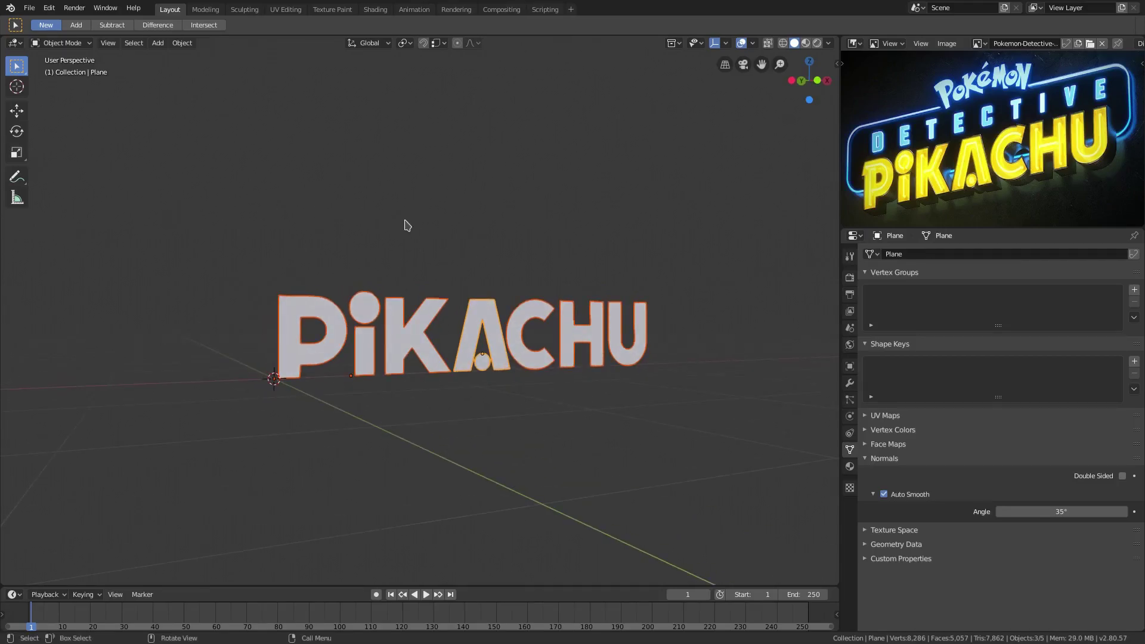
{"action": "left_click", "coordinate": [74, 43]}
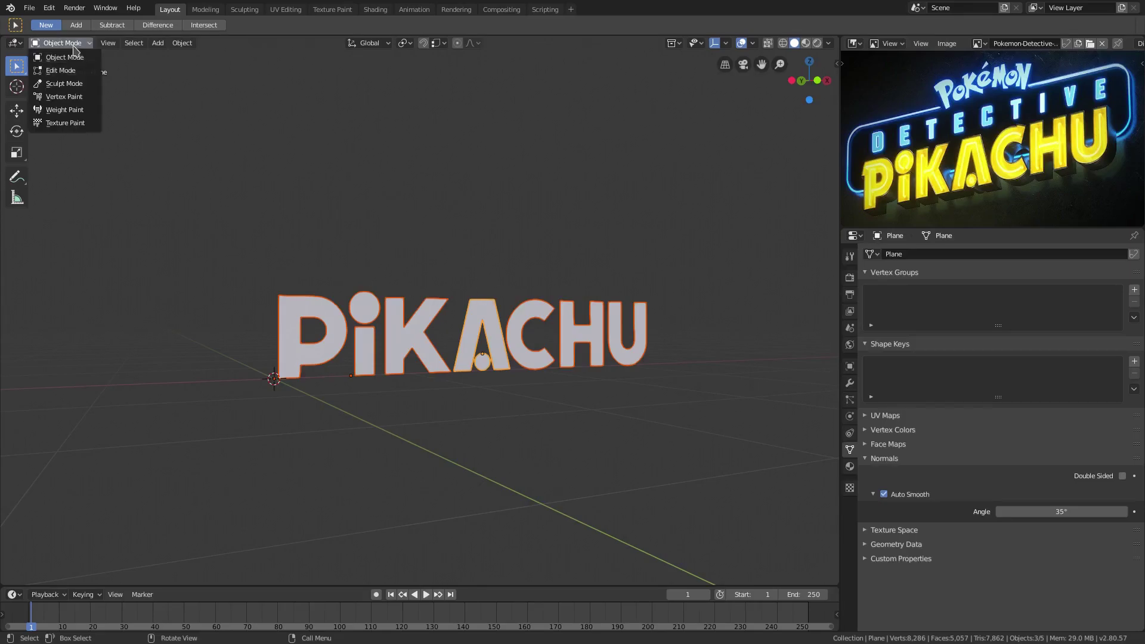
{"action": "left_click", "coordinate": [182, 43]}
{"action": "mouse_move", "coordinate": [227, 221]}
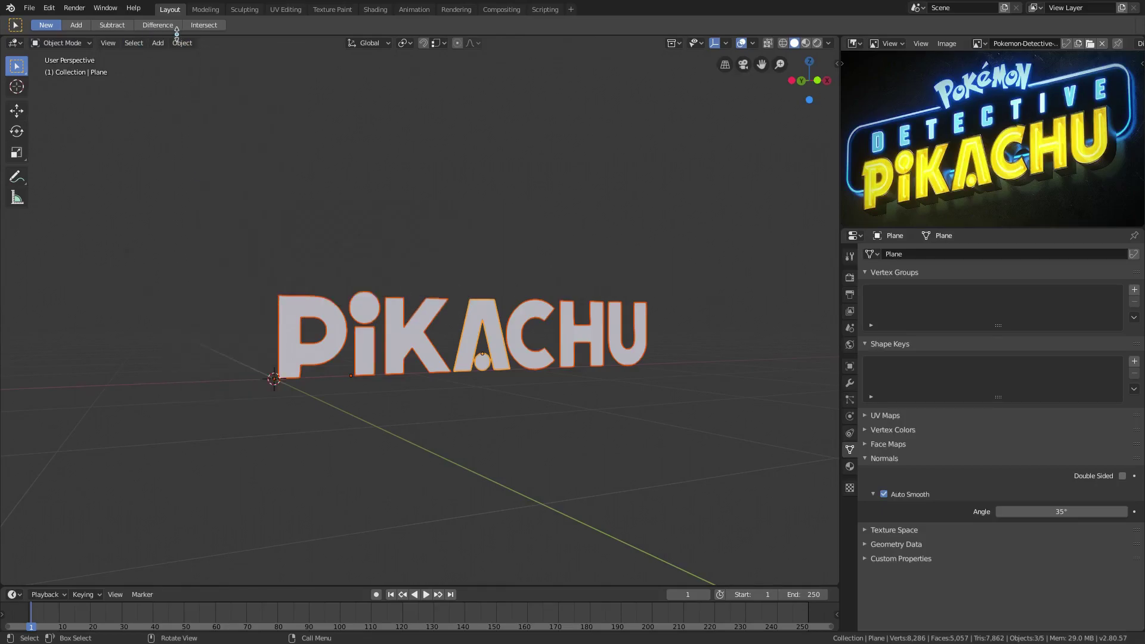
{"action": "left_click", "coordinate": [186, 49]}
{"action": "left_click", "coordinate": [183, 44]}
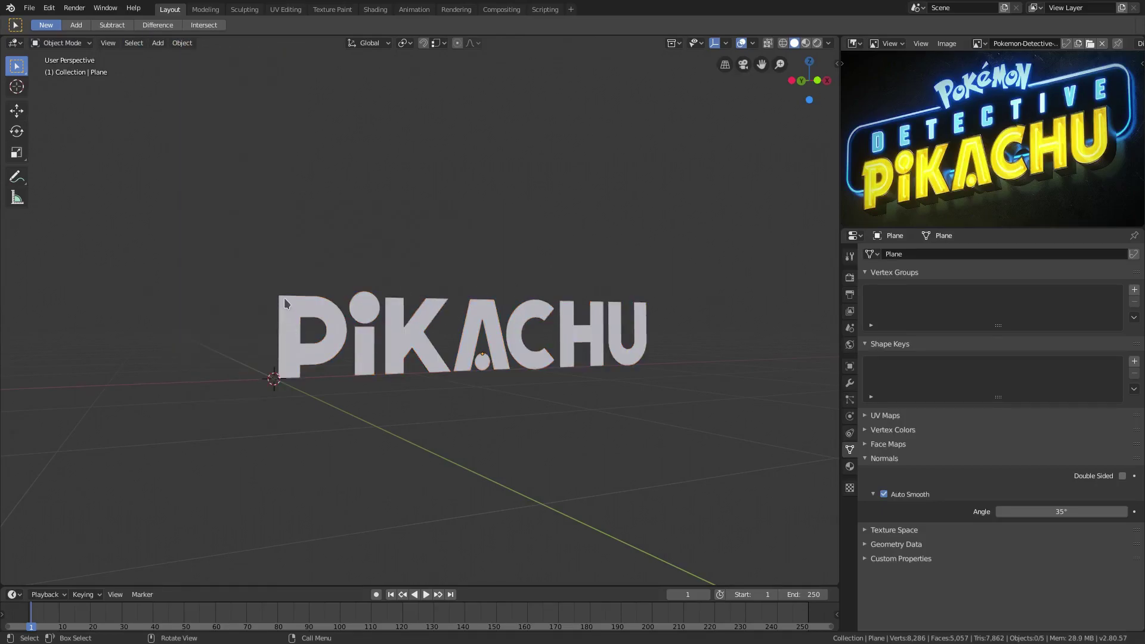
Select the text, the custom i and the custom A together and try to join them into one object.
{"action": "left_click_drag", "start_coordinate": [260, 242], "coordinate": [745, 397]}
{"action": "left_click", "coordinate": [182, 43]}
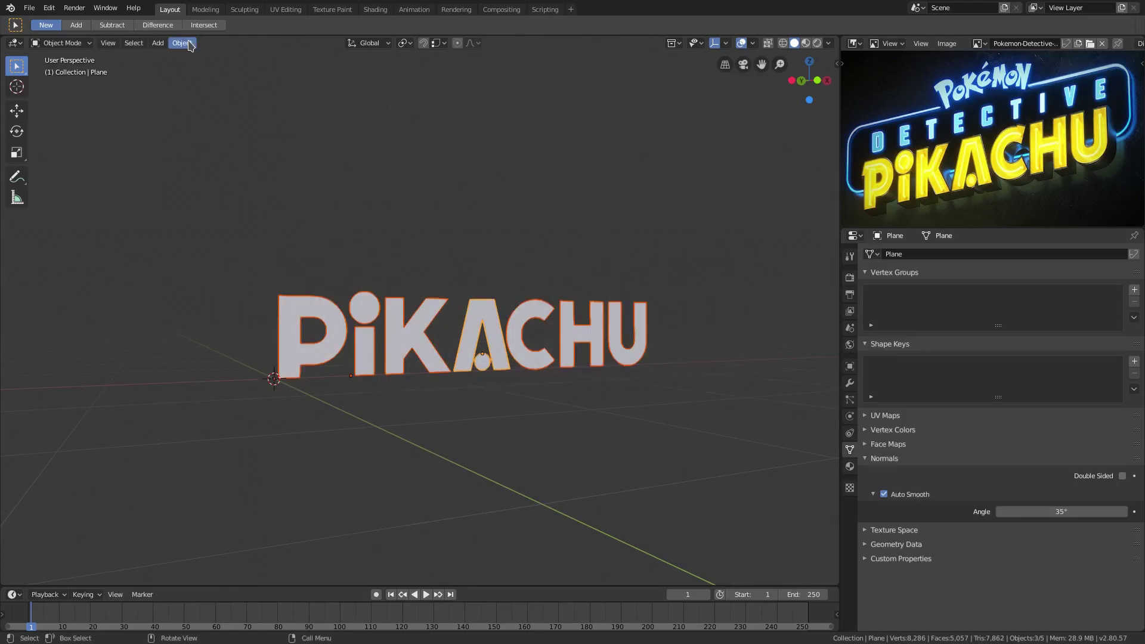
{"action": "left_click", "coordinate": [196, 156]}
{"action": "key", "text": "Tab"}
{"action": "key", "text": "Tab"}
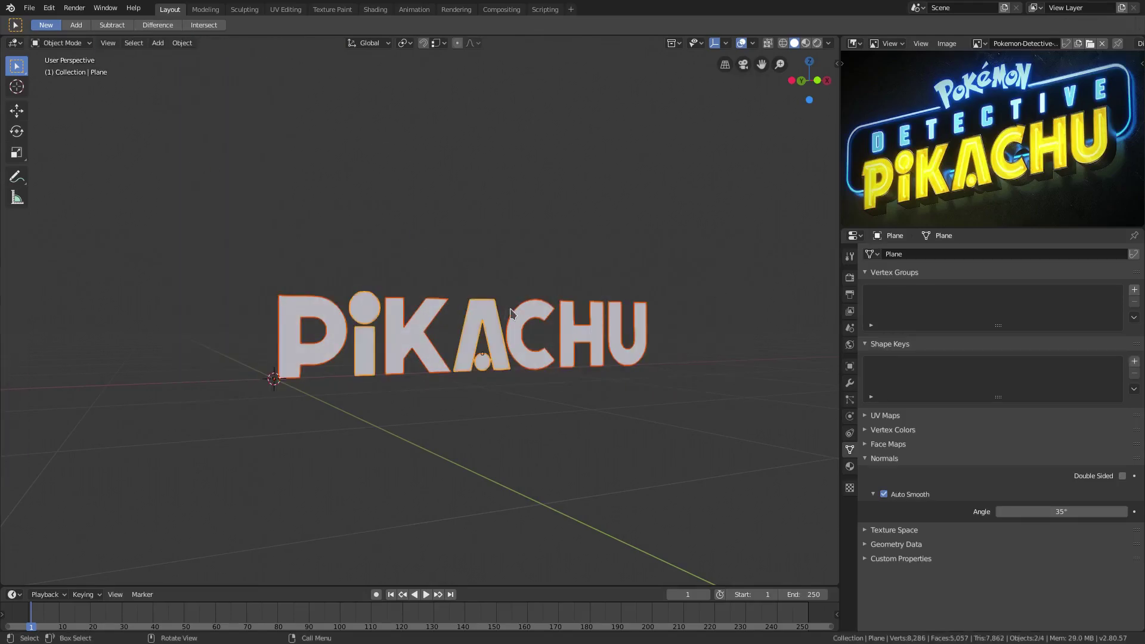
Convert the text object holding the P, K, C, H and U letters to a mesh.
{"action": "left_click", "coordinate": [420, 341]}
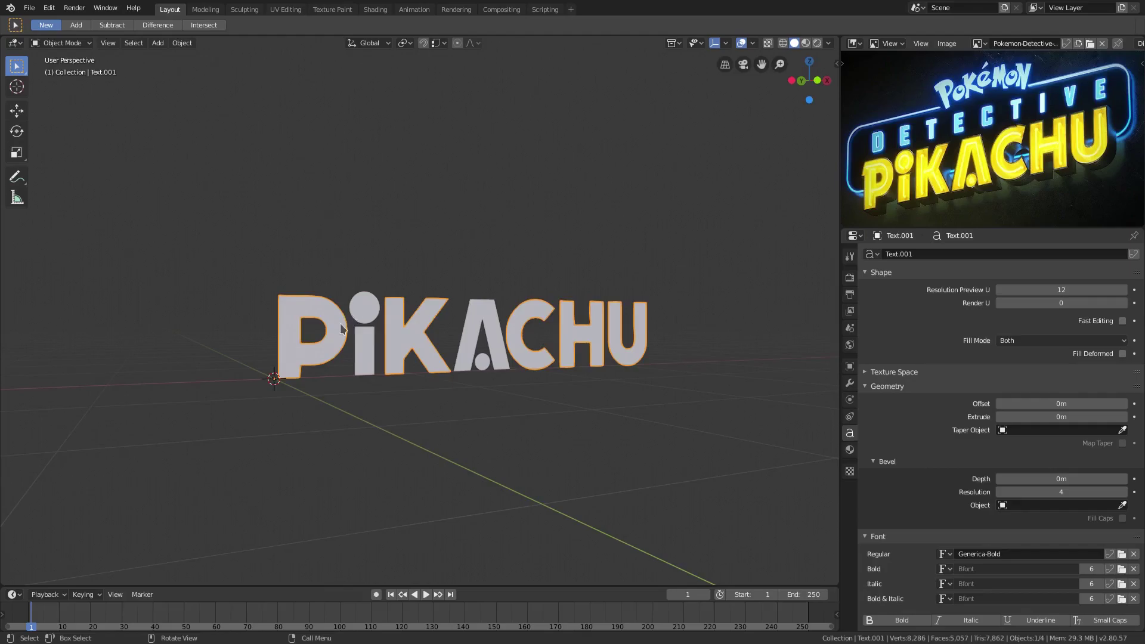
{"action": "key", "text": "g"}
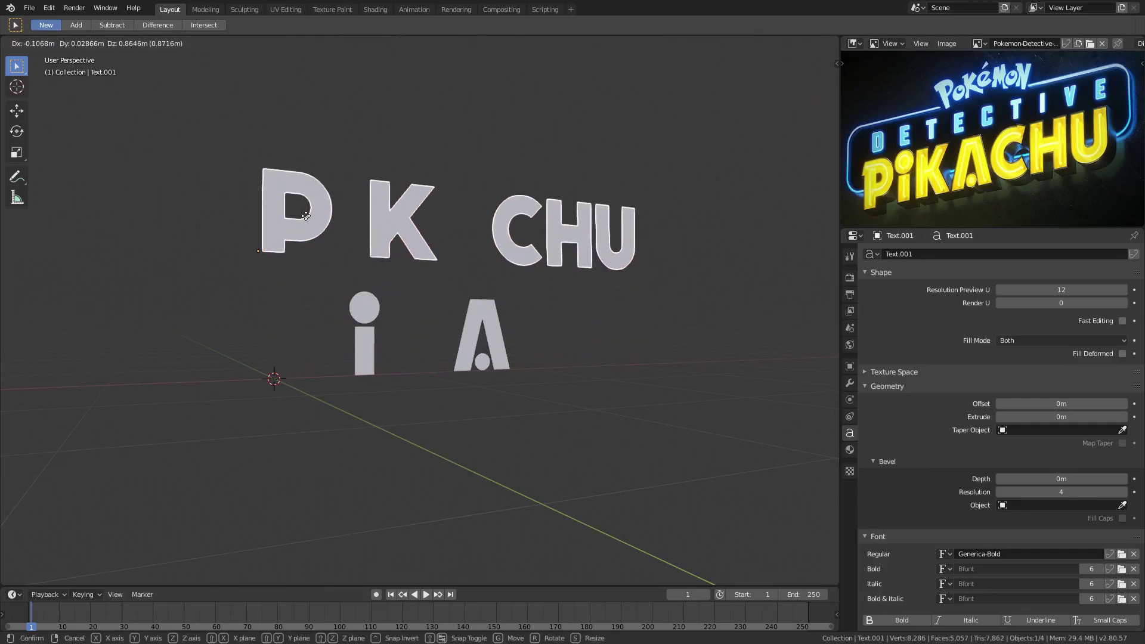
{"action": "right_click", "coordinate": [306, 216]}
{"action": "key", "text": "Tab"}
{"action": "key", "text": "Tab"}
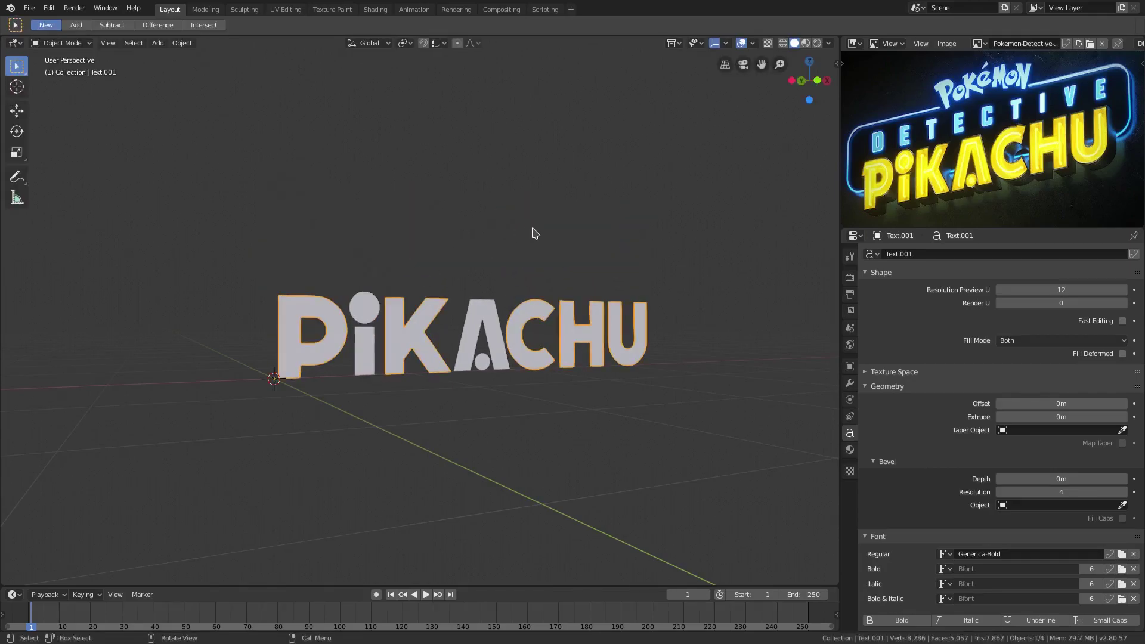
{"action": "left_click", "coordinate": [188, 48]}
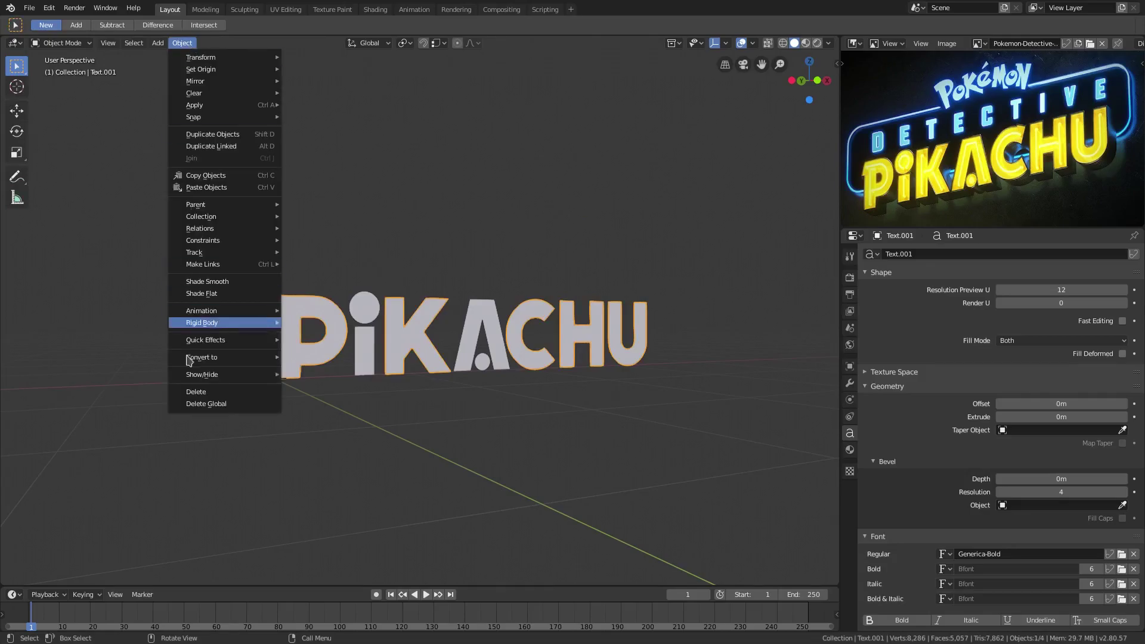
{"action": "mouse_move", "coordinate": [230, 358]}
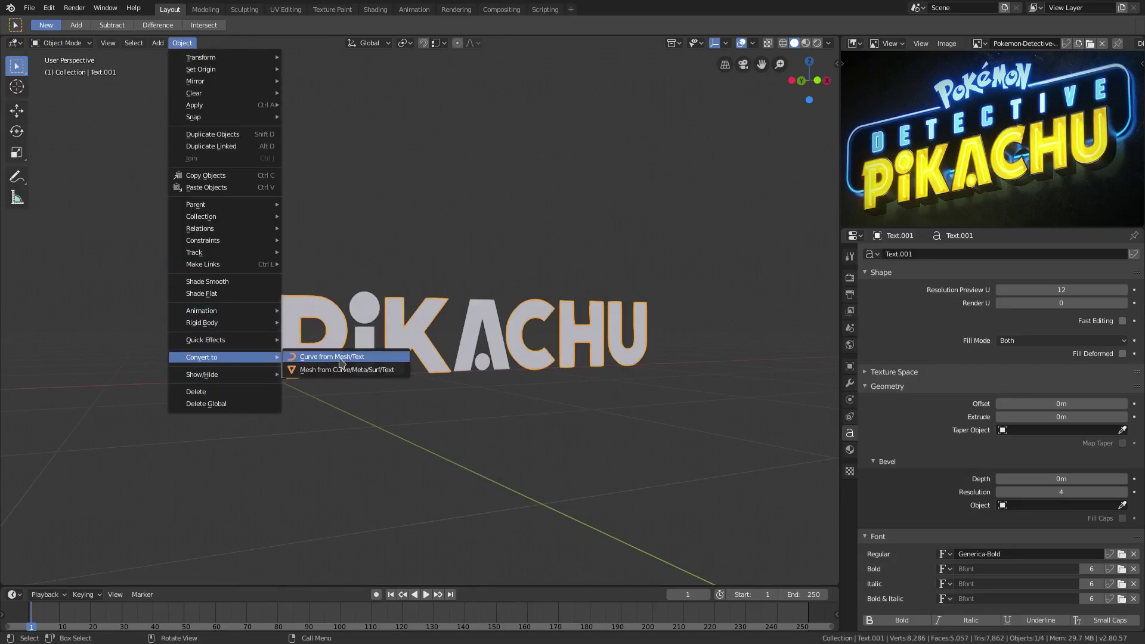
{"action": "left_click", "coordinate": [347, 371]}
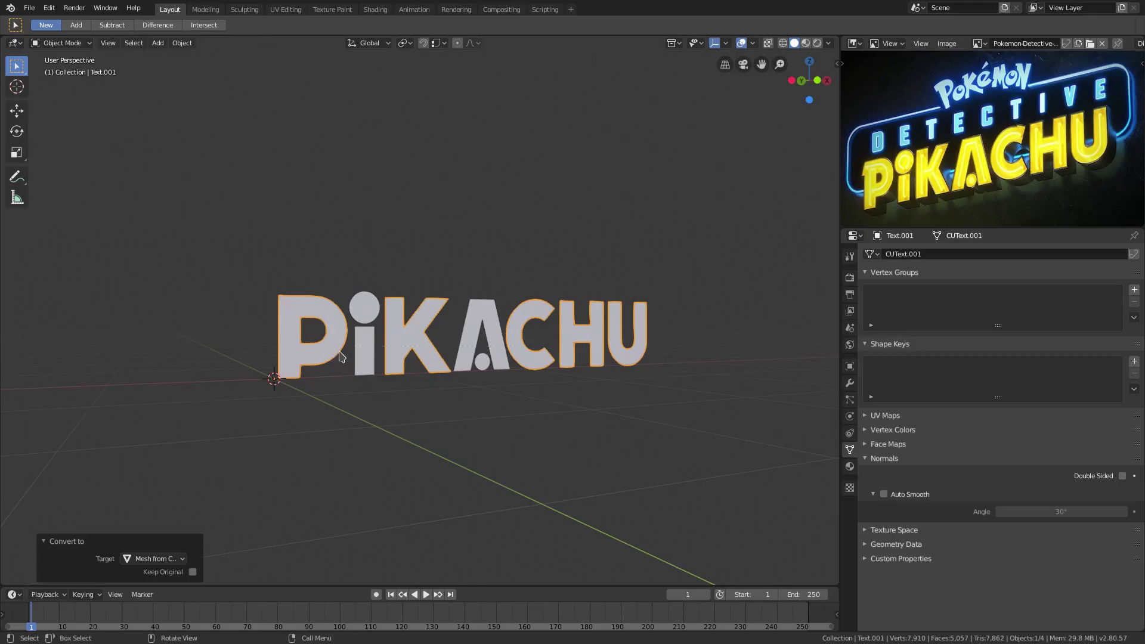
Select all the PiKACHU letters and join them into a single mesh object.
{"action": "left_click_drag", "start_coordinate": [231, 242], "coordinate": [718, 415]}
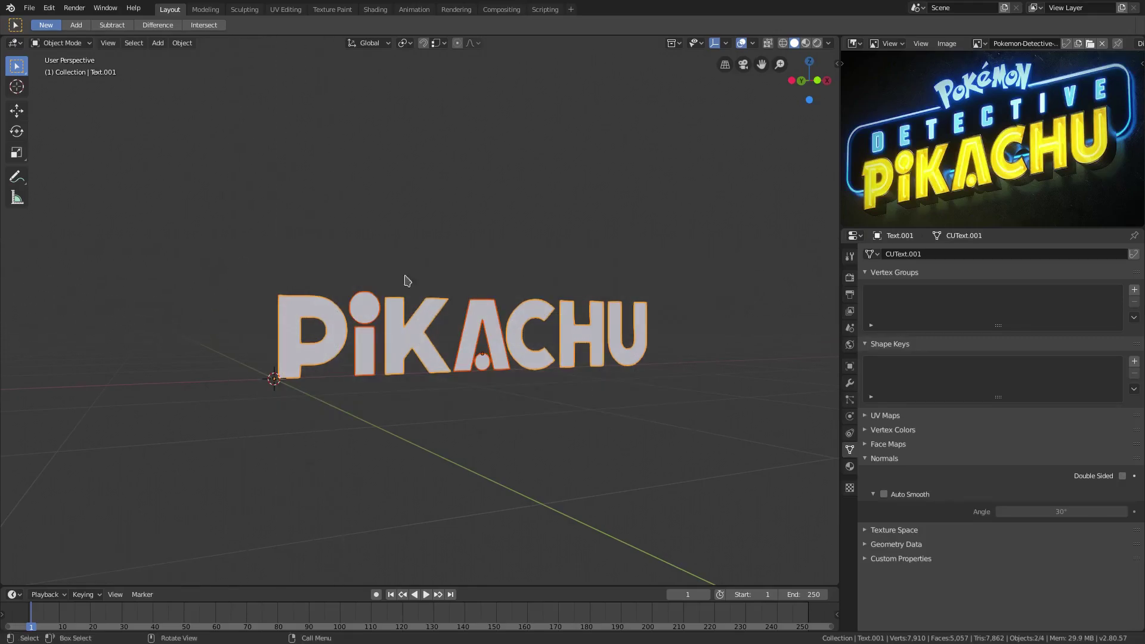
{"action": "left_click", "coordinate": [180, 43]}
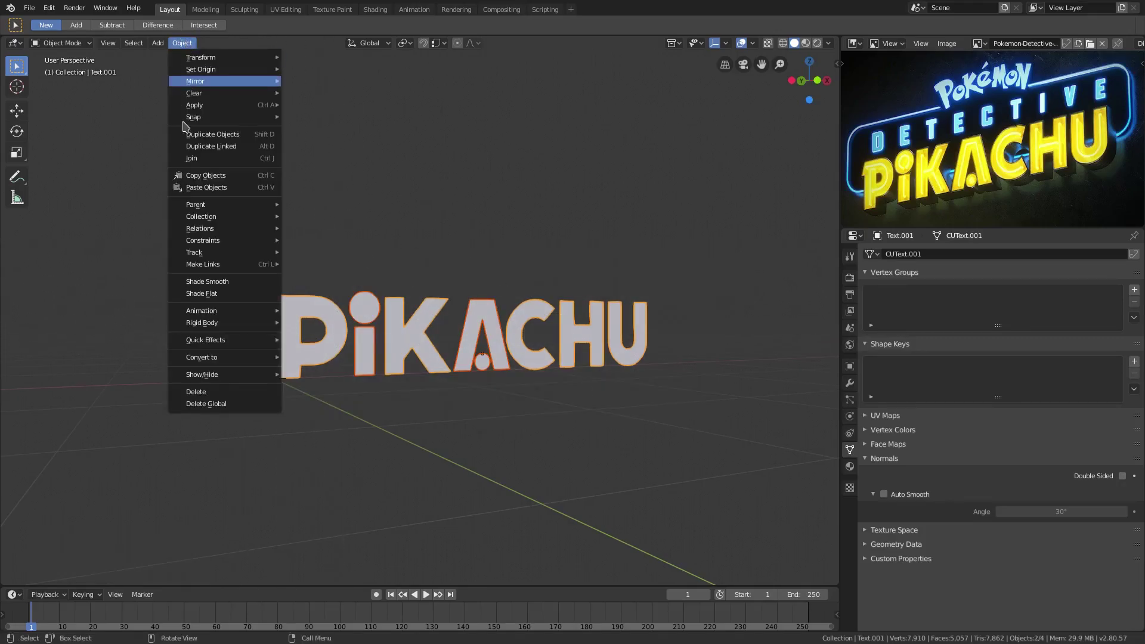
{"action": "left_click", "coordinate": [206, 159]}
Examine the joined mesh in Edit Mode, checking the faces and the merged top centre vertex of the A.
{"action": "middle_click_drag", "start_coordinate": [527, 321], "coordinate": [494, 330]}
{"action": "scroll", "coordinate": [486, 330], "scroll_direction": "up", "scroll_amount": 2}
{"action": "key", "text": "Tab"}
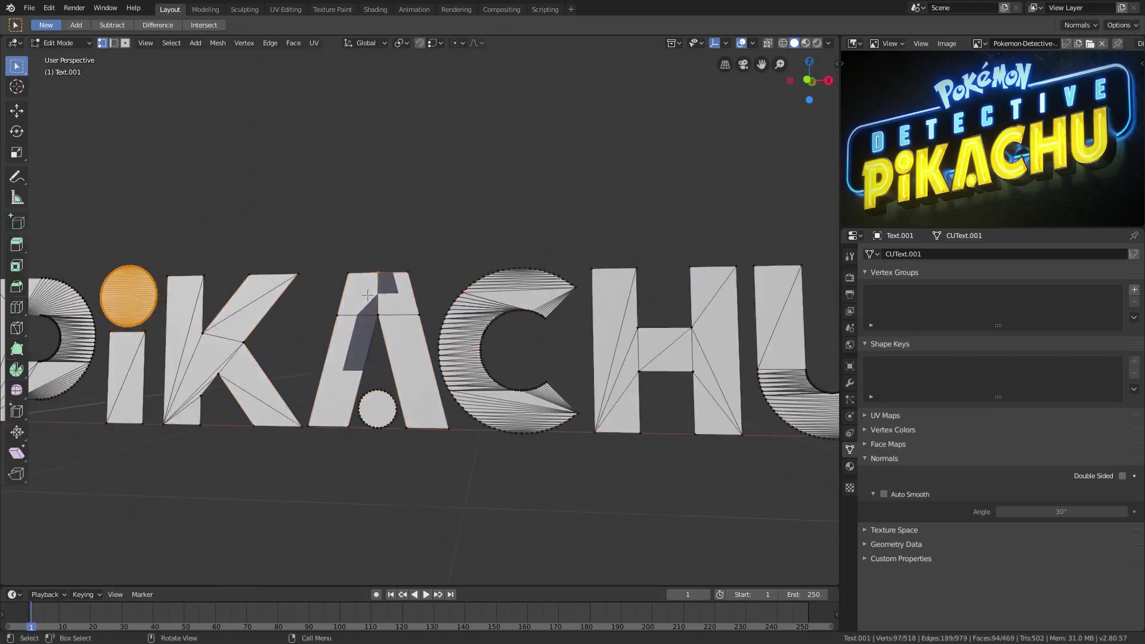
{"action": "scroll", "coordinate": [396, 288], "scroll_direction": "up", "scroll_amount": 6}
{"action": "middle_click_drag", "start_coordinate": [396, 289], "coordinate": [586, 287], "text": "shift"}
{"action": "left_click", "coordinate": [585, 287]}
{"action": "left_click", "coordinate": [611, 150]}
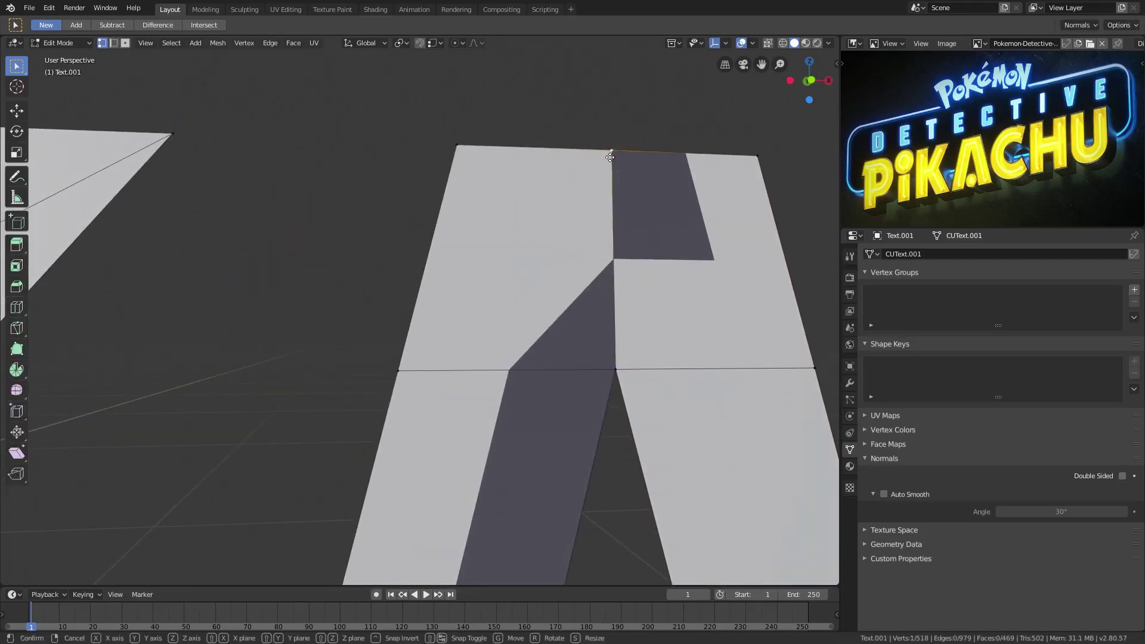
{"action": "key", "text": "g"}
{"action": "right_click", "coordinate": [641, 126]}
{"action": "scroll", "coordinate": [549, 232], "scroll_direction": "down", "scroll_amount": 8}
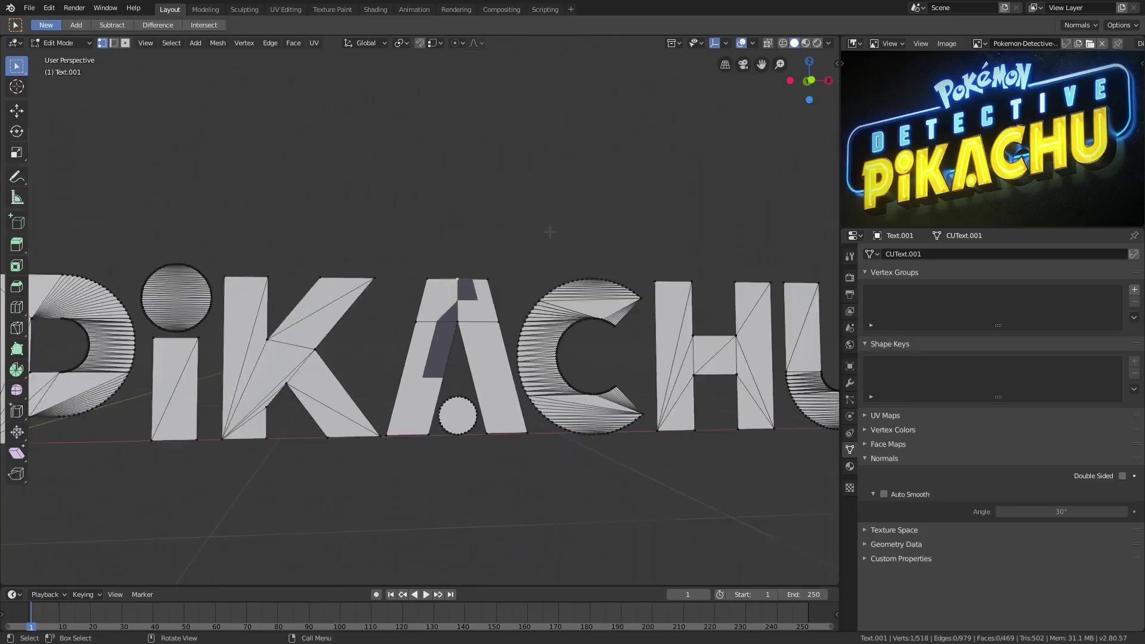
Return to Object Mode and enable Auto Smooth on the joined PiKACHU mesh.
{"action": "key", "text": "Tab"}
{"action": "left_click", "coordinate": [884, 494]}
{"action": "scroll", "coordinate": [378, 389], "scroll_direction": "down", "scroll_amount": 4}
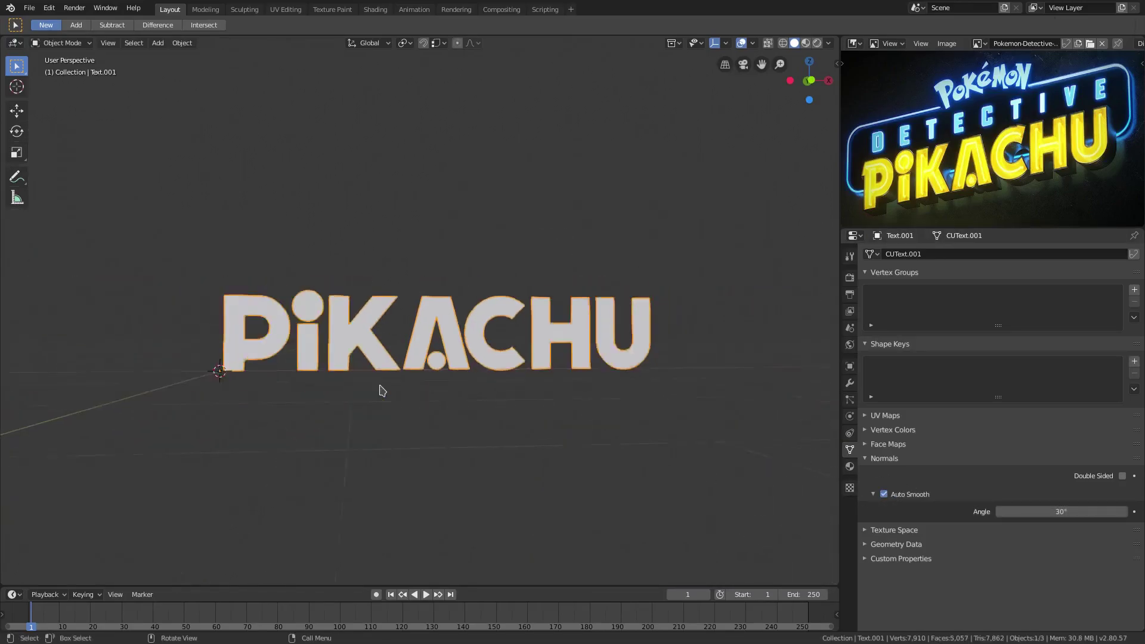
Open the joined PiKACHU mesh for editing and switch to face selection.
{"action": "mouse_move", "coordinate": [378, 388]}
{"action": "middle_mouse_down"}
{"action": "mouse_move", "coordinate": [541, 389]}
{"action": "mouse_move", "coordinate": [432, 363]}
{"action": "middle_mouse_up"}
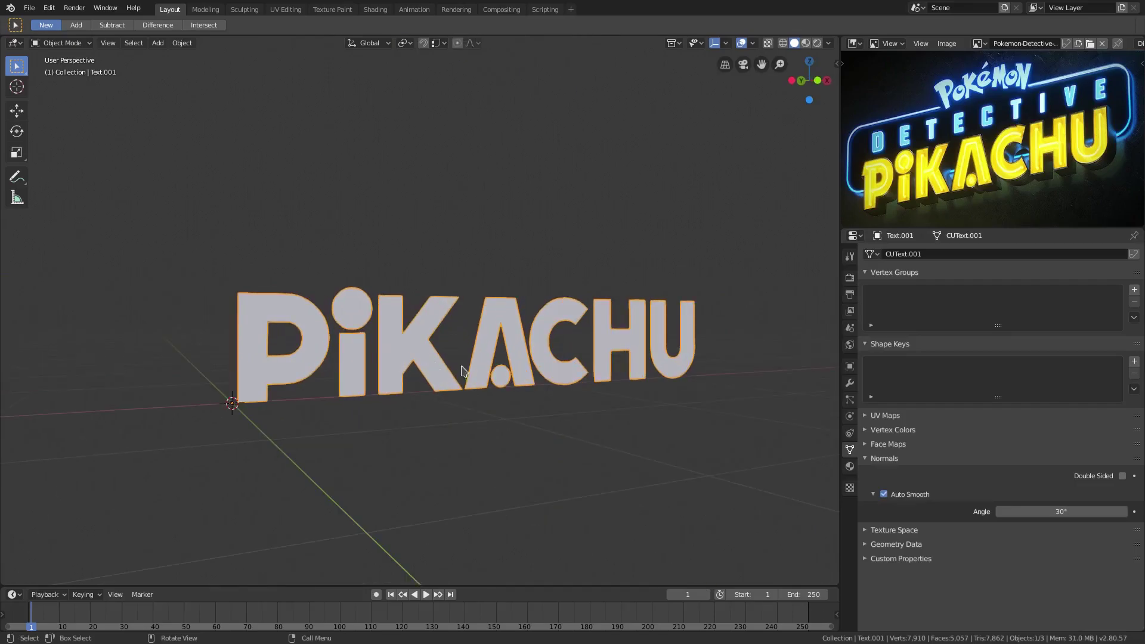
{"action": "middle_click_drag", "start_coordinate": [677, 366], "coordinate": [535, 339]}
{"action": "scroll", "coordinate": [646, 352], "scroll_direction": "up", "scroll_amount": 2}
{"action": "scroll", "coordinate": [647, 355], "scroll_direction": "down", "scroll_amount": 3}
{"action": "key", "text": "Tab"}
{"action": "scroll", "coordinate": [535, 339], "scroll_direction": "up", "scroll_amount": 1}
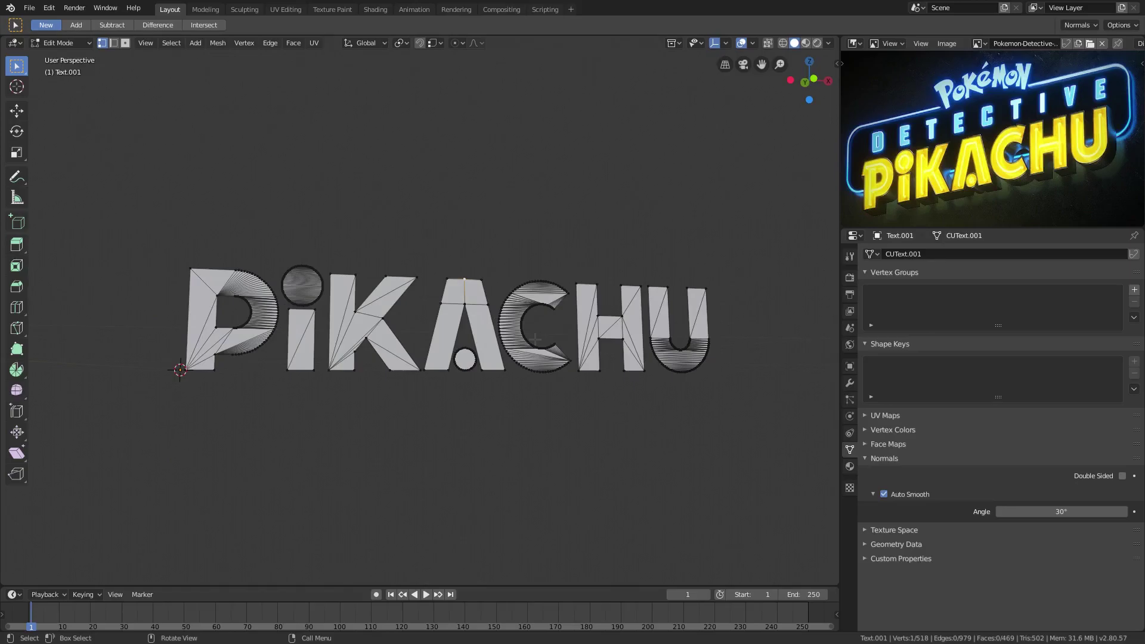
{"action": "scroll", "coordinate": [535, 339], "scroll_direction": "up", "scroll_amount": 2}
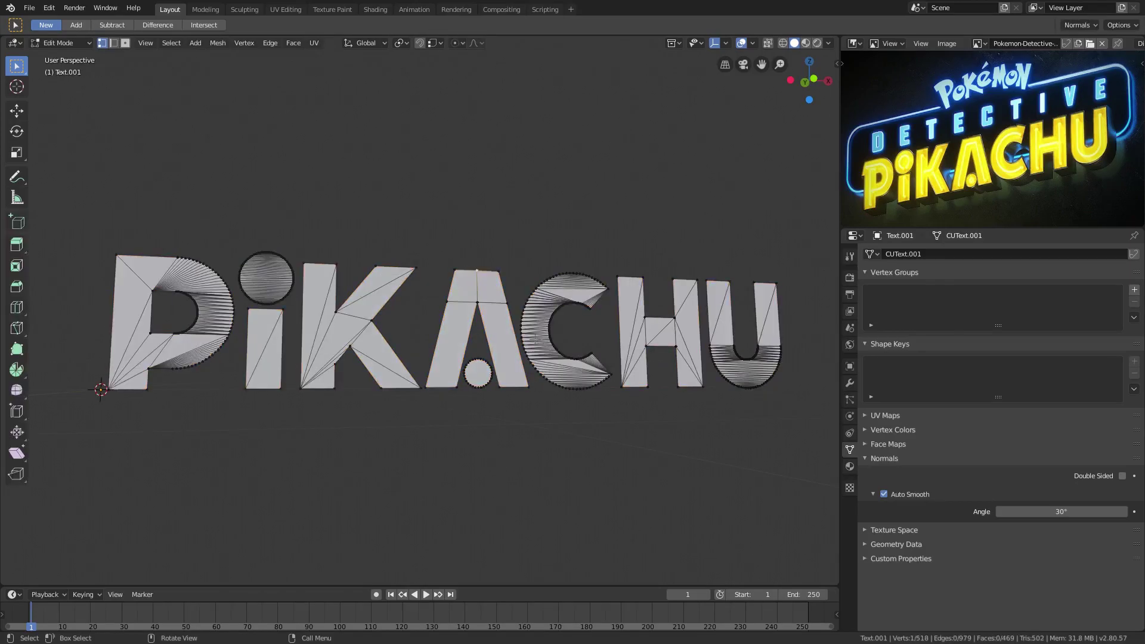
{"action": "left_click", "coordinate": [124, 45]}
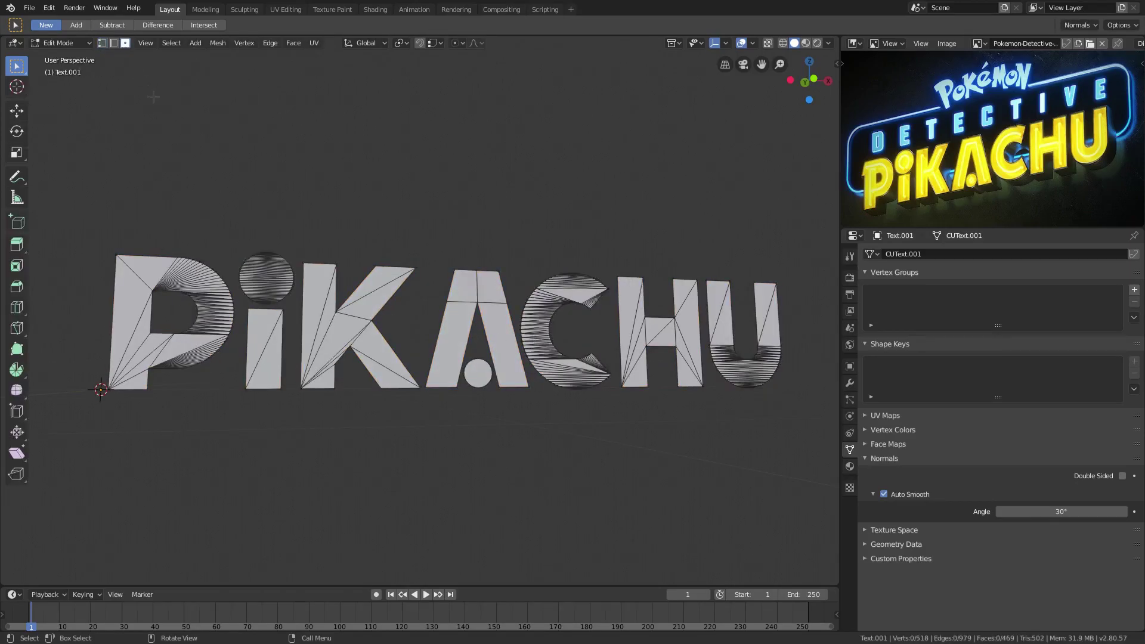
Select the entire PiKACHU mesh and switch to vertex selection.
{"action": "left_click", "coordinate": [154, 274]}
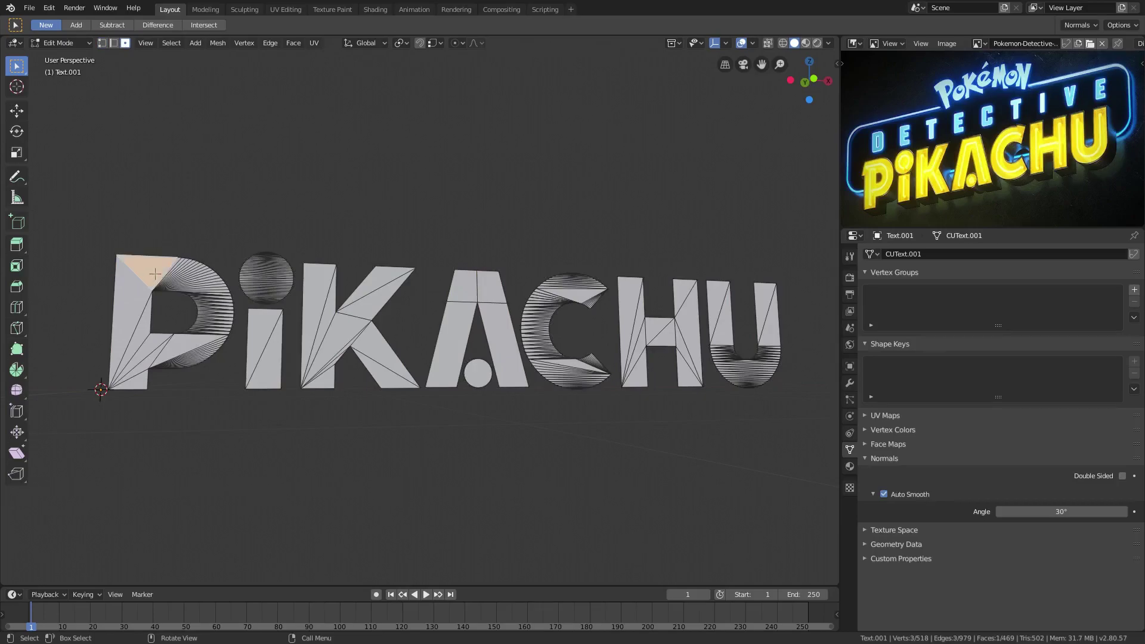
{"action": "key", "text": "v"}
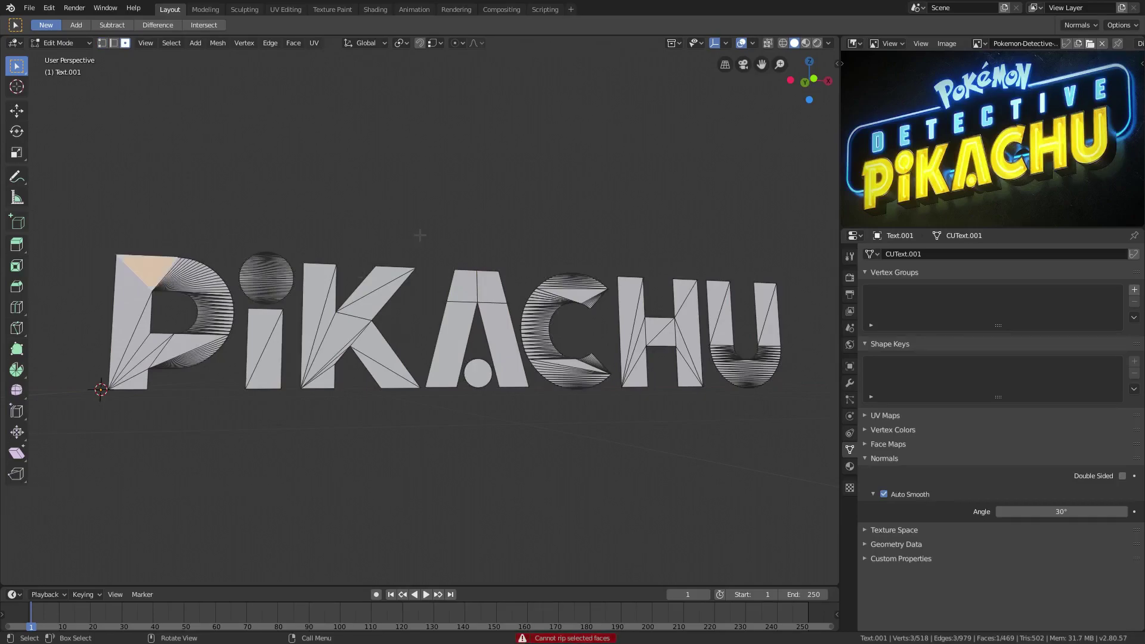
{"action": "key", "text": "a"}
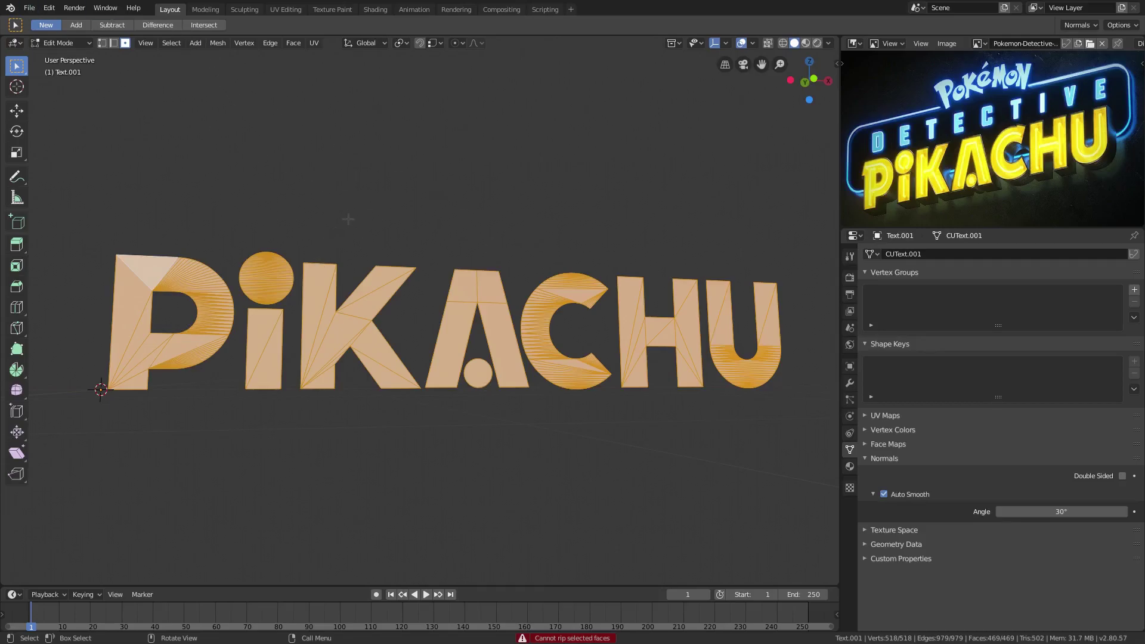
{"action": "left_click", "coordinate": [103, 44]}
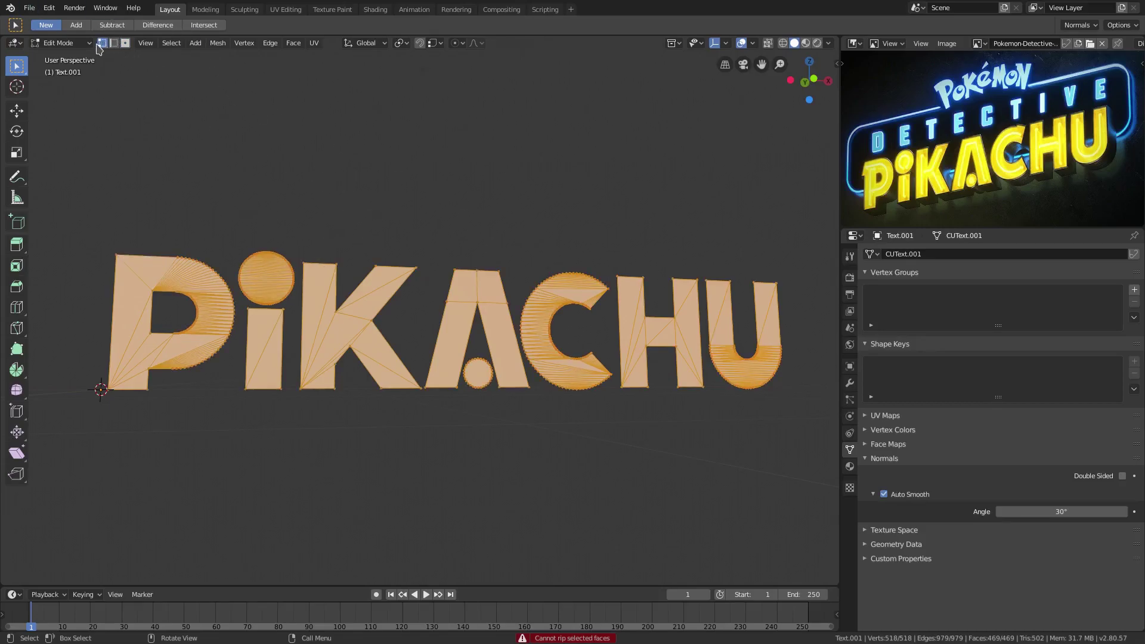
Try deleting and dissolving the faces and geometry of the whole PiKACHU mesh, and undo the deletions.
{"action": "key", "text": "x"}
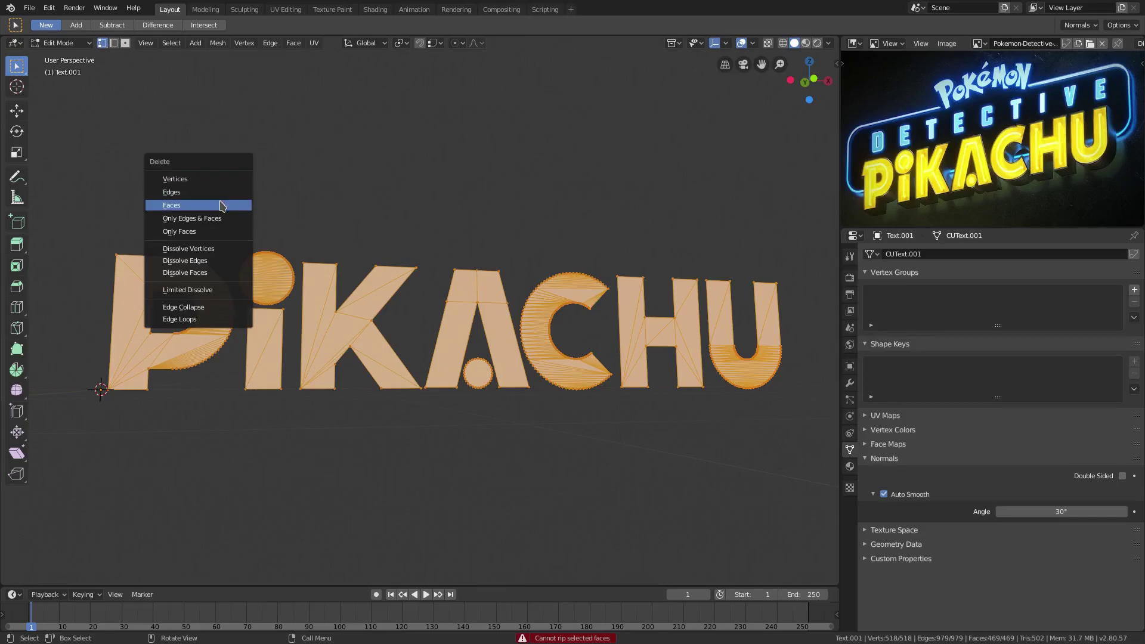
{"action": "left_click", "coordinate": [219, 202]}
{"action": "key", "text": "ctrl+z"}
{"action": "key", "text": "x"}
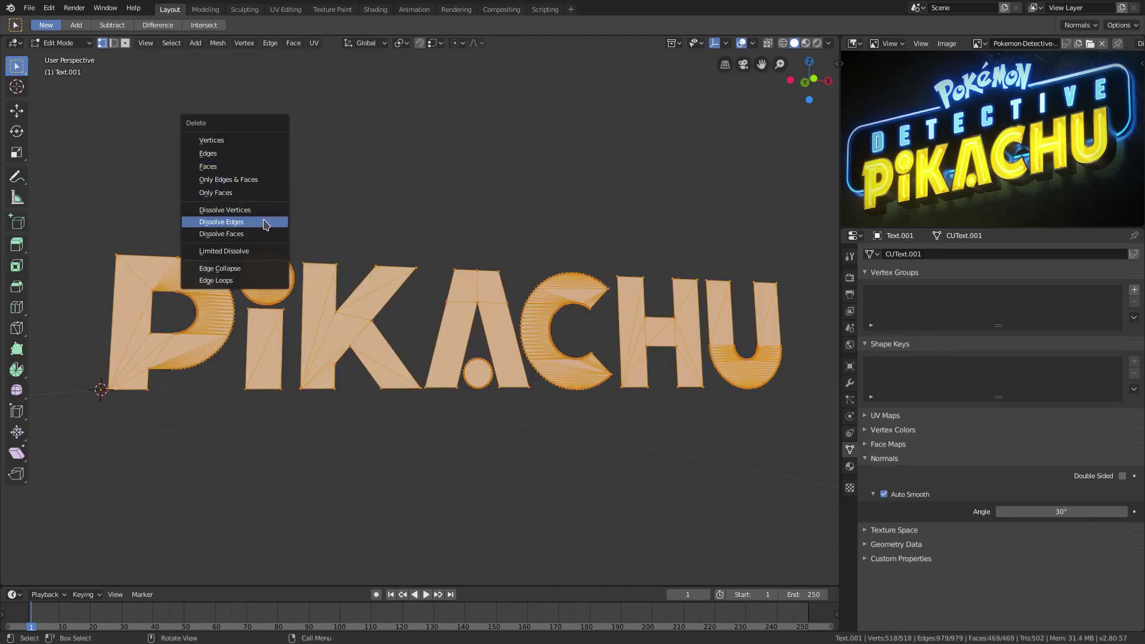
{"action": "left_click", "coordinate": [265, 234]}
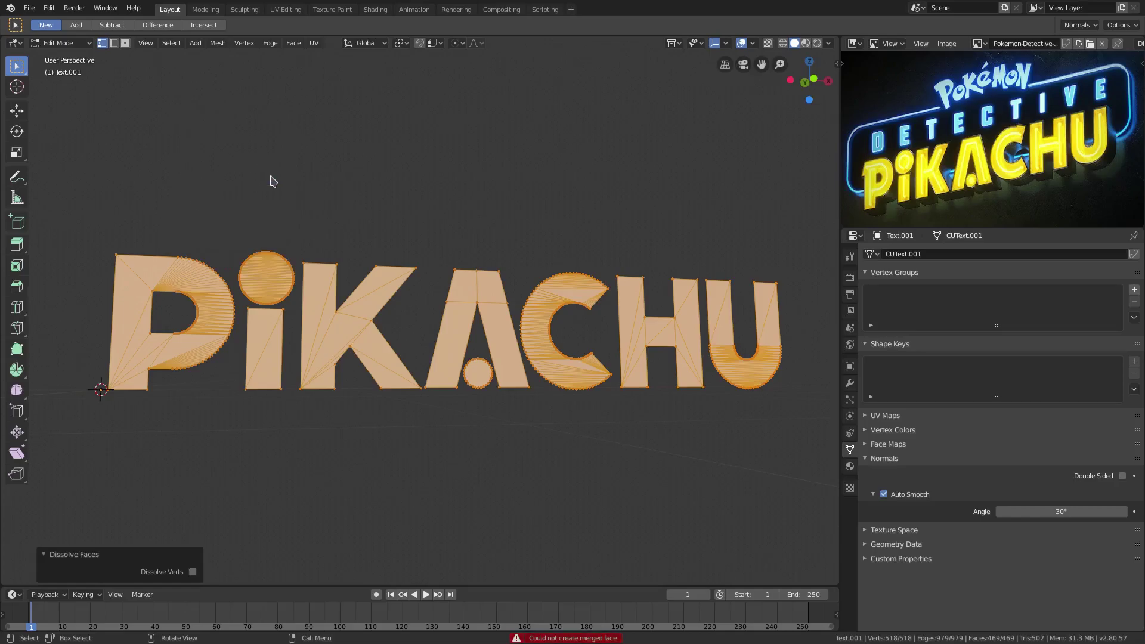
{"action": "key", "text": "x"}
{"action": "left_click", "coordinate": [257, 94]}
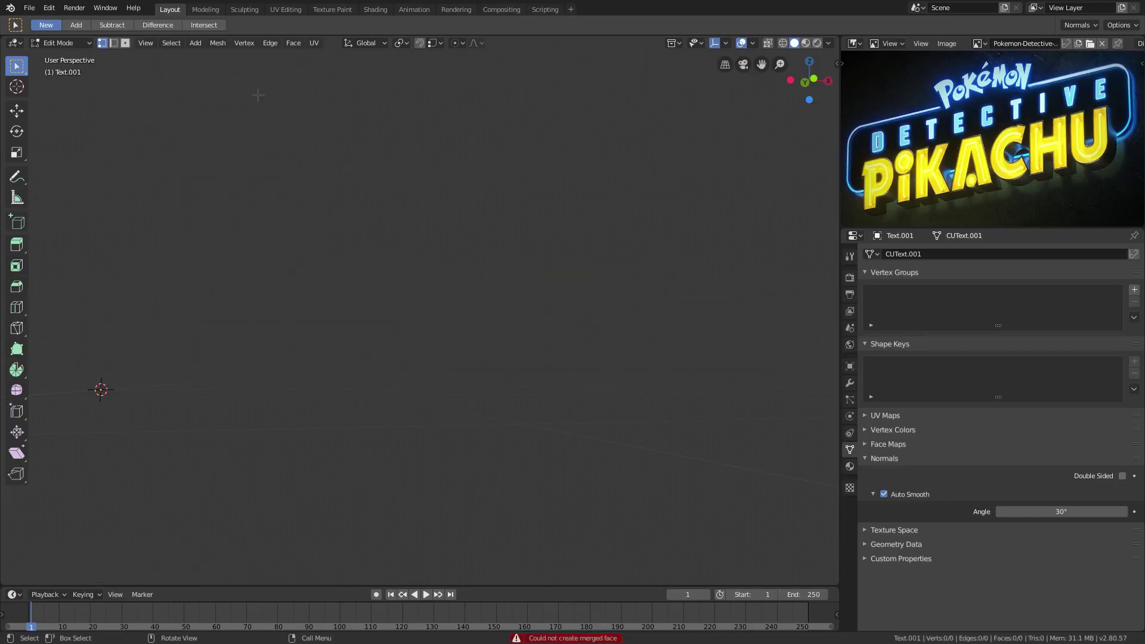
{"action": "key", "text": "ctrl+z"}
Extrude the whole PiKACHU mesh about 0.2 m along its normal and return to Object Mode.
{"action": "key", "text": "Tab"}
{"action": "middle_click_drag", "start_coordinate": [613, 310], "coordinate": [623, 310]}
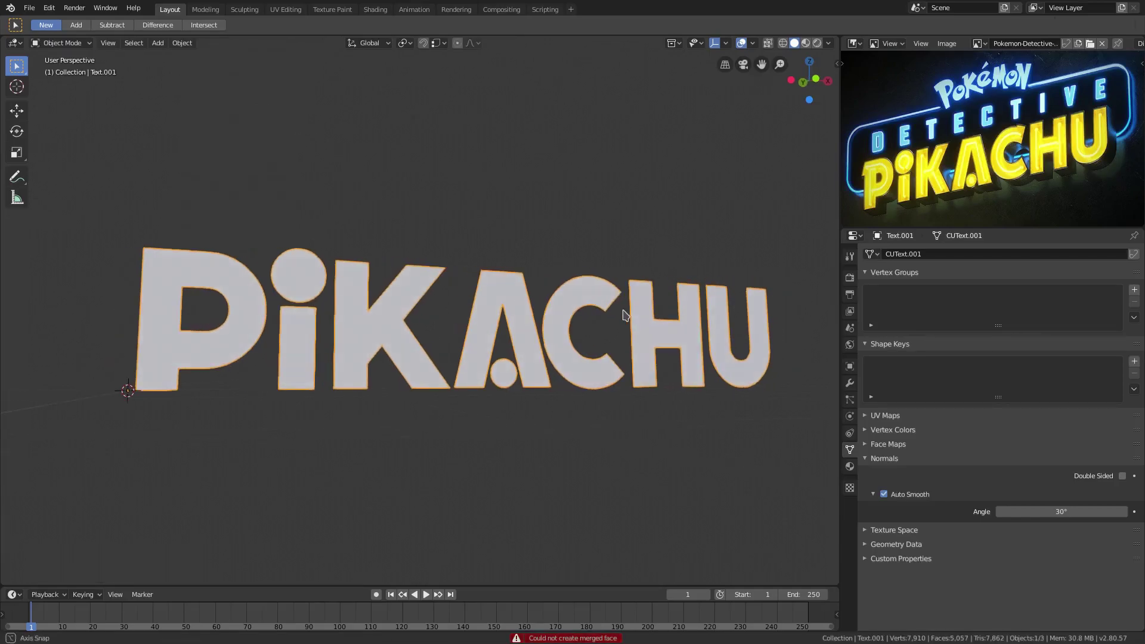
{"action": "middle_click_drag", "start_coordinate": [407, 260], "coordinate": [423, 312]}
{"action": "scroll", "coordinate": [412, 260], "scroll_direction": "down", "scroll_amount": 2}
{"action": "key", "text": "Tab"}
{"action": "key", "text": "e"}
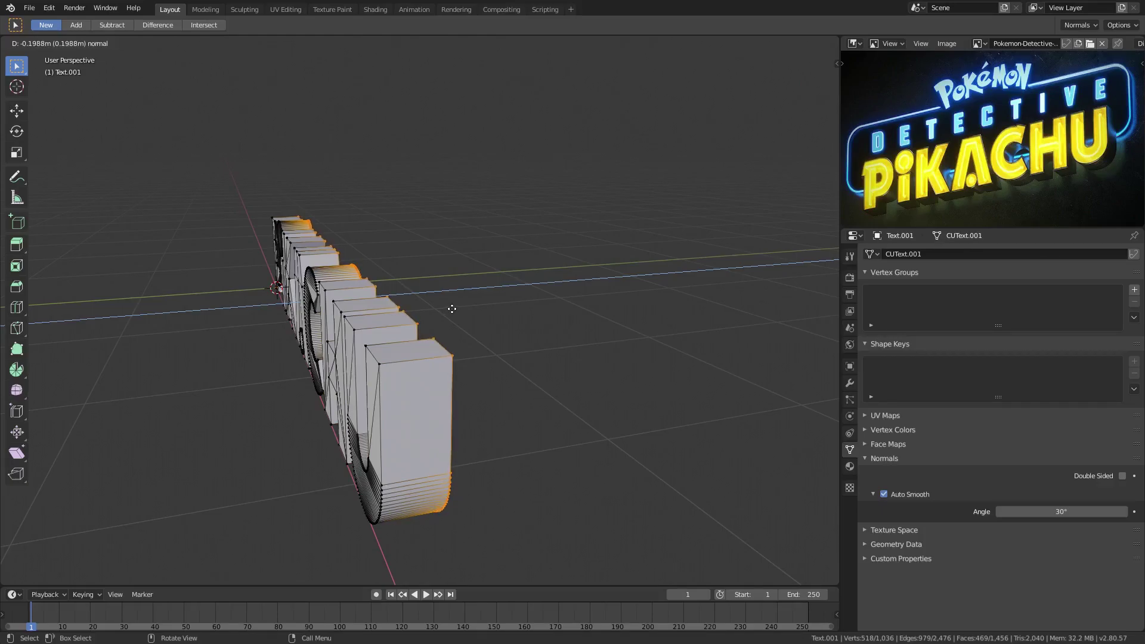
{"action": "left_click", "coordinate": [452, 308]}
{"action": "key", "text": "Tab"}
{"action": "middle_click_drag", "start_coordinate": [452, 308], "coordinate": [488, 291]}
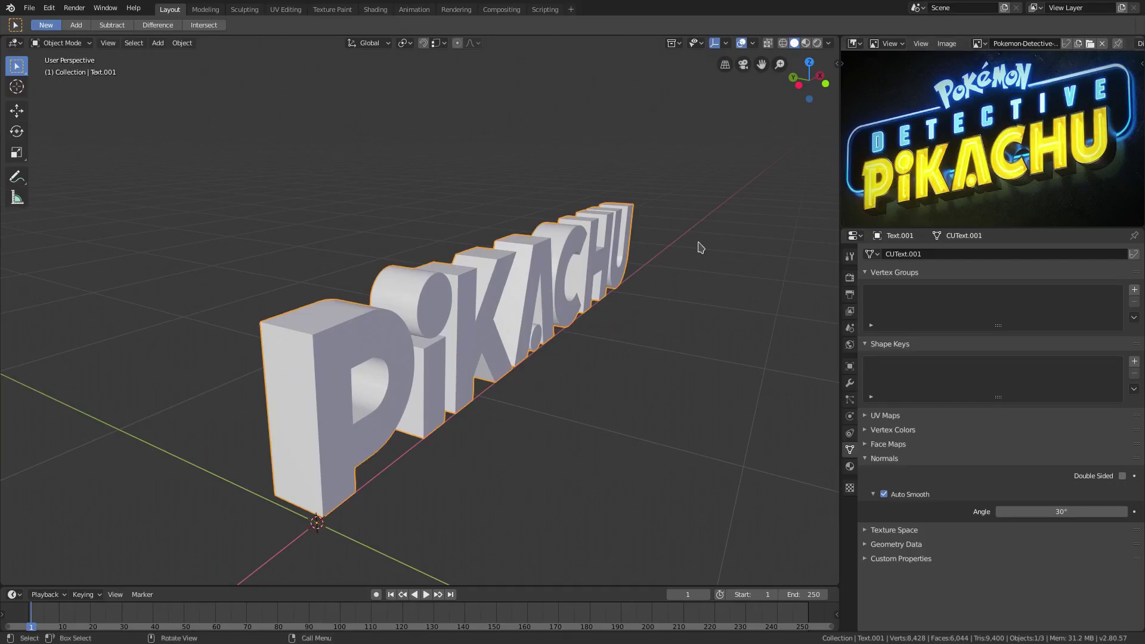
Apply smooth shading to the extruded PiKACHU lettering.
{"action": "middle_click_drag", "start_coordinate": [701, 247], "coordinate": [378, 235]}
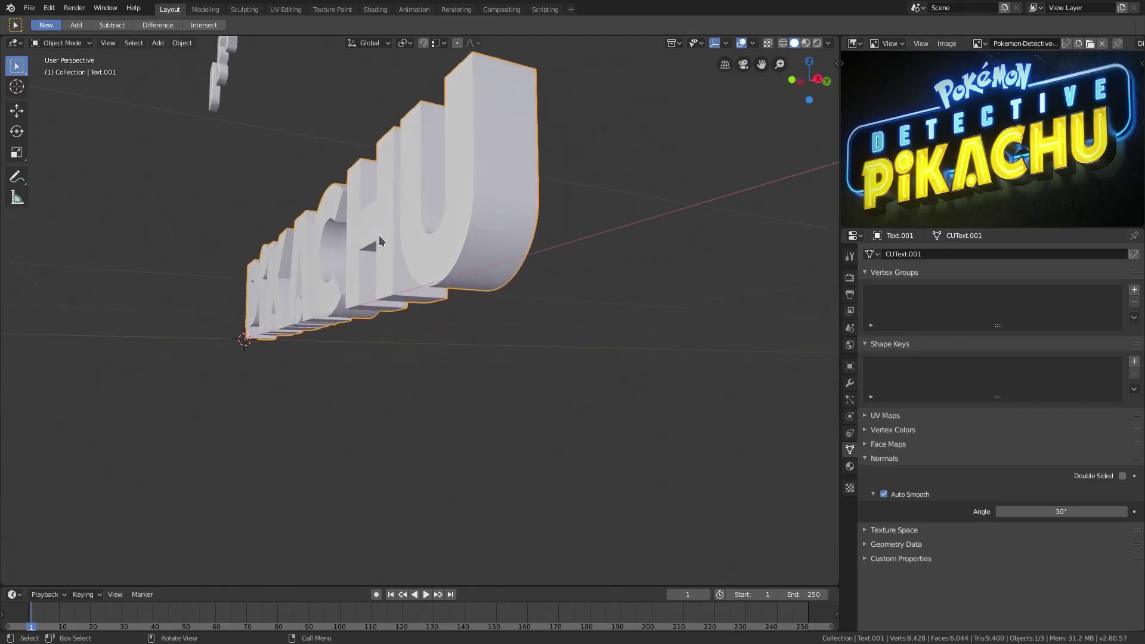
{"action": "scroll", "coordinate": [547, 234], "scroll_direction": "up", "scroll_amount": 5}
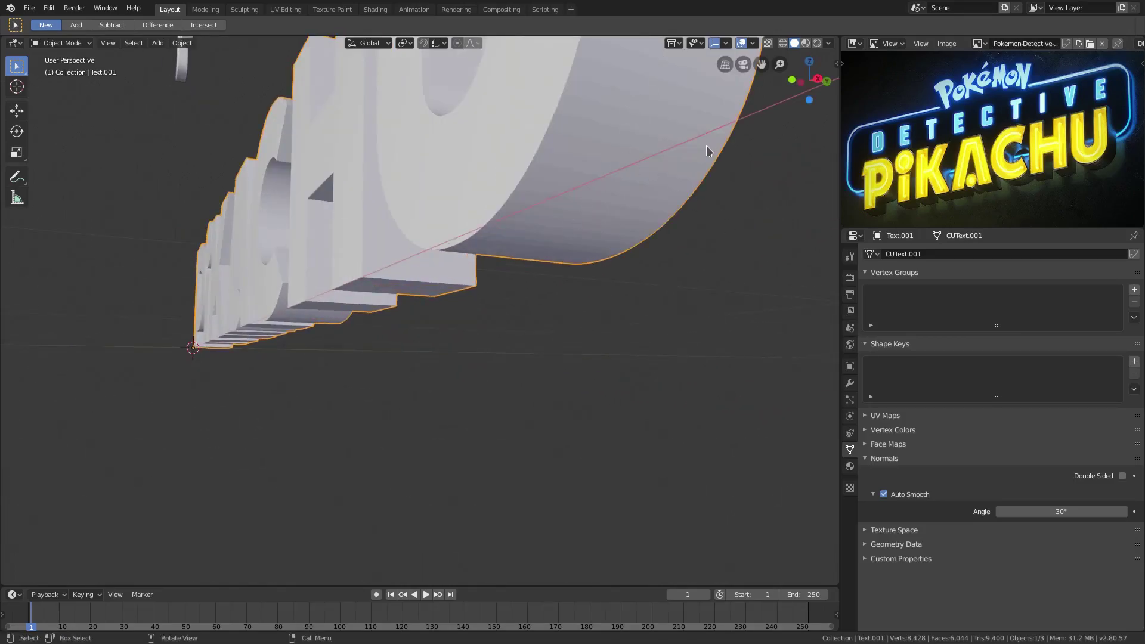
{"action": "scroll", "coordinate": [668, 173], "scroll_direction": "down", "scroll_amount": 2}
{"action": "left_click", "coordinate": [192, 44]}
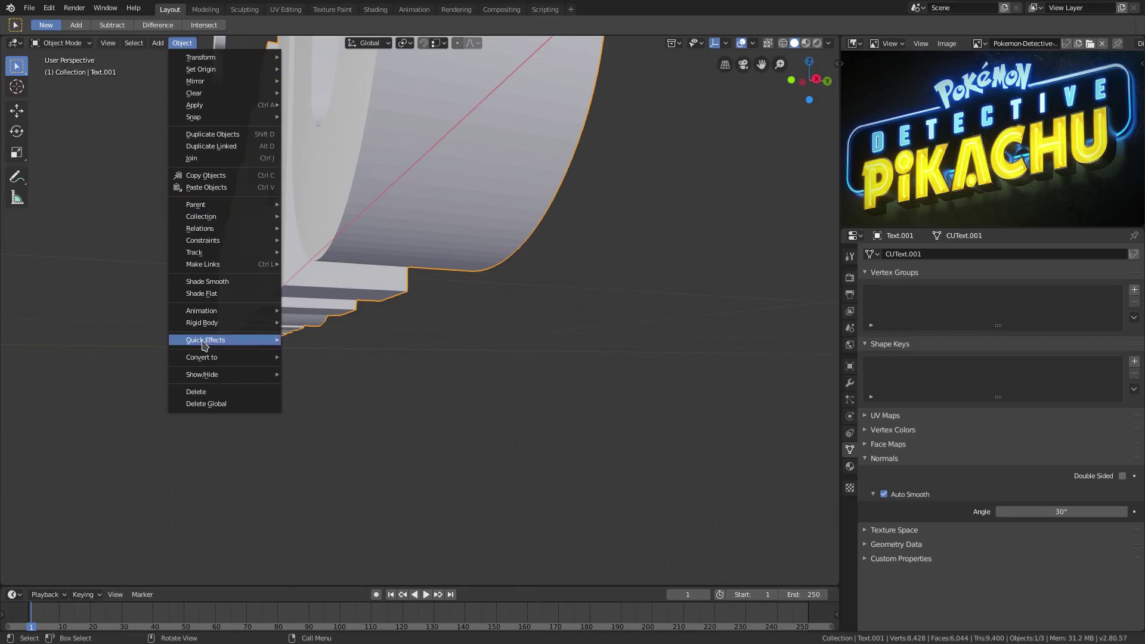
{"action": "left_click", "coordinate": [211, 283]}
{"action": "scroll", "coordinate": [424, 282], "scroll_direction": "down", "scroll_amount": 4}
{"action": "middle_click_drag", "start_coordinate": [429, 277], "coordinate": [608, 331]}
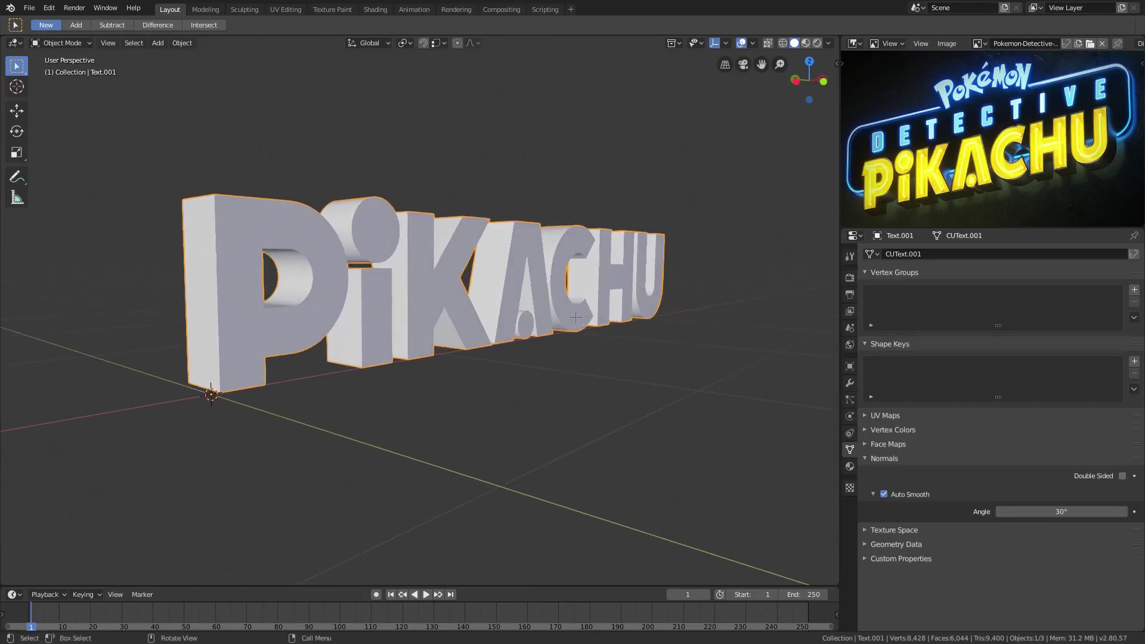
Duplicate the extruded PiKACHU lettering in place and delete the copy.
{"action": "key", "text": "Tab"}
{"action": "key", "text": "Tab"}
{"action": "key", "text": "Tab"}
{"action": "key", "text": "Tab"}
{"action": "key", "text": "shift+d"}
{"action": "right_click", "coordinate": [628, 311]}
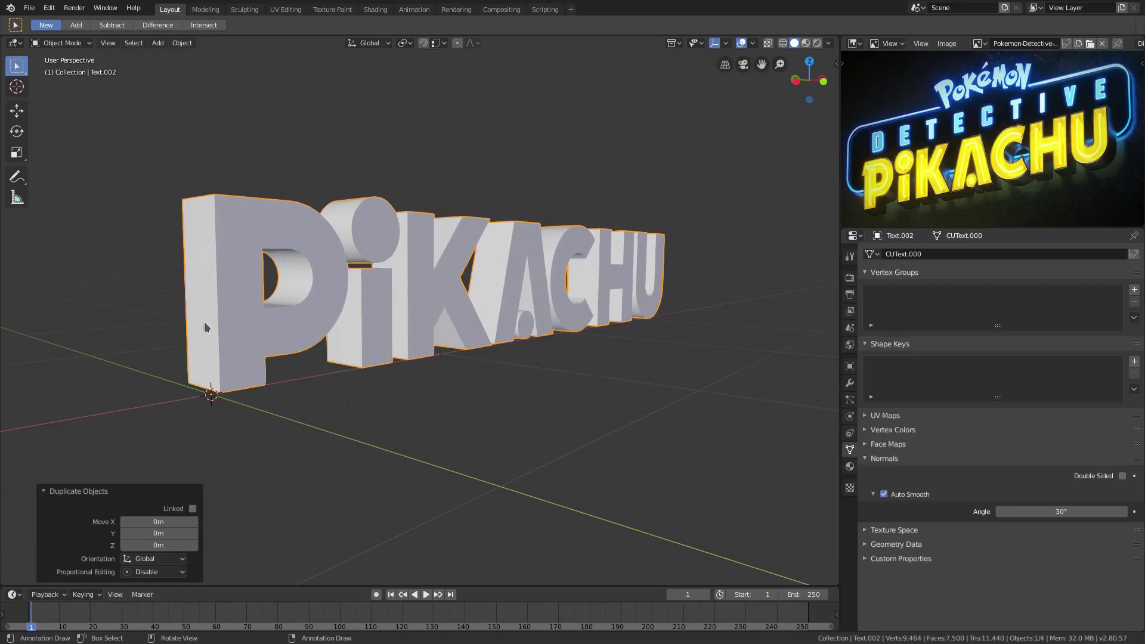
{"action": "middle_click_drag", "start_coordinate": [675, 377], "coordinate": [595, 364]}
{"action": "key", "text": "Delete"}
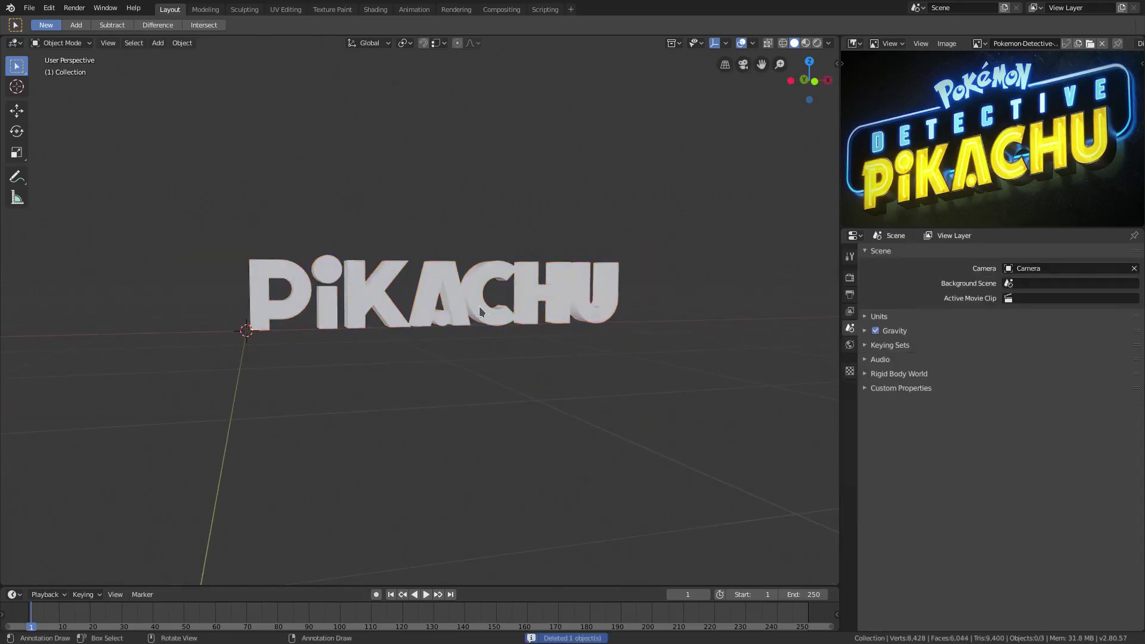
Select the remaining PiKACHU lettering and set its origin to the centre of its geometry.
{"action": "left_click", "coordinate": [425, 305]}
{"action": "middle_click_drag", "start_coordinate": [425, 305], "coordinate": [642, 308]}
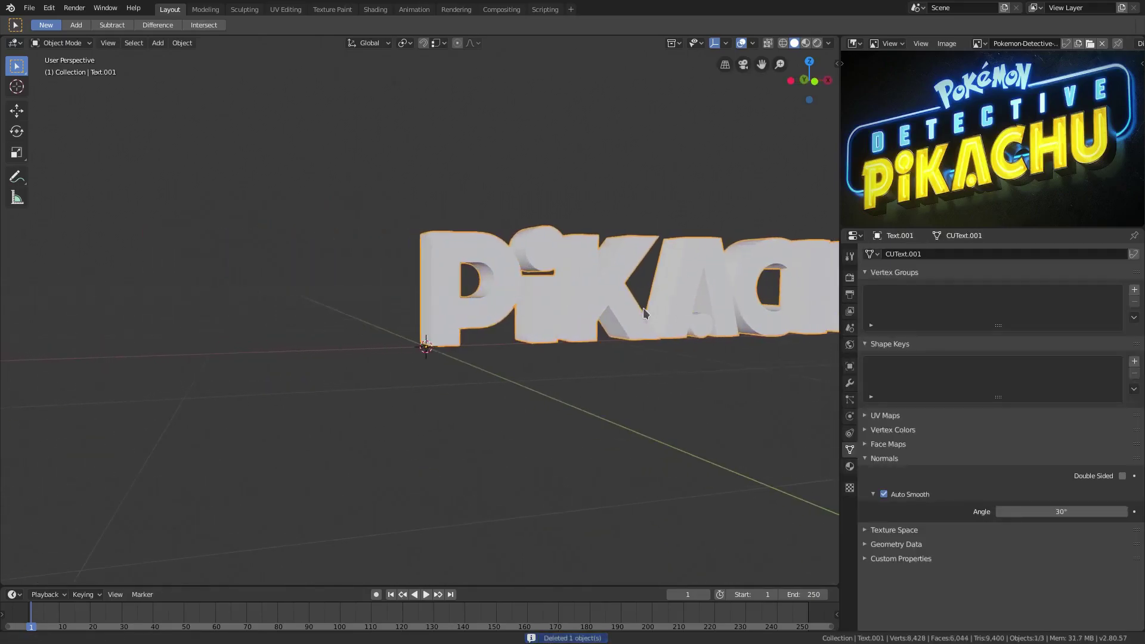
{"action": "left_click", "coordinate": [192, 44]}
{"action": "mouse_move", "coordinate": [204, 71]}
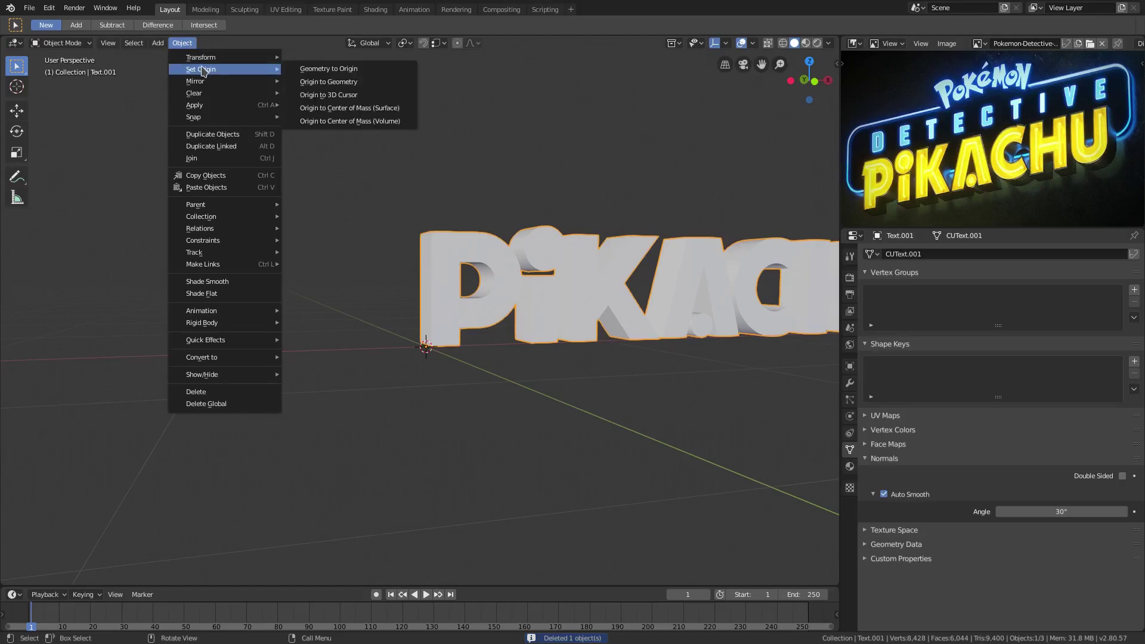
{"action": "left_click", "coordinate": [378, 82]}
{"action": "scroll", "coordinate": [643, 316], "scroll_direction": "down", "scroll_amount": 3}
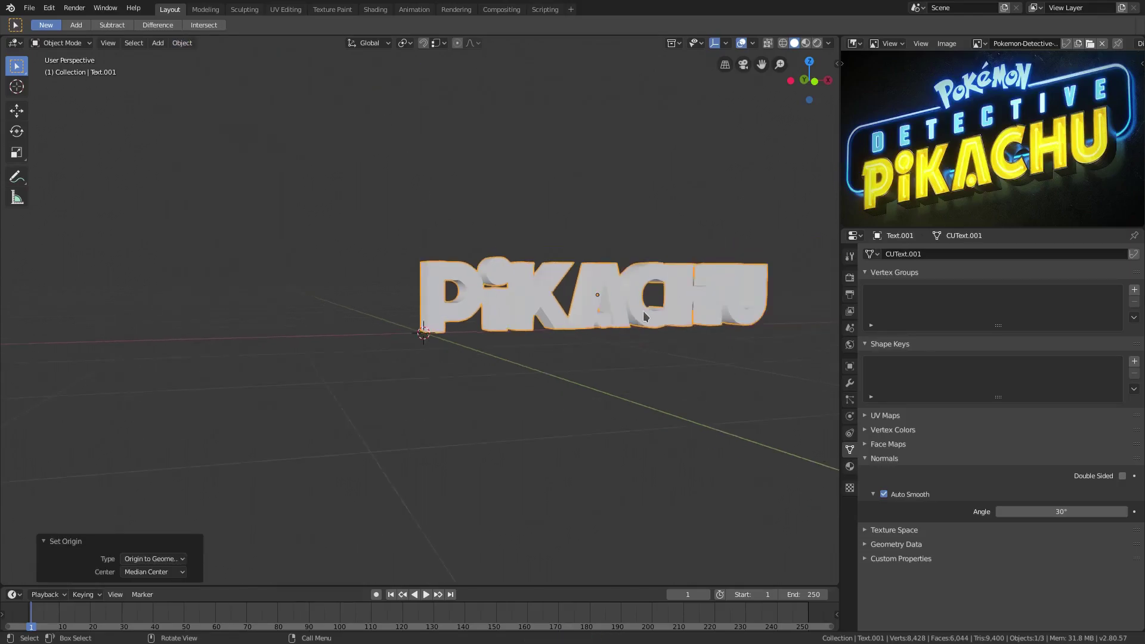
{"action": "middle_click_drag", "start_coordinate": [644, 316], "coordinate": [561, 293]}
{"action": "key", "text": "r"}
{"action": "key", "text": "r"}
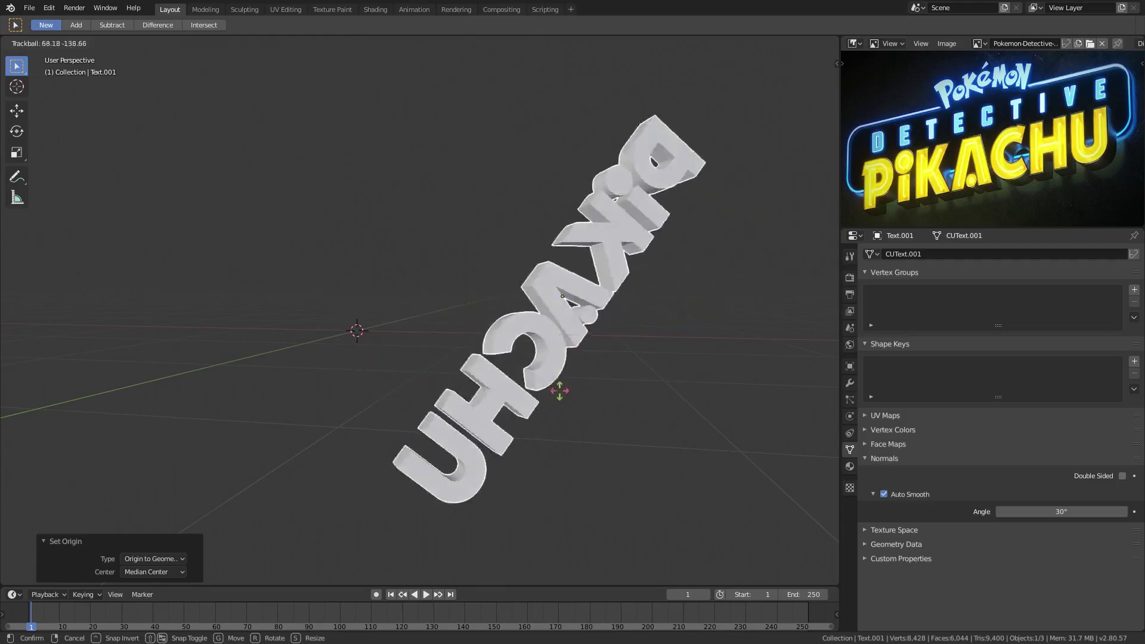
{"action": "right_click", "coordinate": [547, 280]}
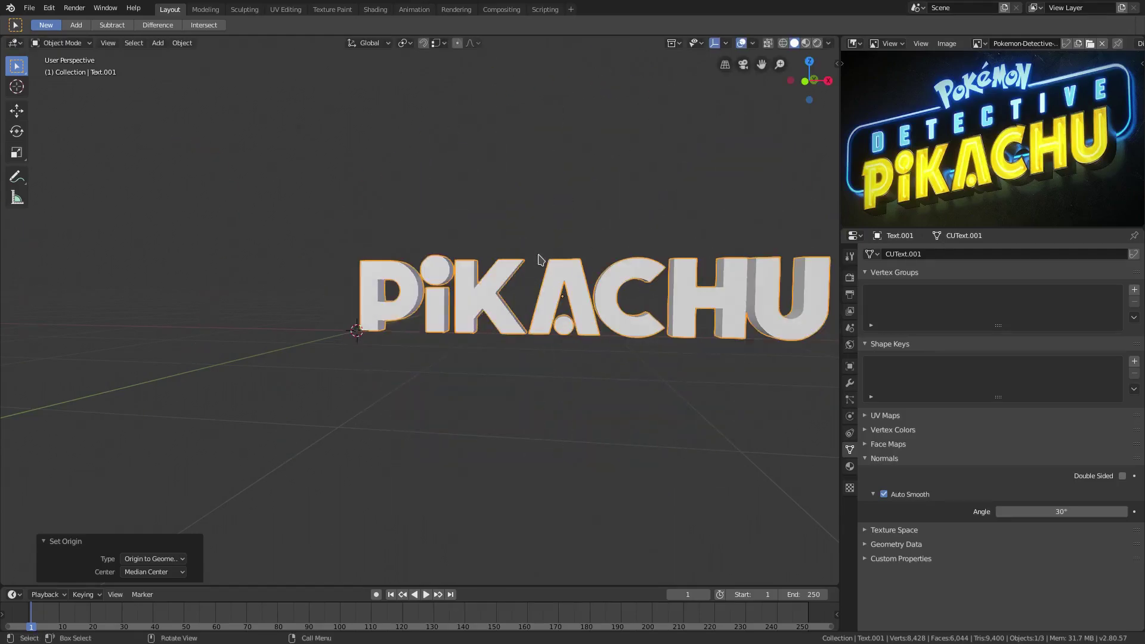
Reset the PiKACHU lettering's X, Y and Z location to 0 m, centring it on the world origin.
{"action": "left_click", "coordinate": [835, 63]}
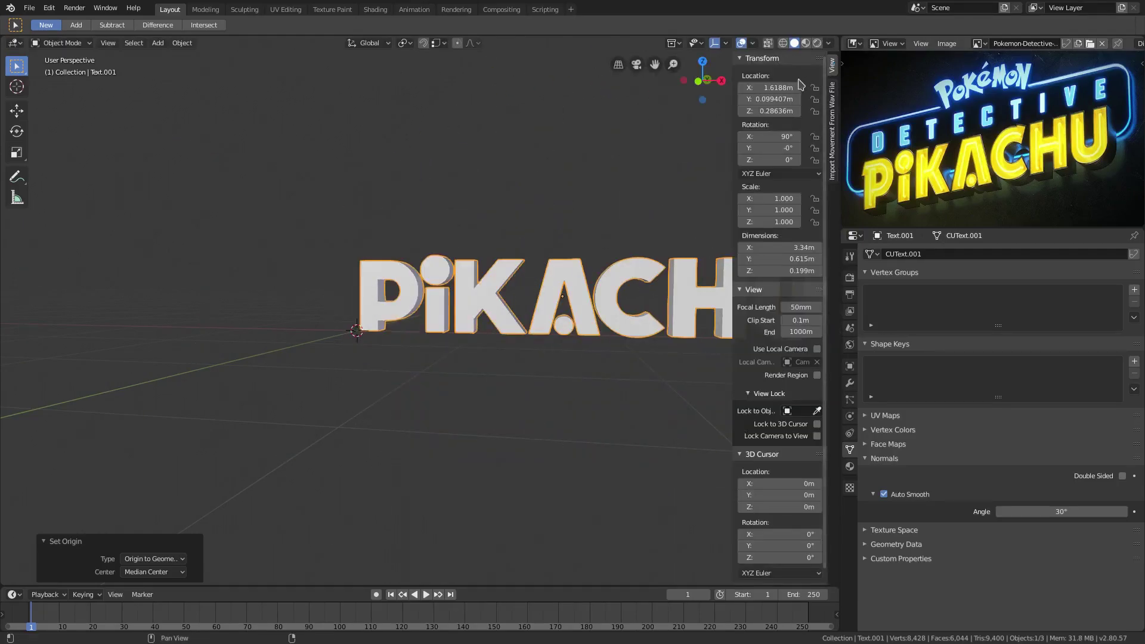
{"action": "left_click_drag", "start_coordinate": [732, 89], "coordinate": [854, 78]}
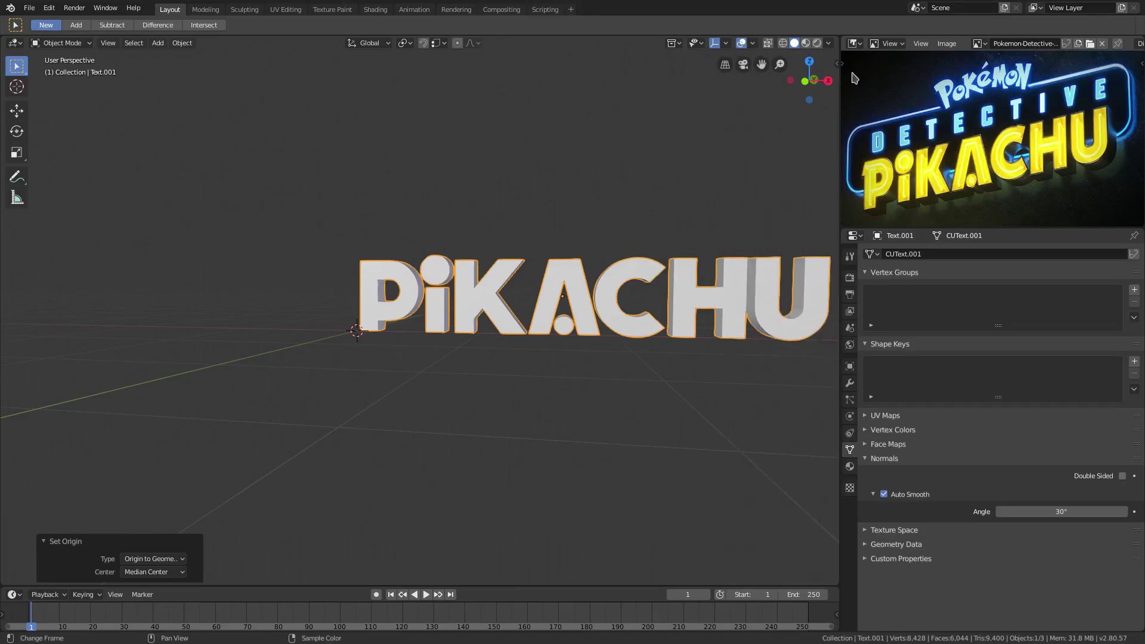
{"action": "left_click", "coordinate": [835, 62]}
{"action": "key", "text": "BackSpace"}
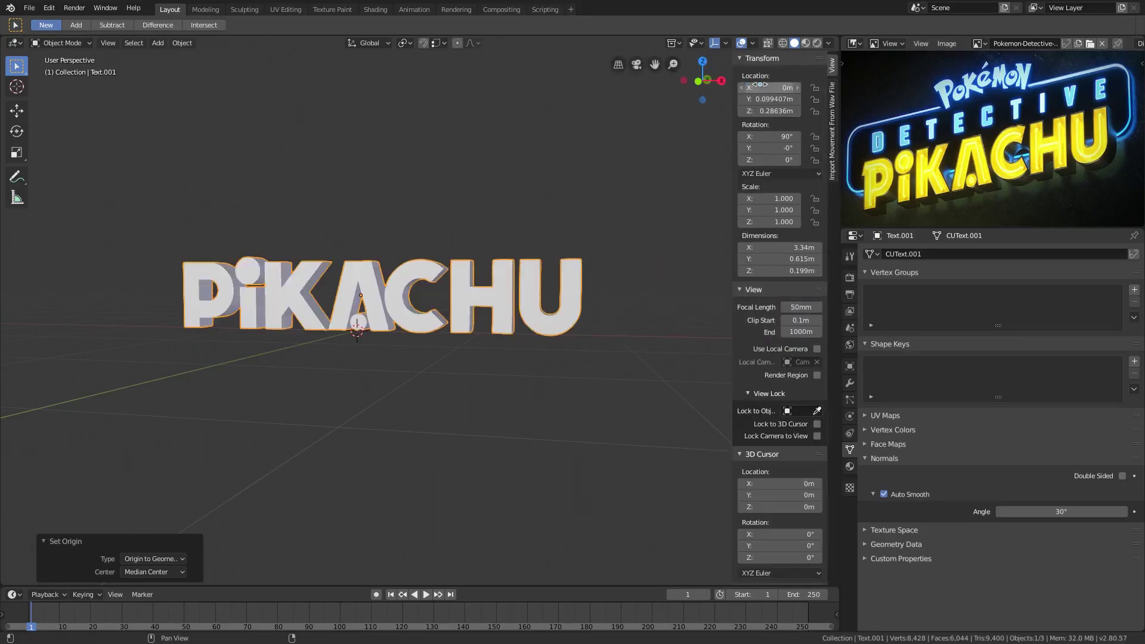
{"action": "key", "text": "BackSpace"}
{"action": "key", "text": "BackSpace"}
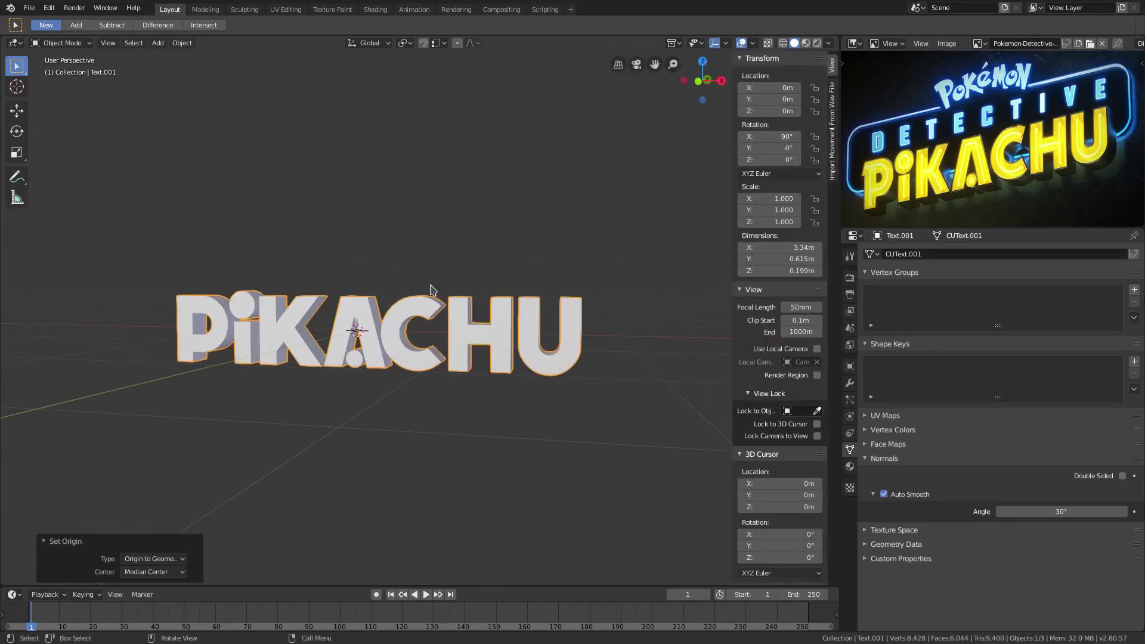
{"action": "scroll", "coordinate": [514, 286], "scroll_direction": "down", "scroll_amount": 2}
{"action": "middle_click_drag", "start_coordinate": [430, 290], "coordinate": [495, 286]}
{"action": "scroll", "coordinate": [496, 286], "scroll_direction": "down", "scroll_amount": 2}
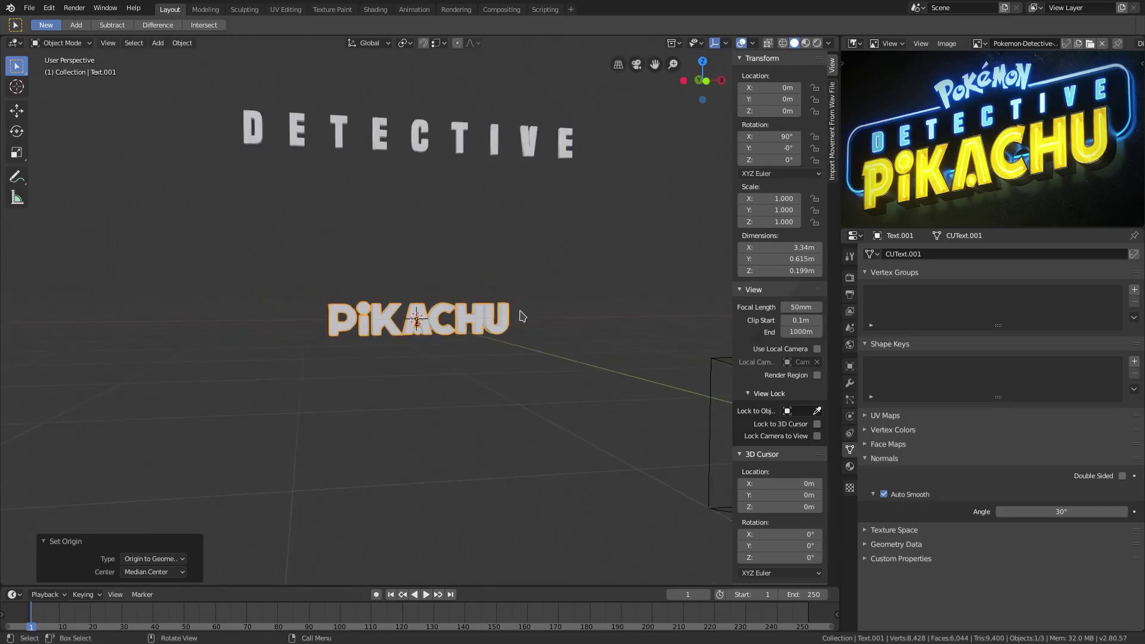
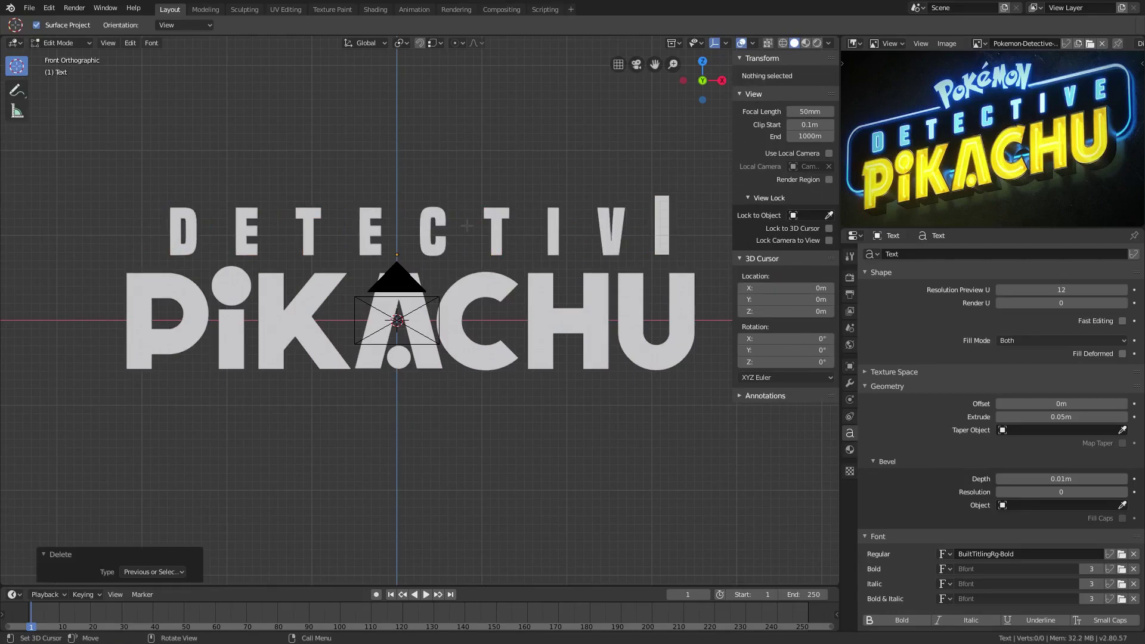
Finish editing the DETECTIVE text and return to Object Mode.
{"action": "key", "text": "Tab"}
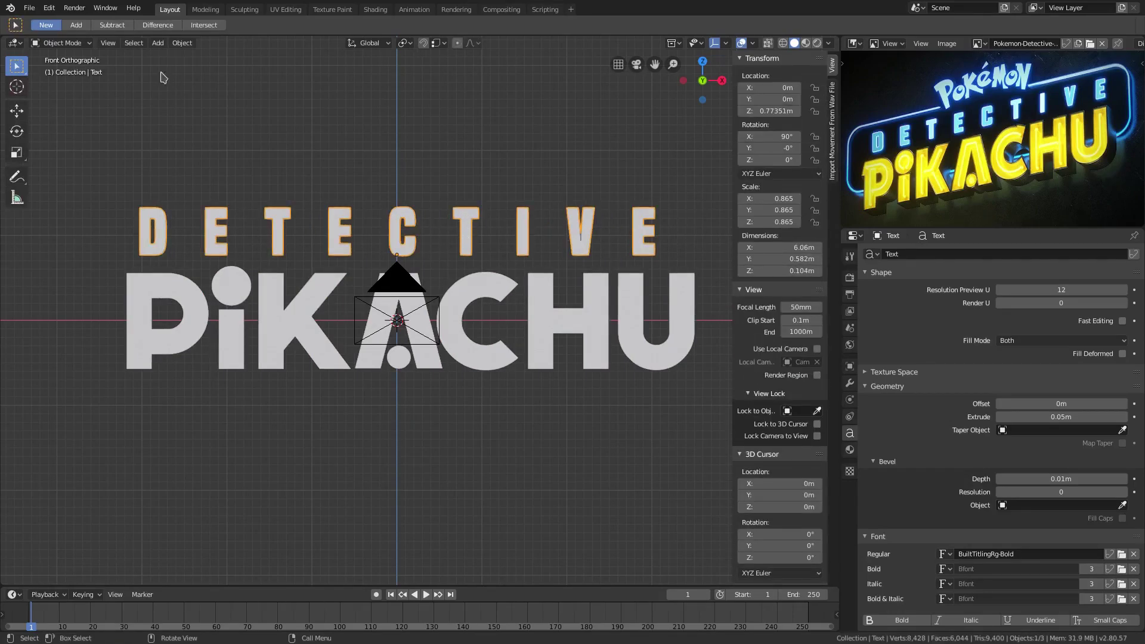
{"action": "middle_click_drag", "start_coordinate": [375, 238], "coordinate": [417, 211]}
Try storing an in-place duplicate of the DETECTIVE text in a new collection, Collection 2, and delete the copy.
{"action": "key", "text": "shift+d"}
{"action": "key", "text": "Escape"}
{"action": "key", "text": "m"}
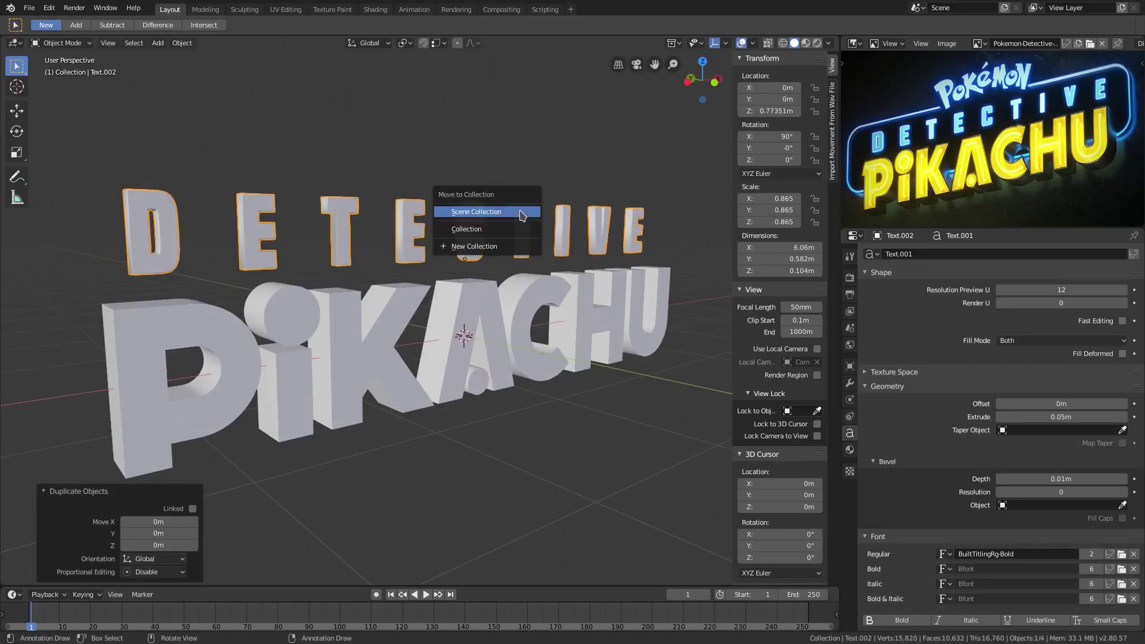
{"action": "left_click", "coordinate": [503, 248]}
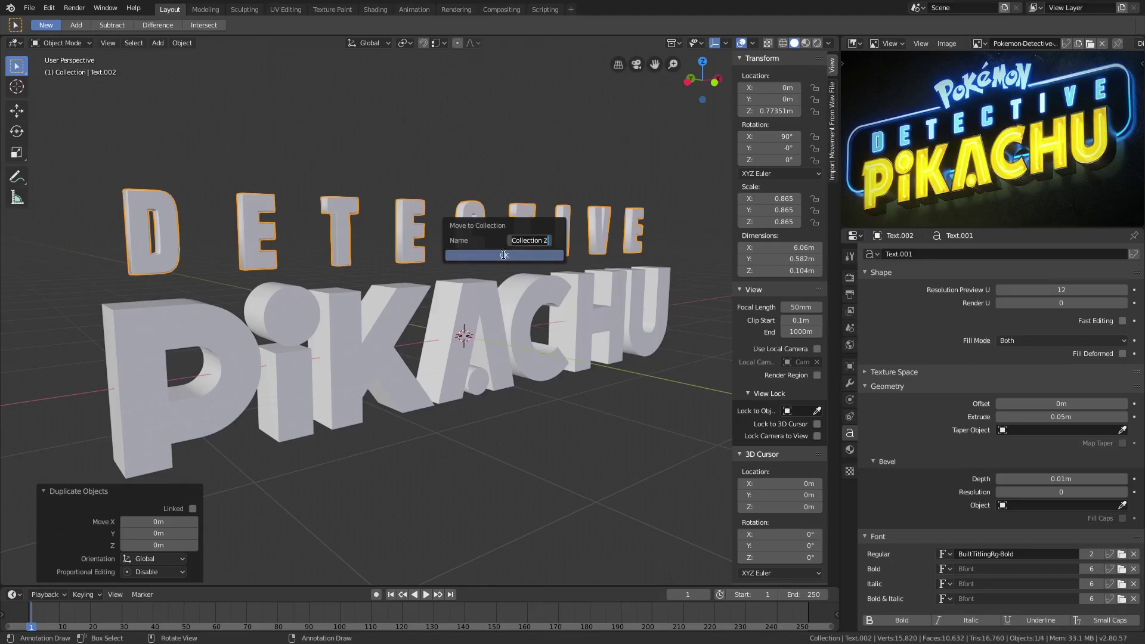
{"action": "left_click", "coordinate": [525, 241]}
{"action": "scroll", "coordinate": [525, 269], "scroll_direction": "down", "scroll_amount": 4}
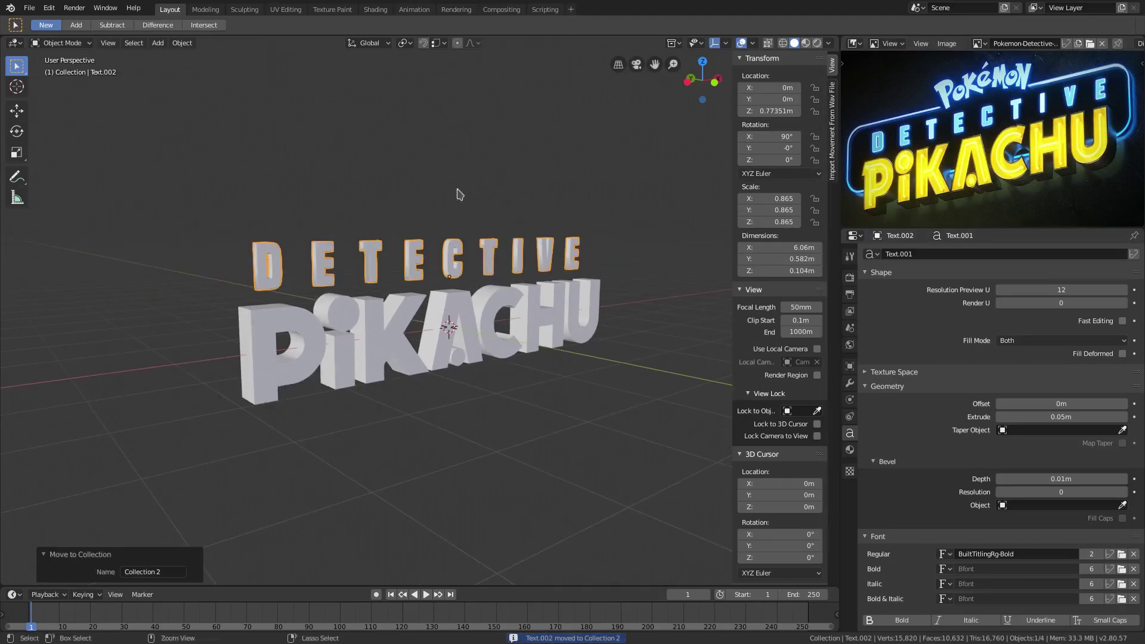
{"action": "key", "text": "Delete"}
{"action": "key", "text": "alt+a"}
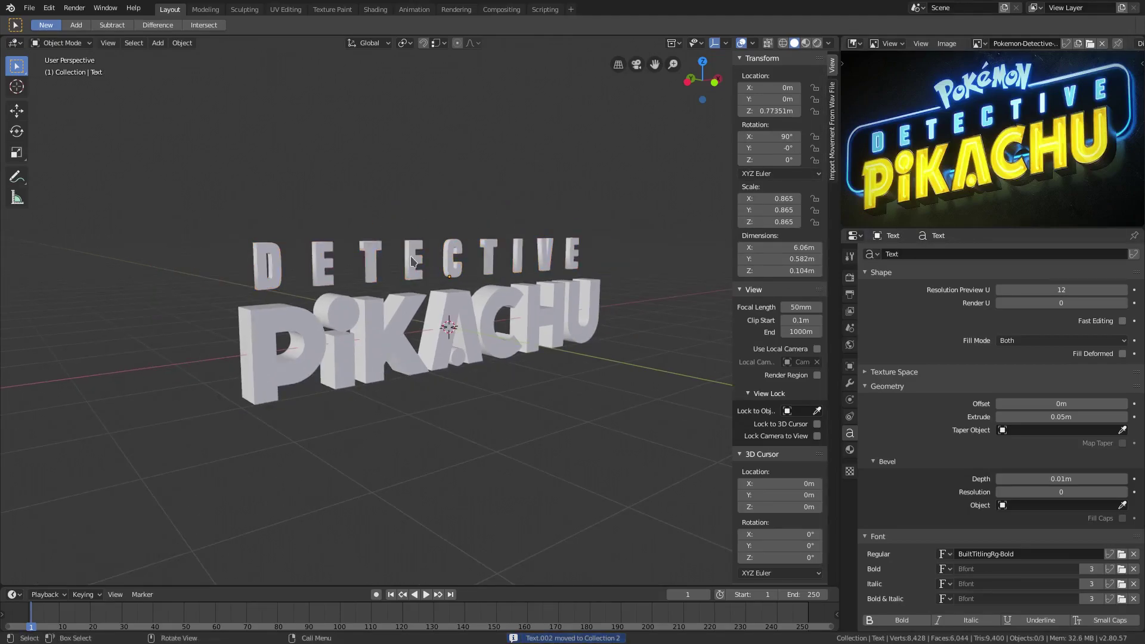
Duplicate the DETECTIVE text and move the copy along the Y axis to -13.664 m, in front of the logo.
{"action": "left_click", "coordinate": [409, 257]}
{"action": "scroll", "coordinate": [409, 256], "scroll_direction": "down", "scroll_amount": 4}
{"action": "key", "text": "g"}
{"action": "middle_click_drag", "start_coordinate": [409, 256], "coordinate": [434, 247]}
{"action": "right_click", "coordinate": [470, 253]}
{"action": "key", "text": "shift+d"}
{"action": "key", "text": "x"}
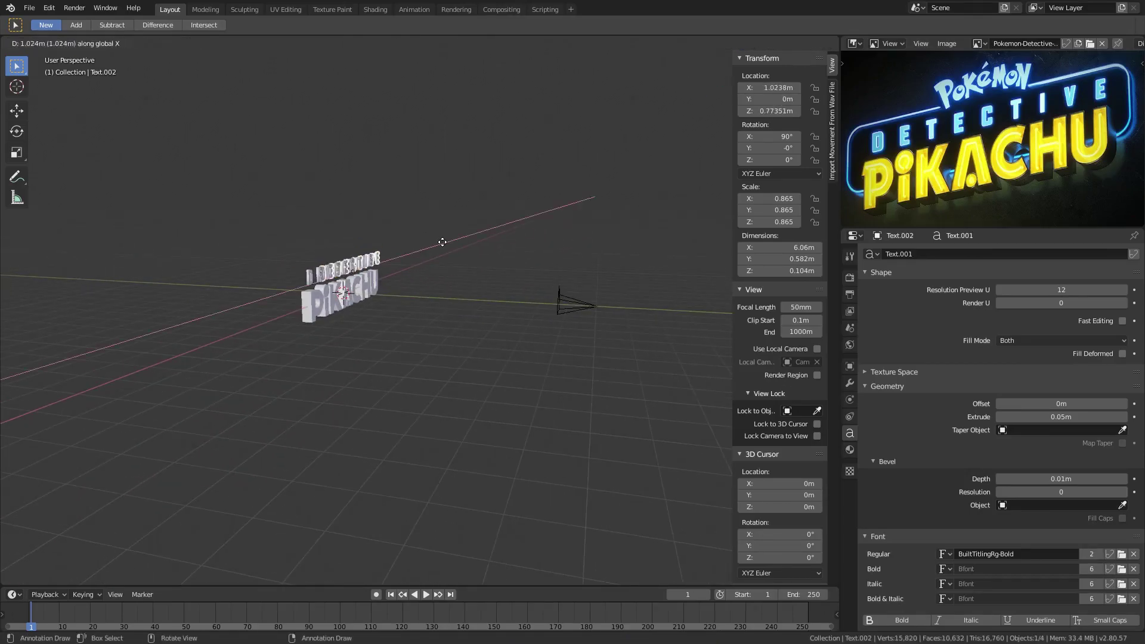
{"action": "key", "text": "y"}
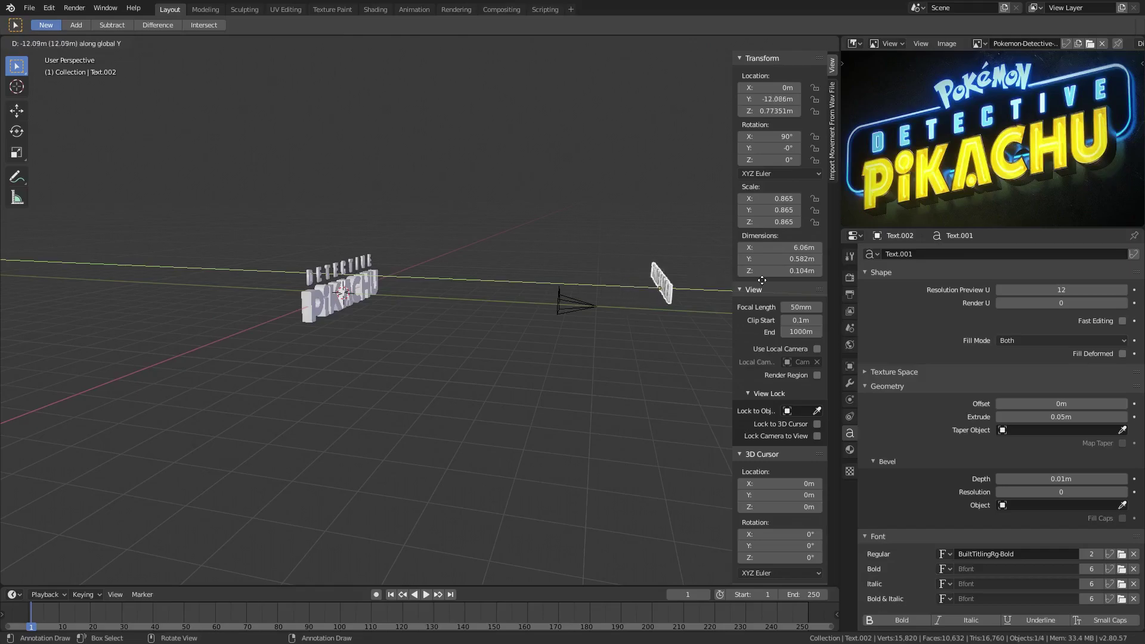
{"action": "left_click", "coordinate": [781, 281]}
Lower the duplicated DETECTIVE text along the Z axis by 1.51 m.
{"action": "middle_click_drag", "start_coordinate": [781, 280], "coordinate": [564, 279]}
{"action": "key", "text": "g"}
{"action": "key", "text": "z"}
{"action": "left_click", "coordinate": [573, 352]}
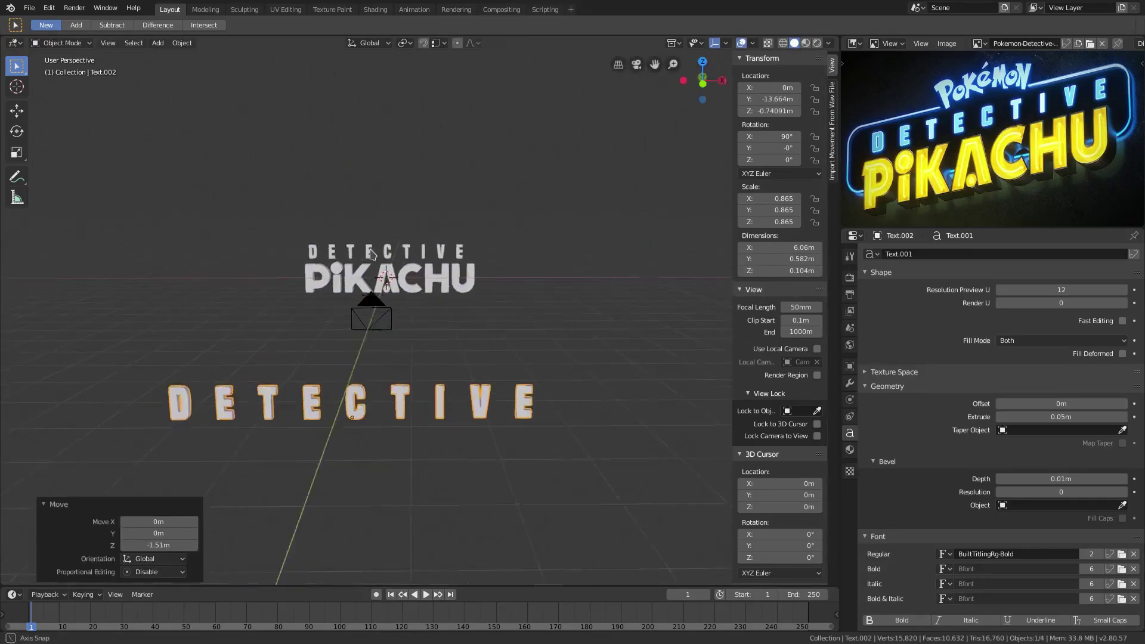
Convert the original DETECTIVE text above the PiKACHU lettering into a mesh.
{"action": "middle_click_drag", "start_coordinate": [573, 352], "coordinate": [433, 254]}
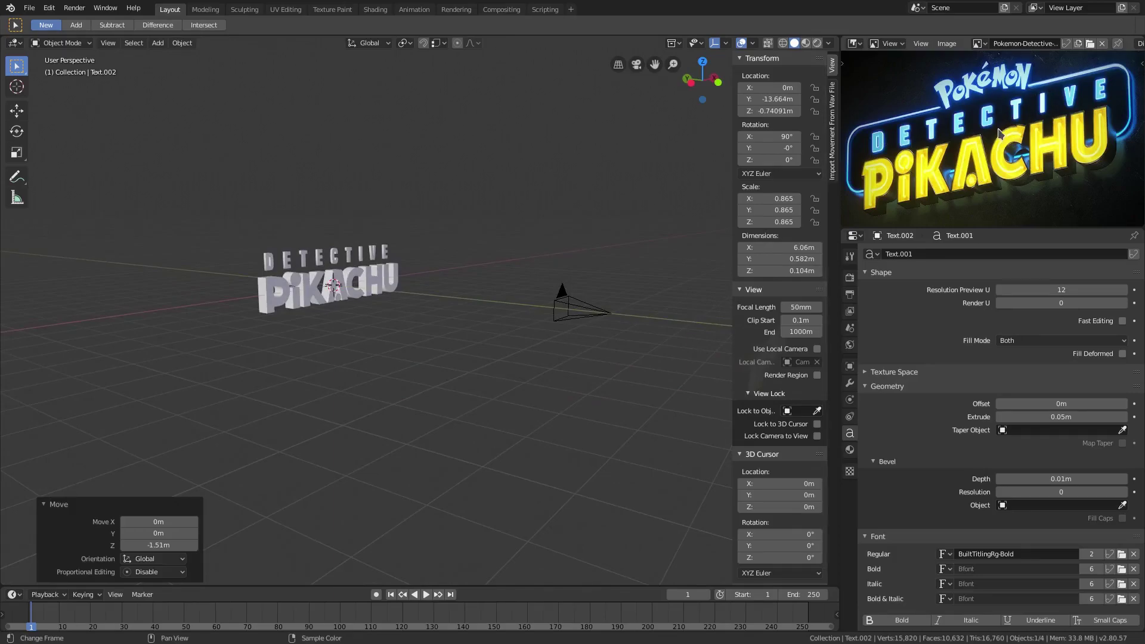
{"action": "scroll", "coordinate": [1000, 133], "scroll_direction": "down", "scroll_amount": 2}
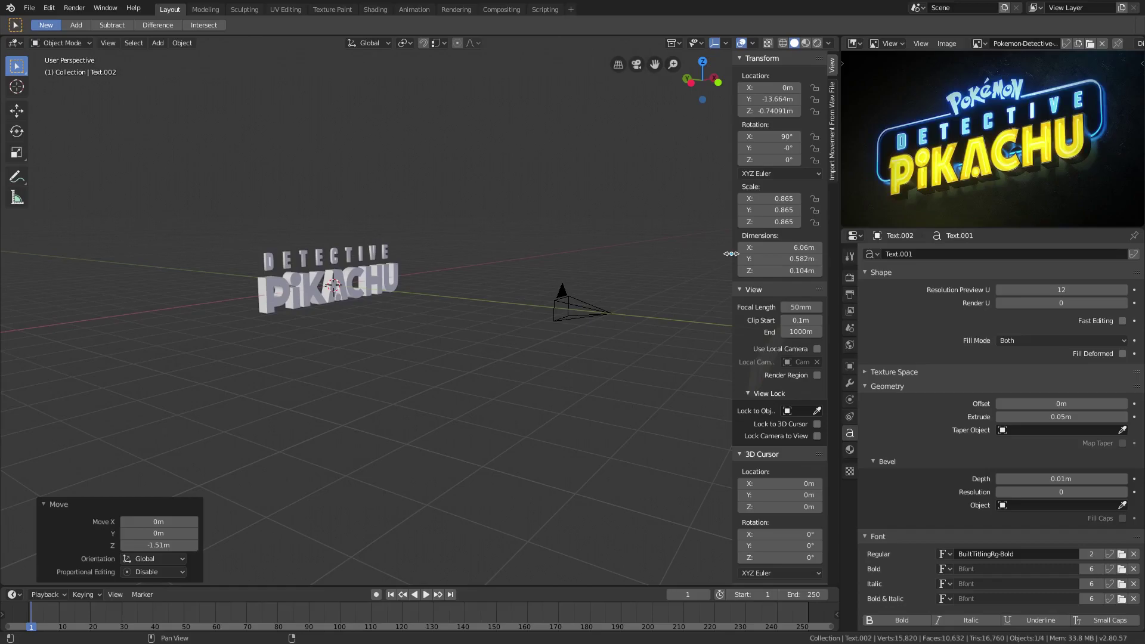
{"action": "left_click_drag", "start_coordinate": [732, 254], "coordinate": [760, 361]}
{"action": "scroll", "coordinate": [362, 227], "scroll_direction": "up", "scroll_amount": 2}
{"action": "middle_click_drag", "start_coordinate": [394, 235], "coordinate": [497, 268], "text": "shift"}
{"action": "scroll", "coordinate": [477, 273], "scroll_direction": "up", "scroll_amount": 3}
{"action": "left_click", "coordinate": [461, 242]}
{"action": "left_click", "coordinate": [183, 43]}
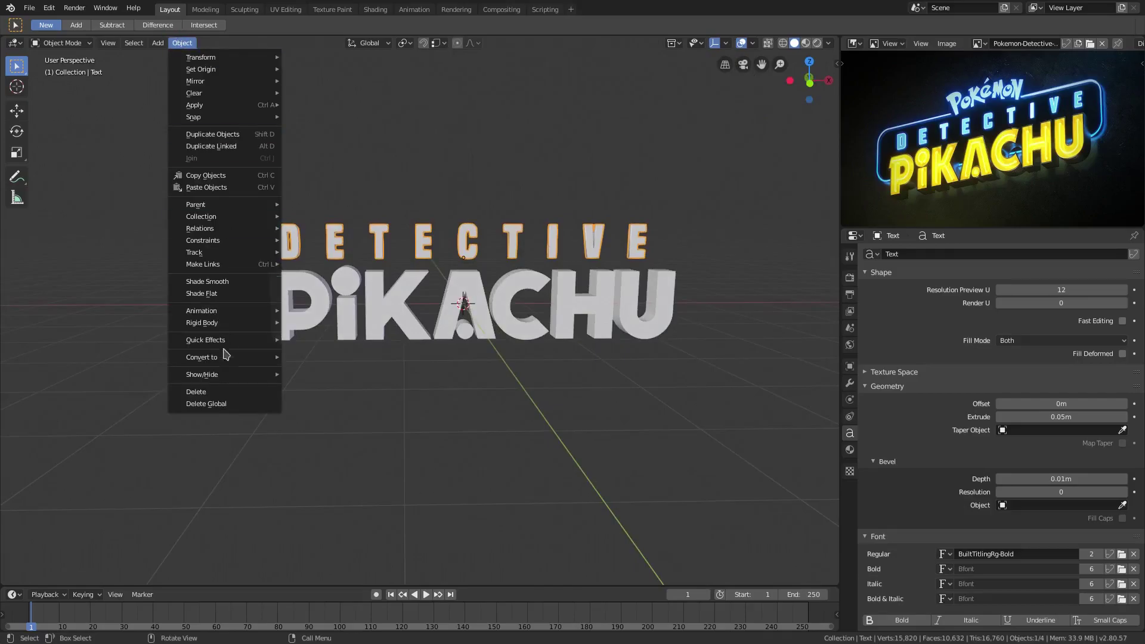
{"action": "mouse_move", "coordinate": [233, 358]}
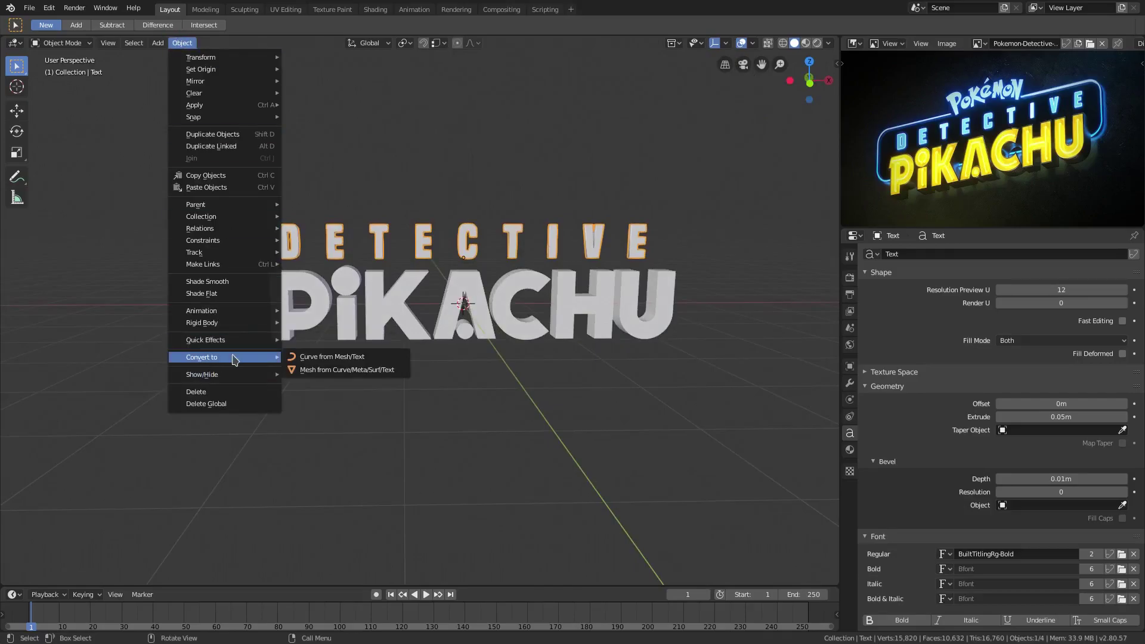
{"action": "left_click", "coordinate": [337, 369]}
{"action": "key", "text": "Tab"}
{"action": "key", "text": "Tab"}
{"action": "middle_click_drag", "start_coordinate": [669, 336], "coordinate": [646, 335]}
Try setting the DETECTIVE mesh's origin to its geometry.
{"action": "left_click", "coordinate": [191, 44]}
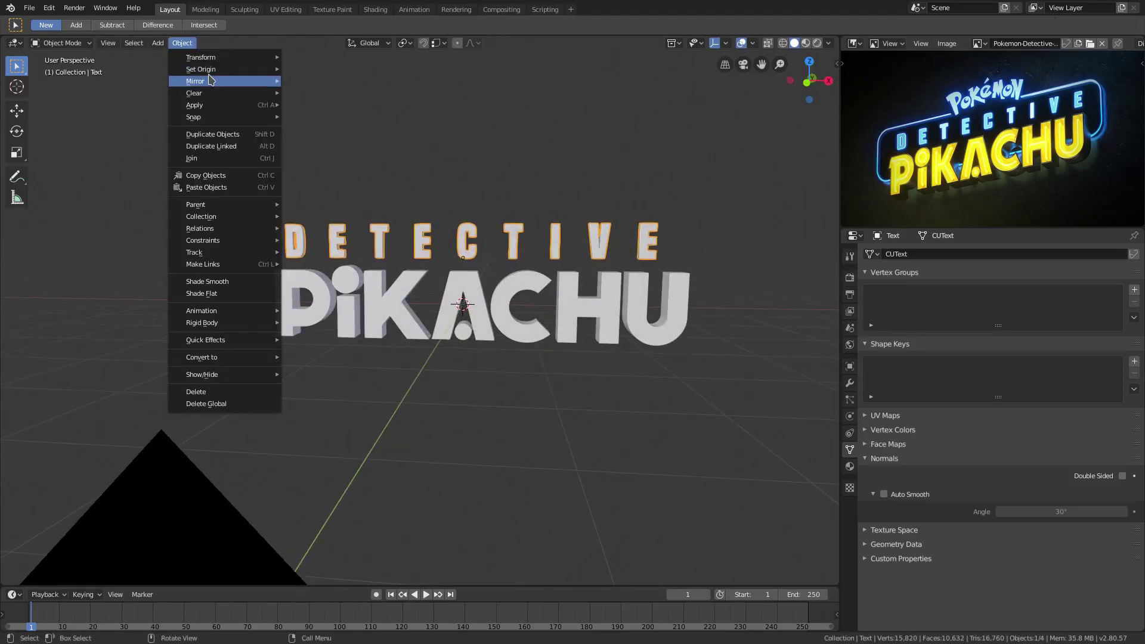
{"action": "mouse_move", "coordinate": [203, 69]}
{"action": "left_click", "coordinate": [348, 80]}
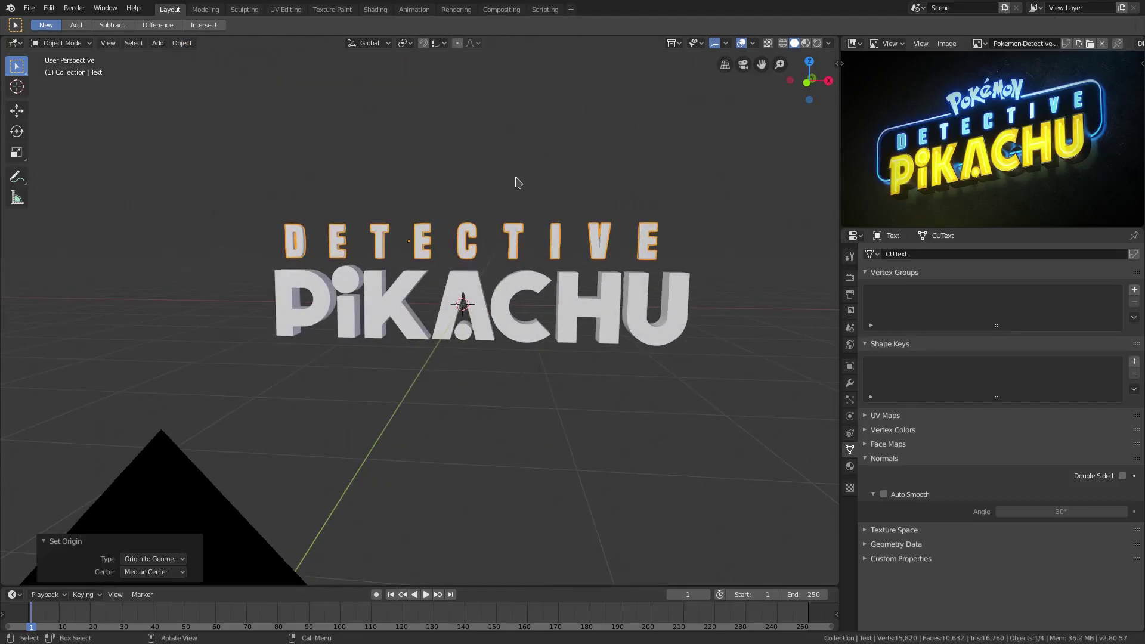
{"action": "middle_click_drag", "start_coordinate": [516, 181], "coordinate": [524, 181]}
{"action": "key", "text": "Tab"}
{"action": "key", "text": "Tab"}
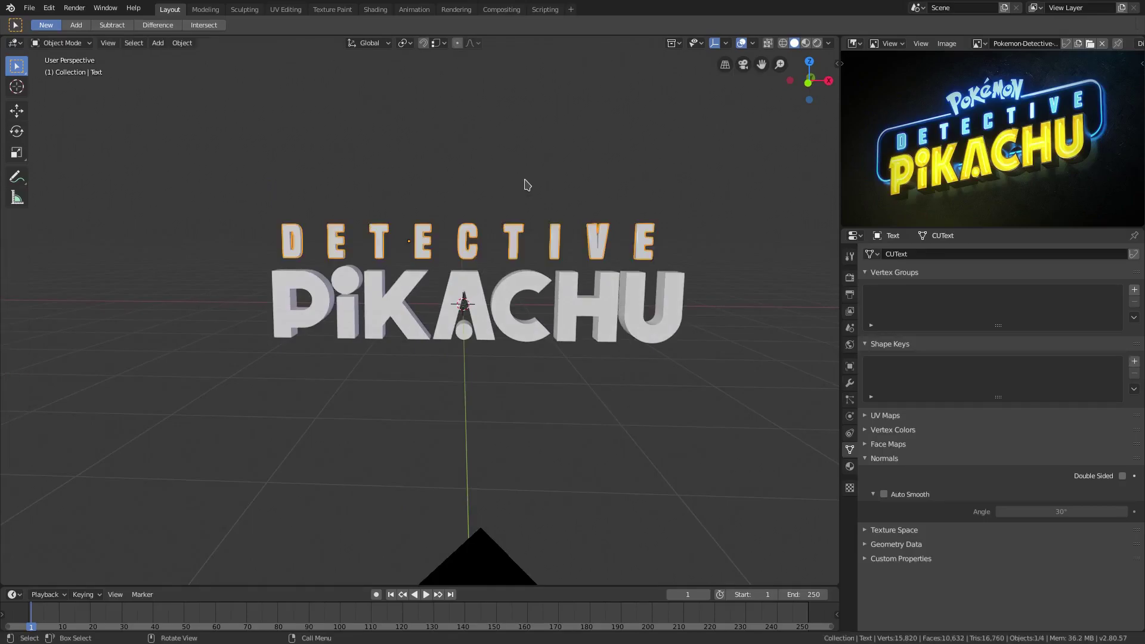
Set the DETECTIVE mesh's origin to its geometry again and test a rotation of all its vertices.
{"action": "left_click", "coordinate": [180, 42]}
{"action": "mouse_move", "coordinate": [203, 69]}
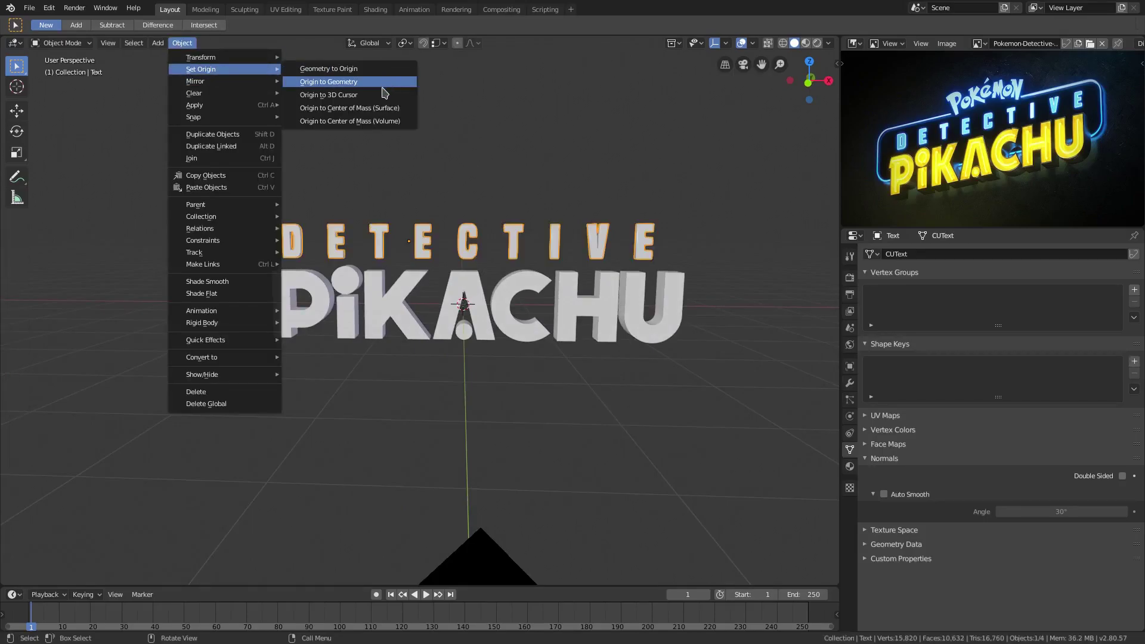
{"action": "left_click", "coordinate": [348, 80]}
{"action": "key", "text": "Tab"}
{"action": "key", "text": "a"}
{"action": "key", "text": "r"}
{"action": "key", "text": "r"}
{"action": "key", "text": "Escape"}
{"action": "key", "text": "Tab"}
{"action": "middle_click_drag", "start_coordinate": [503, 279], "coordinate": [517, 312]}
{"action": "scroll", "coordinate": [518, 312], "scroll_direction": "up", "scroll_amount": 4}
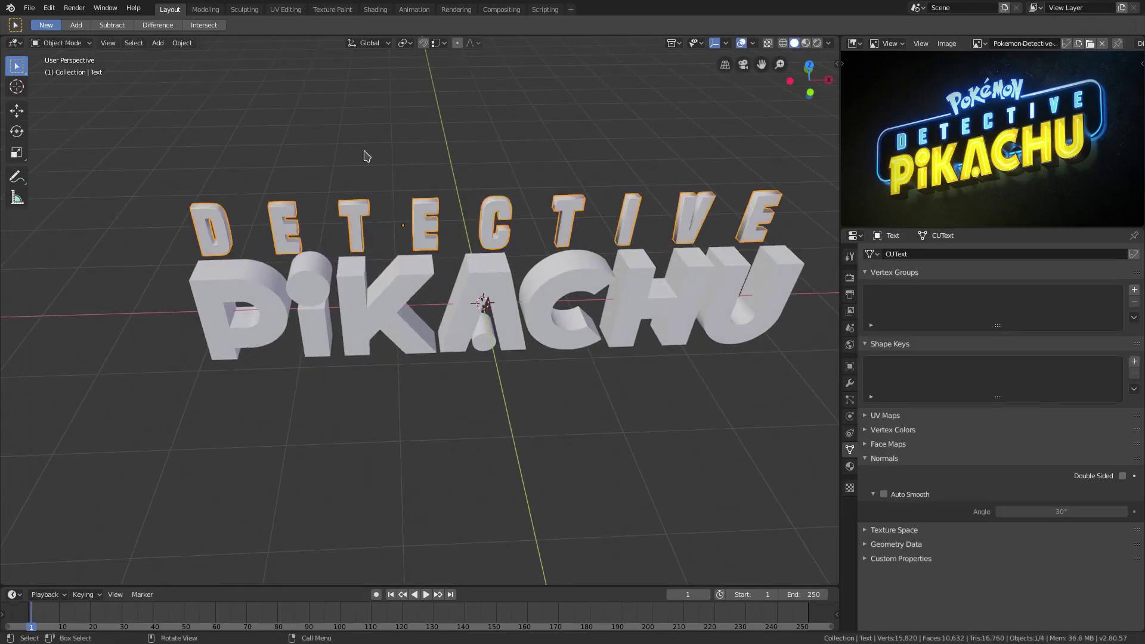
Try placing the DETECTIVE mesh's origin at the 3D cursor.
{"action": "left_click", "coordinate": [182, 43]}
{"action": "mouse_move", "coordinate": [201, 69]}
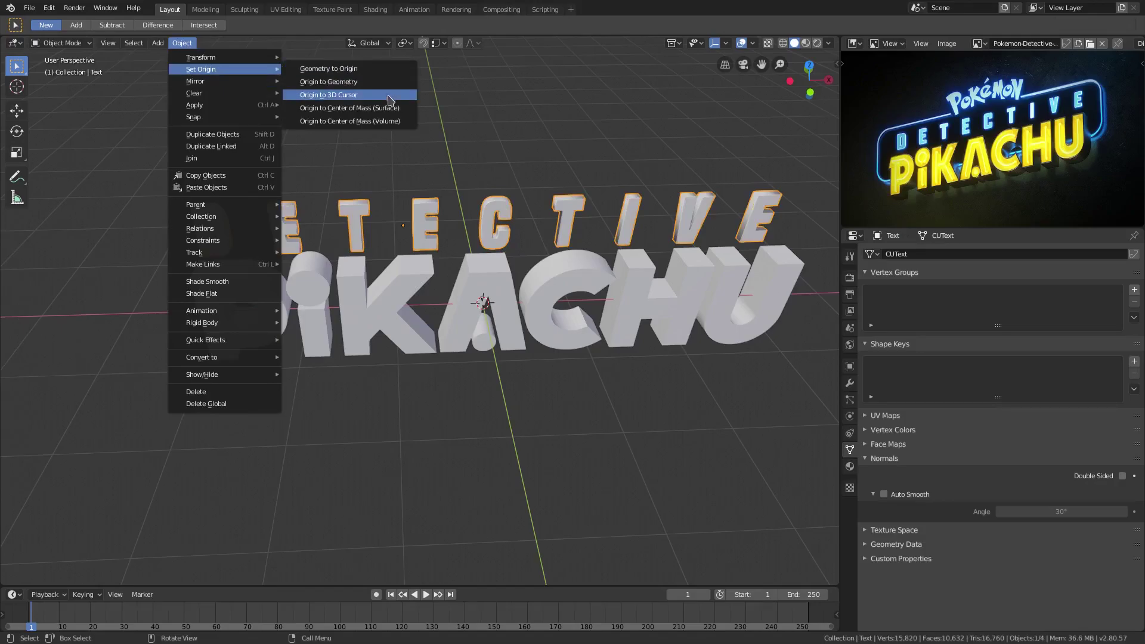
{"action": "left_click", "coordinate": [334, 93]}
{"action": "middle_click_drag", "start_coordinate": [388, 101], "coordinate": [344, 89]}
Set the DETECTIVE mesh's origin to its centre of mass and test a rotation around it.
{"action": "left_click", "coordinate": [182, 43]}
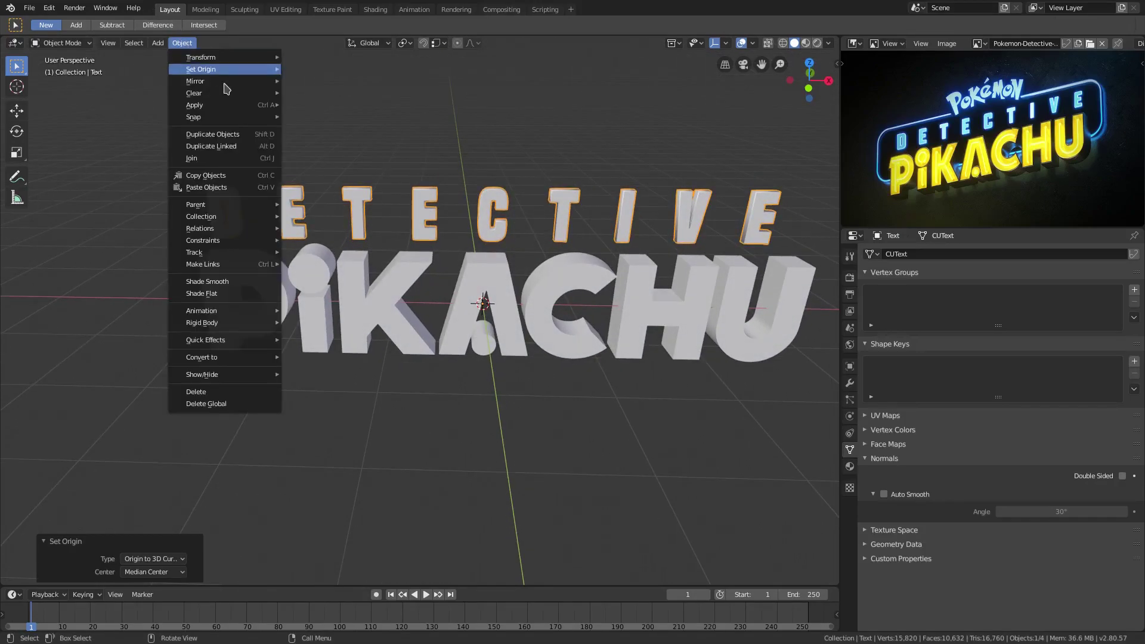
{"action": "left_click", "coordinate": [181, 42]}
{"action": "mouse_move", "coordinate": [203, 69]}
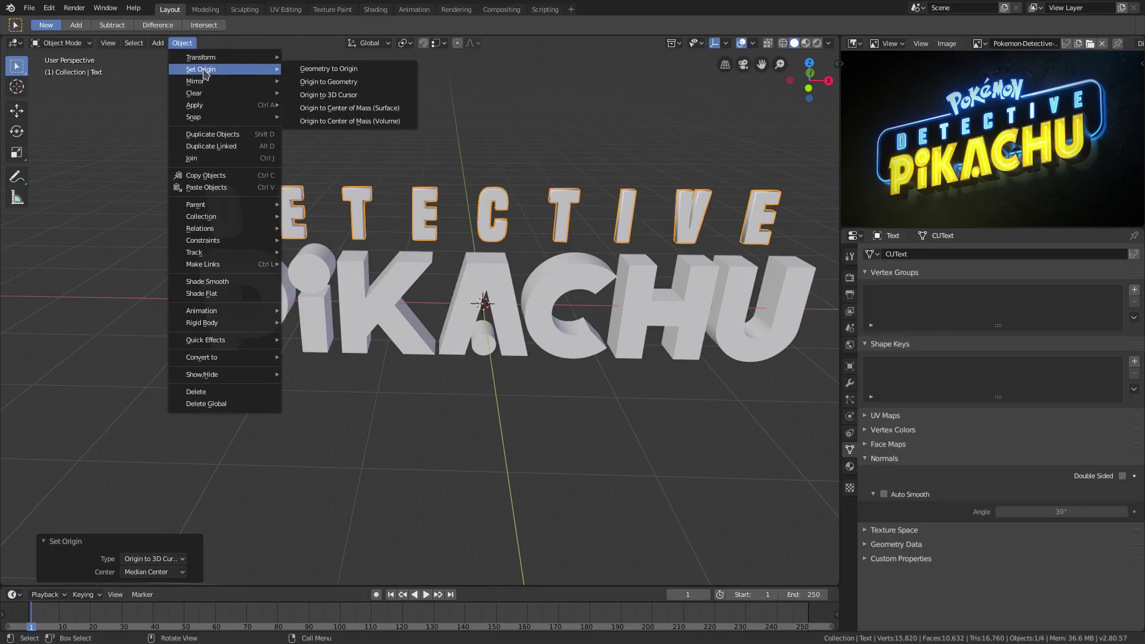
{"action": "left_click", "coordinate": [406, 115]}
{"action": "key", "text": "r"}
{"action": "key", "text": "r"}
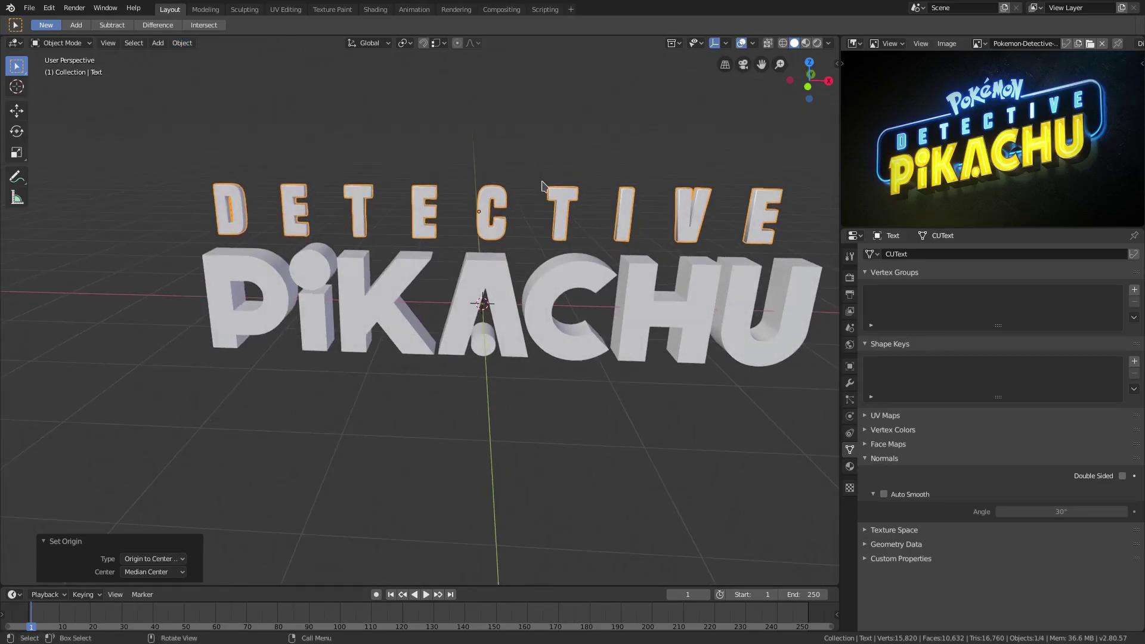
{"action": "left_click", "coordinate": [553, 261]}
In camera view, set the DETECTIVE mesh's X and Z location to 0 m.
{"action": "key", "text": "KP_0"}
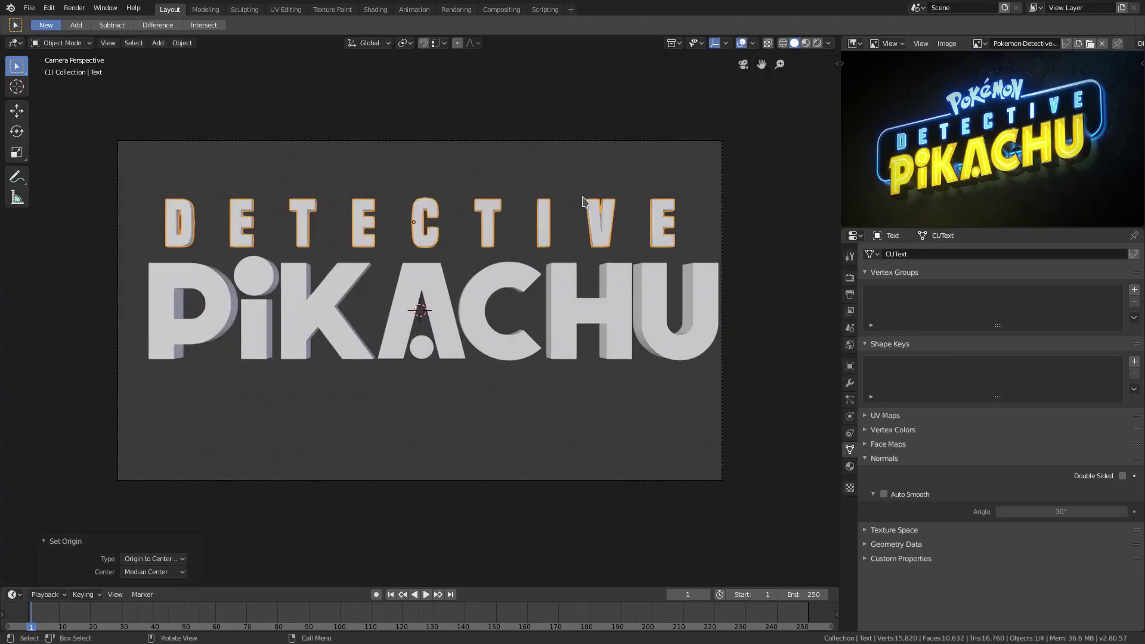
{"action": "left_click", "coordinate": [839, 64]}
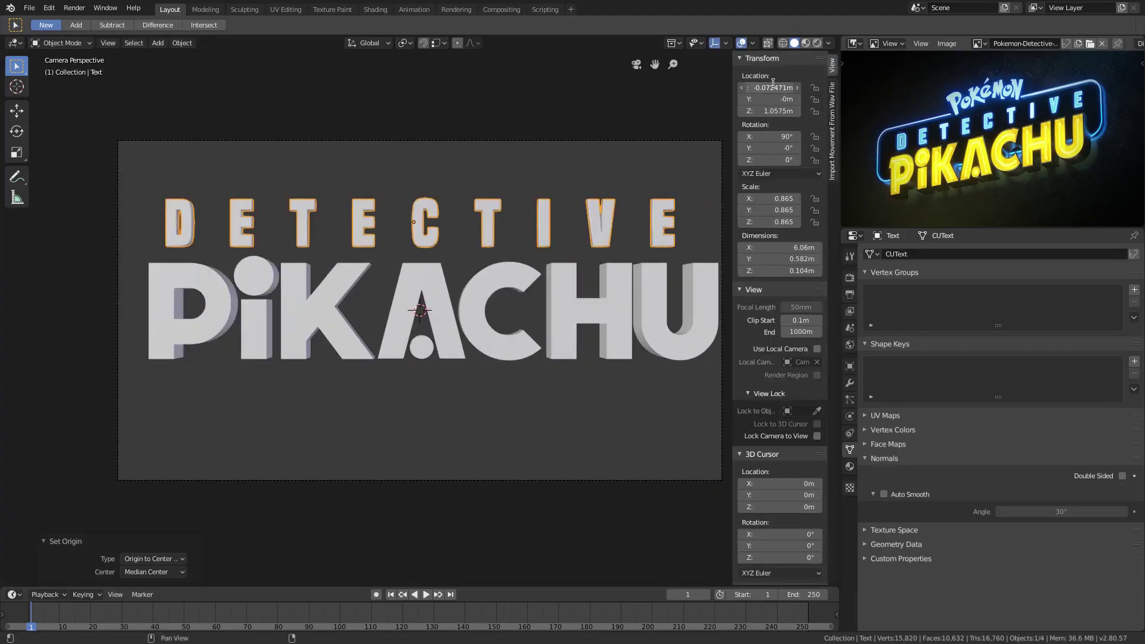
{"action": "type", "text": "0"}
{"action": "key", "text": "Return"}
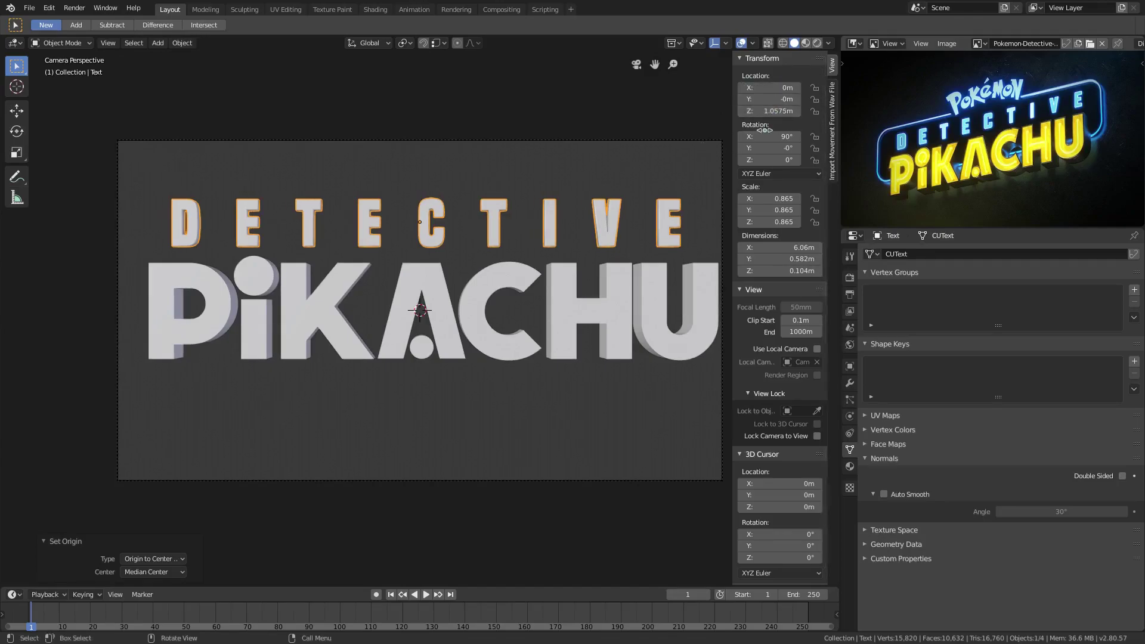
{"action": "type", "text": "0"}
{"action": "key", "text": "Return"}
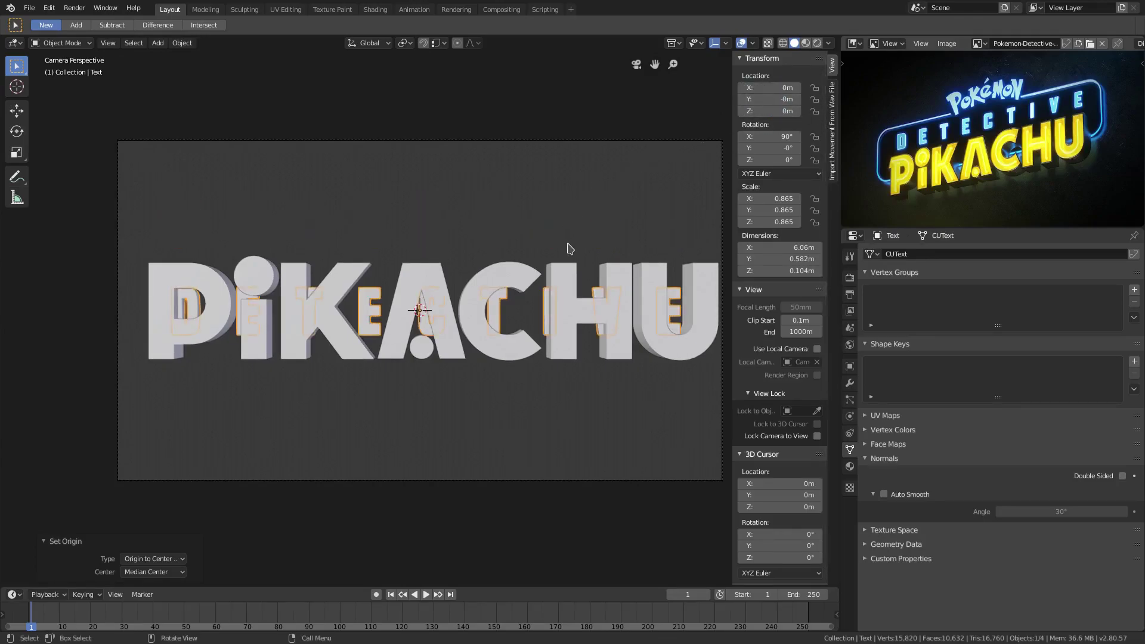
Raise the DETECTIVE mesh 1.01 m along the Z axis so it sits above PiKACHU, and hide the transform sidebar.
{"action": "key", "text": "g"}
{"action": "key", "text": "z"}
{"action": "left_click", "coordinate": [614, 159]}
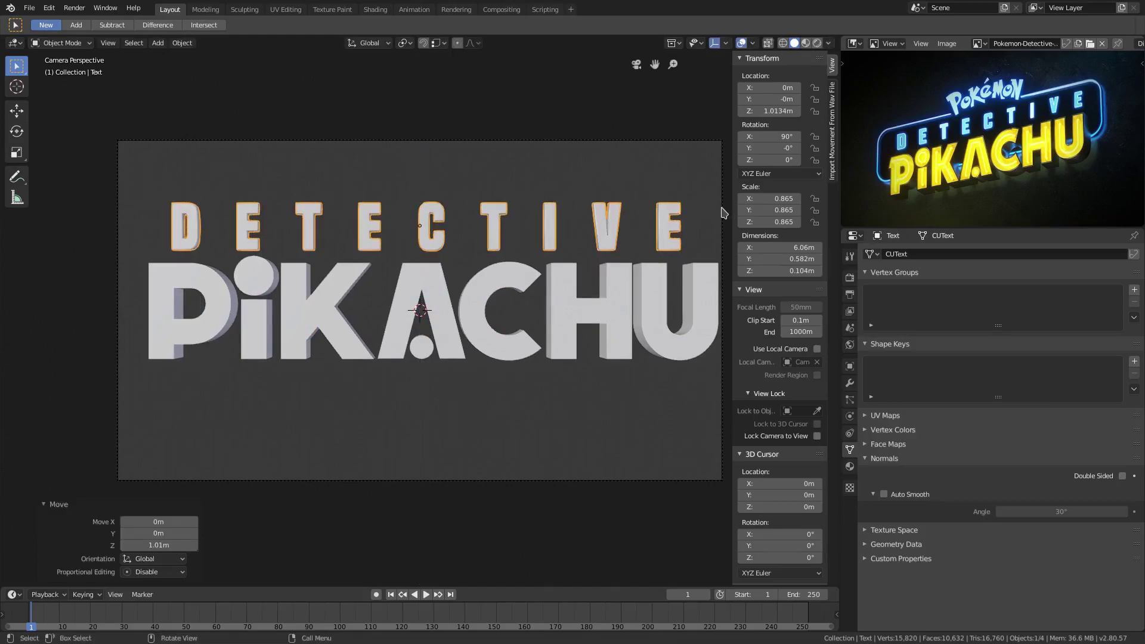
{"action": "left_click_drag", "start_coordinate": [733, 205], "coordinate": [965, 246]}
Select the PiKACHU lettering and duplicate it in place.
{"action": "middle_click_drag", "start_coordinate": [636, 250], "coordinate": [570, 234]}
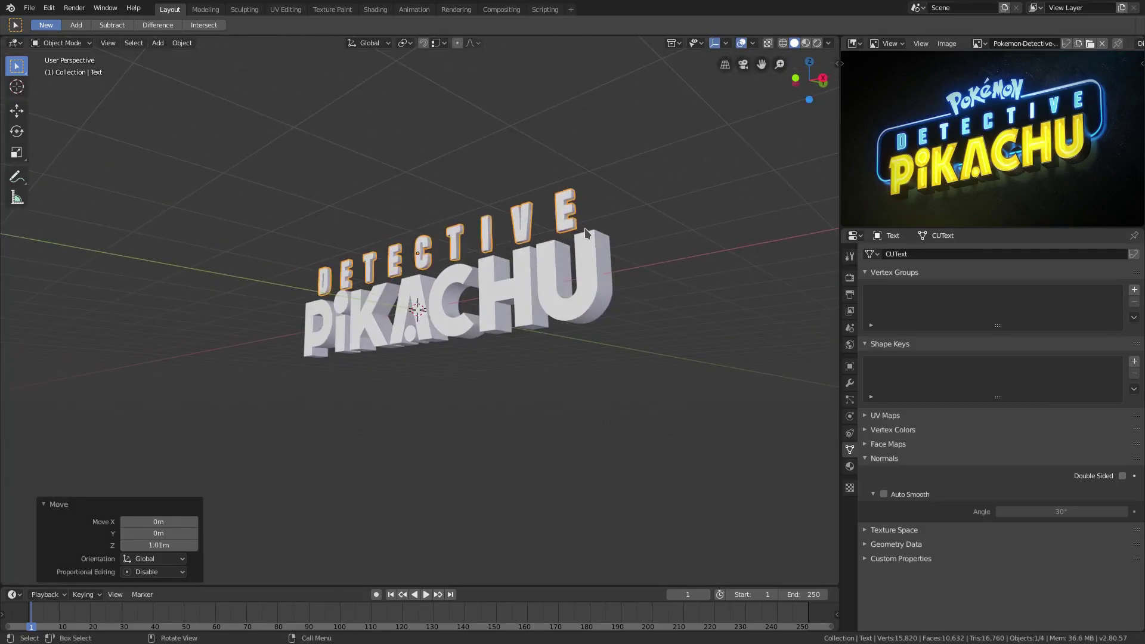
{"action": "scroll", "coordinate": [1074, 125], "scroll_direction": "up", "scroll_amount": 2}
{"action": "scroll", "coordinate": [1074, 125], "scroll_direction": "down", "scroll_amount": 1}
{"action": "middle_click_drag", "start_coordinate": [657, 285], "coordinate": [626, 279]}
{"action": "left_click", "coordinate": [538, 259]}
{"action": "middle_click_drag", "start_coordinate": [539, 260], "coordinate": [559, 267]}
{"action": "key", "text": "shift+d"}
{"action": "key", "text": "Escape"}
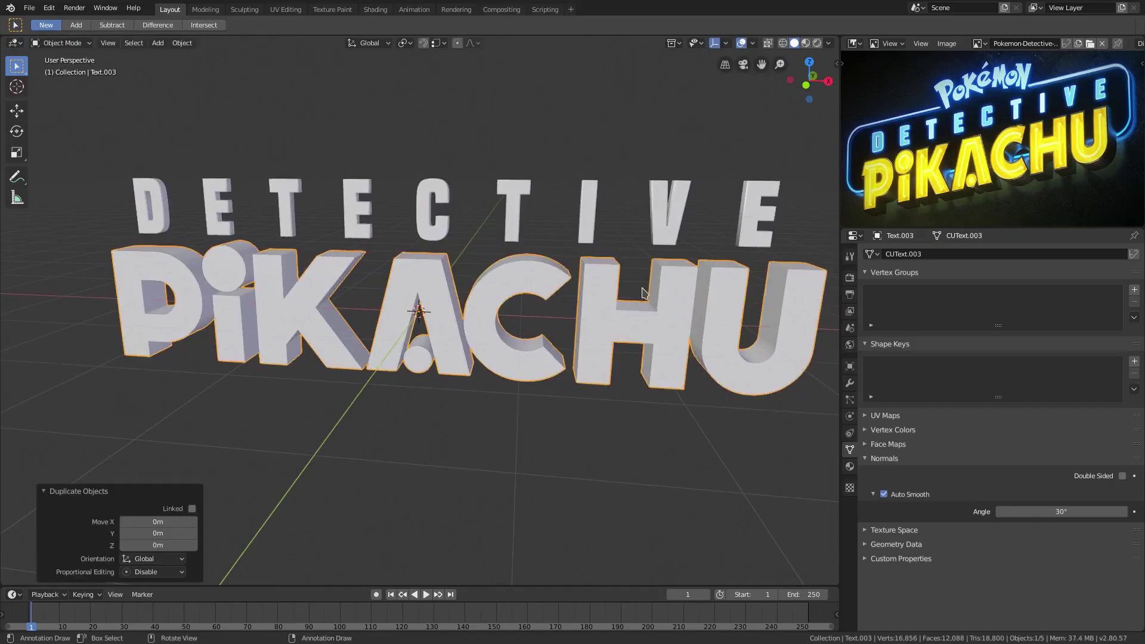
Try scaling the PiKACHU copy uniformly by 1.016 and undo it.
{"action": "key", "text": "s"}
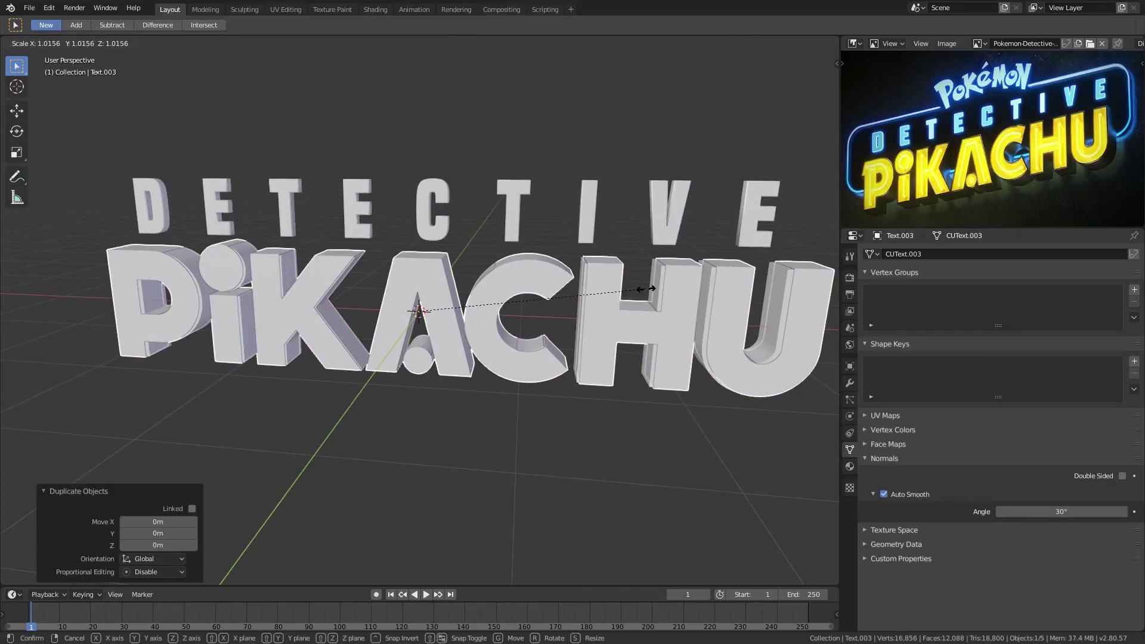
{"action": "left_click", "coordinate": [647, 289]}
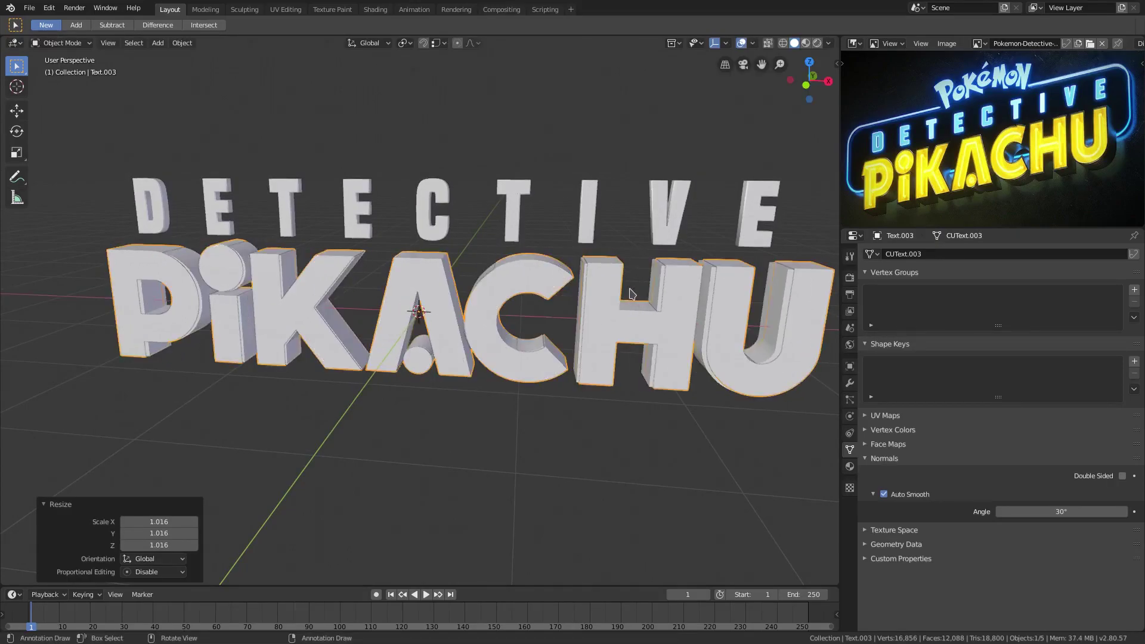
{"action": "key", "text": "ctrl+z"}
Try scaling the PiKACHU copy along the Y axis only, and delete the copy.
{"action": "middle_click_drag", "start_coordinate": [638, 294], "coordinate": [592, 302]}
{"action": "key", "text": "s"}
{"action": "key", "text": "y"}
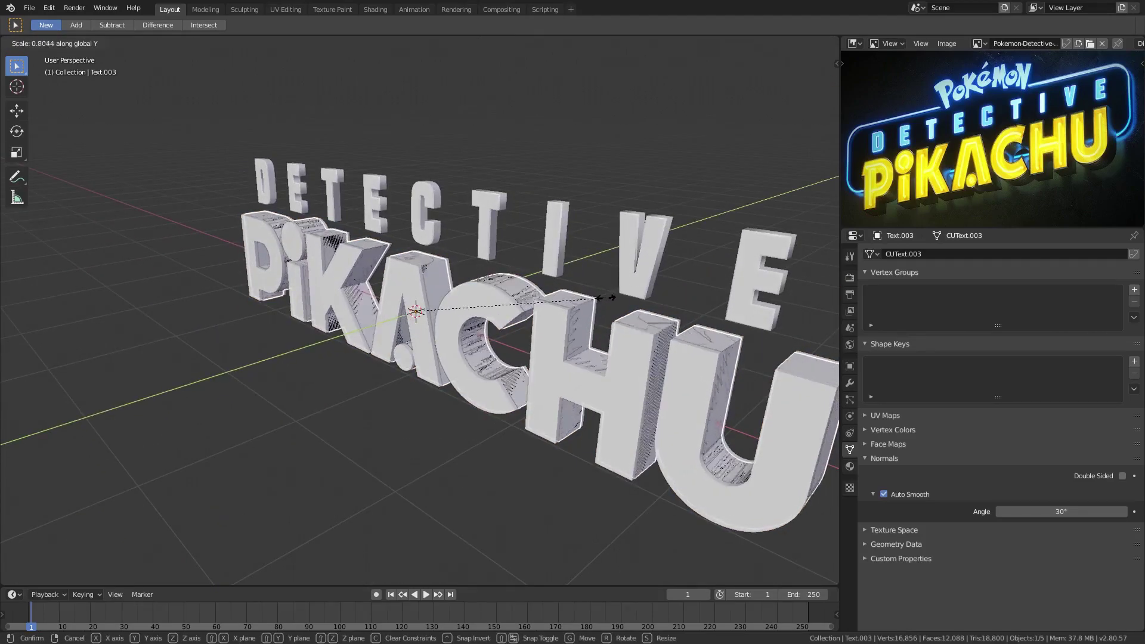
{"action": "left_click", "coordinate": [619, 296]}
{"action": "middle_click_drag", "start_coordinate": [618, 296], "coordinate": [481, 278]}
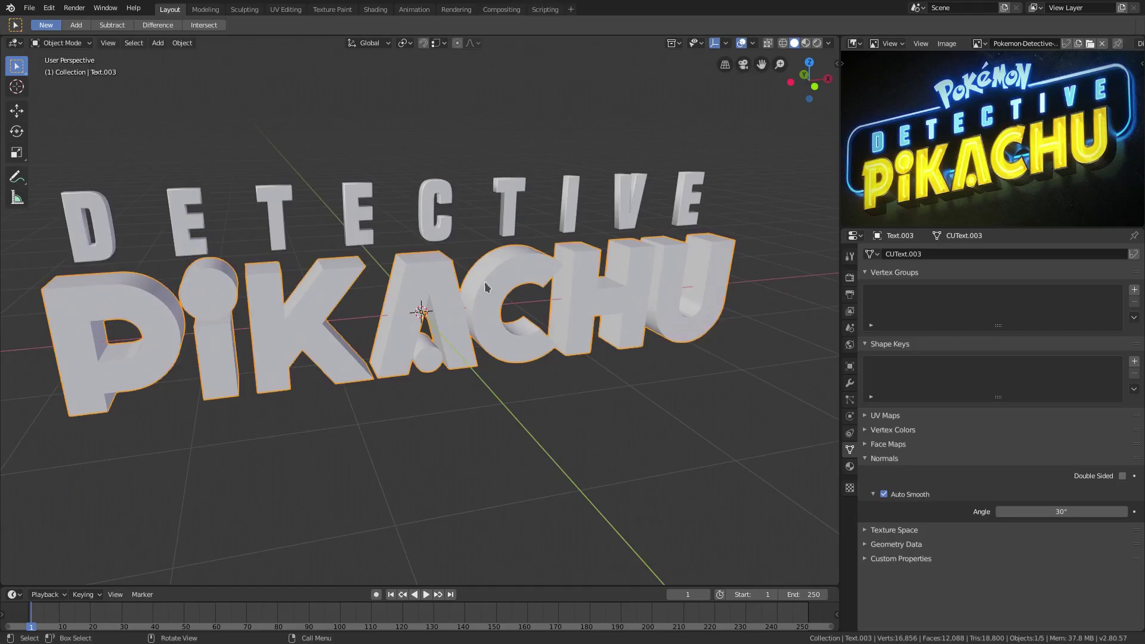
{"action": "key", "text": "g"}
{"action": "right_click", "coordinate": [450, 265]}
{"action": "key", "text": "Delete"}
Duplicate the PiKACHU lettering in place again and scale the copy to 0.955 along the Y axis.
{"action": "left_click", "coordinate": [503, 257]}
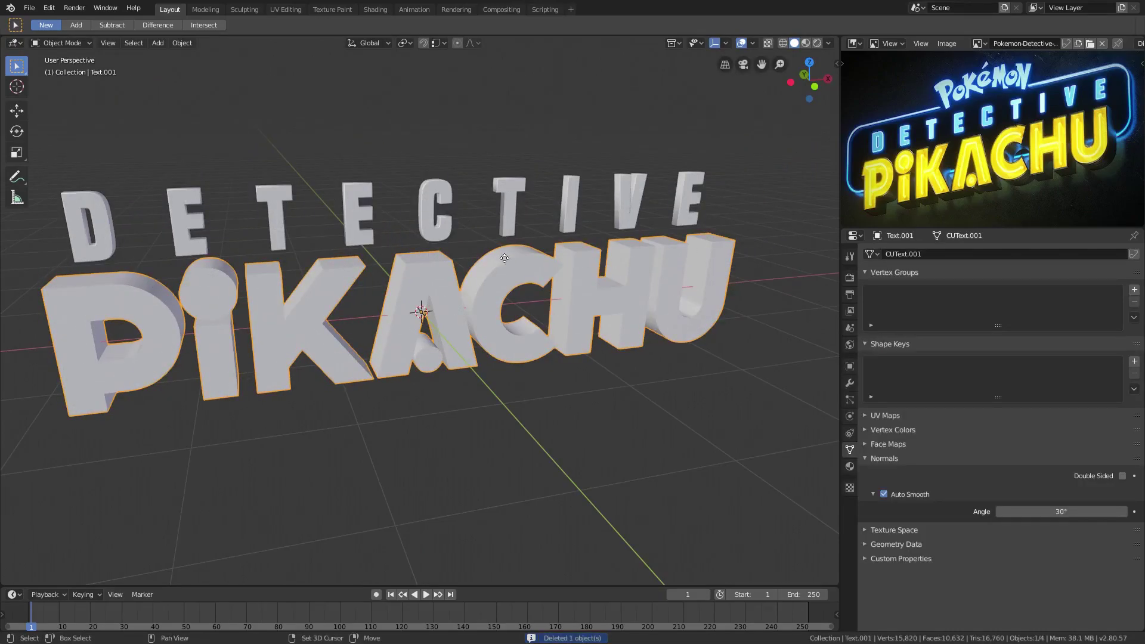
{"action": "key", "text": "shift+d"}
{"action": "right_click", "coordinate": [614, 90]}
{"action": "middle_click_drag", "start_coordinate": [439, 253], "coordinate": [522, 271]}
{"action": "key", "text": "s"}
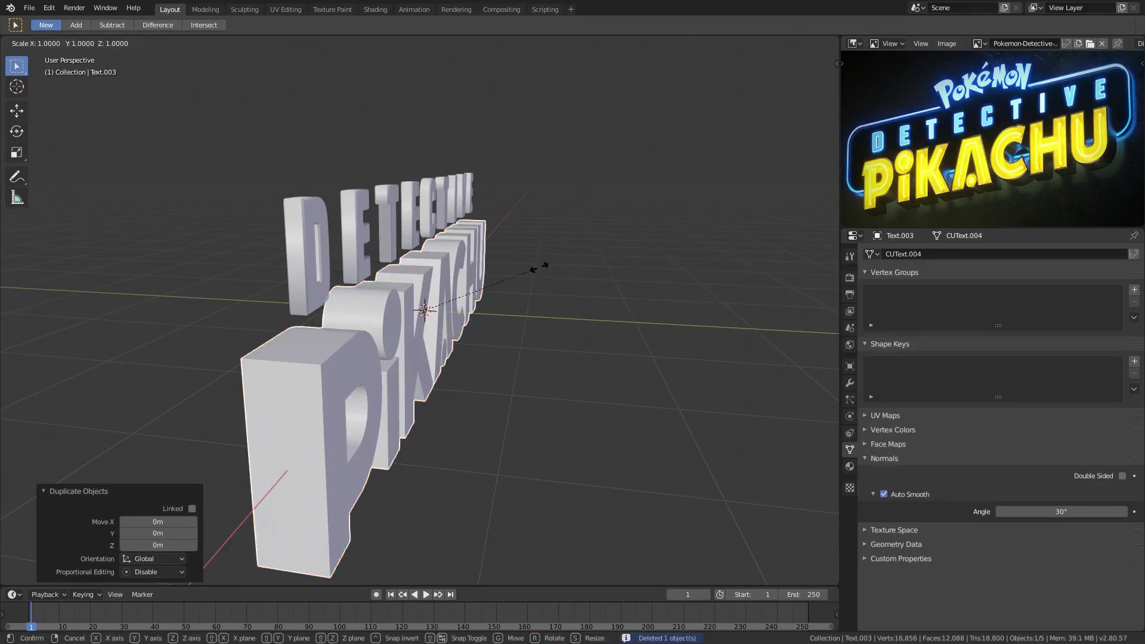
{"action": "key", "text": "y"}
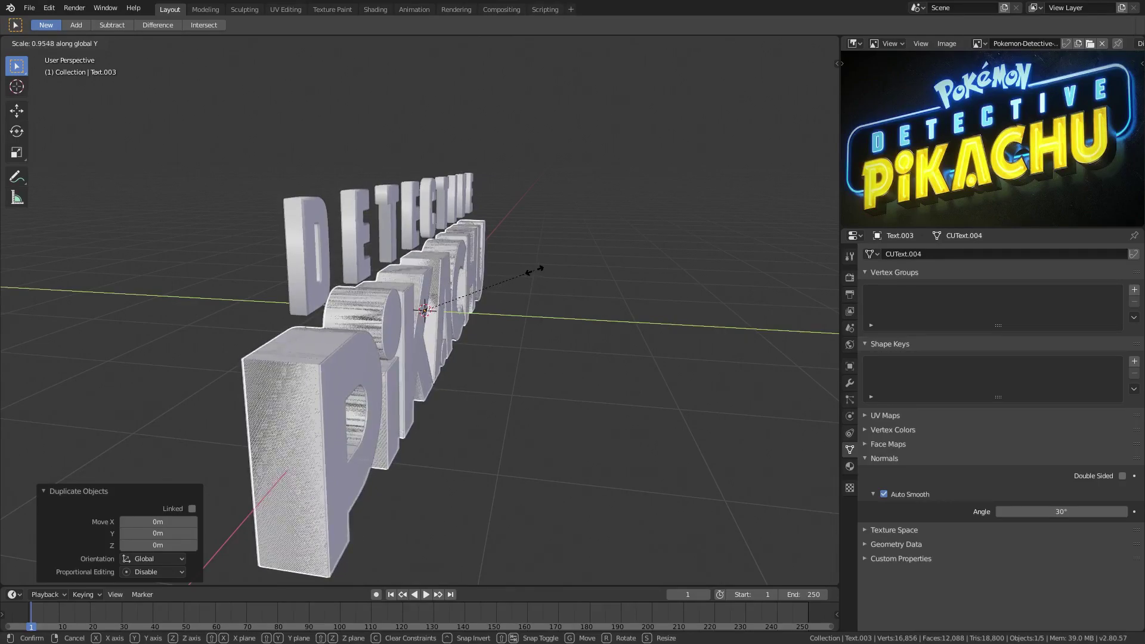
{"action": "left_click", "coordinate": [534, 273]}
Scale the PiKACHU copy along the Y axis by a further 0.997.
{"action": "middle_click_drag", "start_coordinate": [534, 273], "coordinate": [469, 329]}
{"action": "key", "text": "s"}
{"action": "key", "text": "y"}
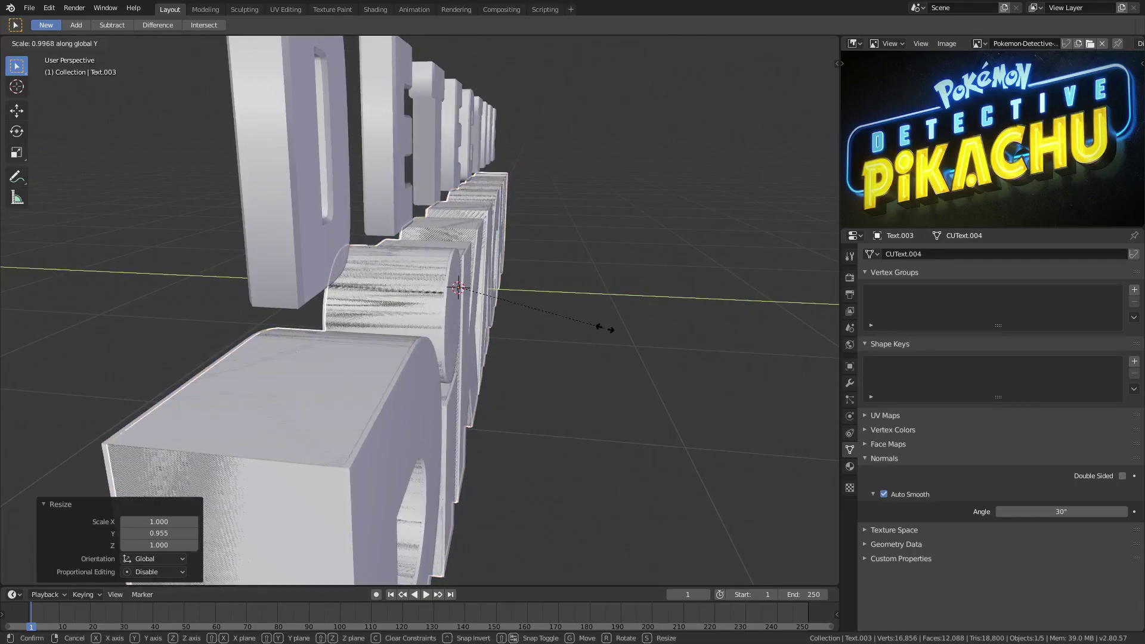
{"action": "left_click", "coordinate": [605, 328]}
{"action": "middle_click_drag", "start_coordinate": [603, 330], "coordinate": [449, 324]}
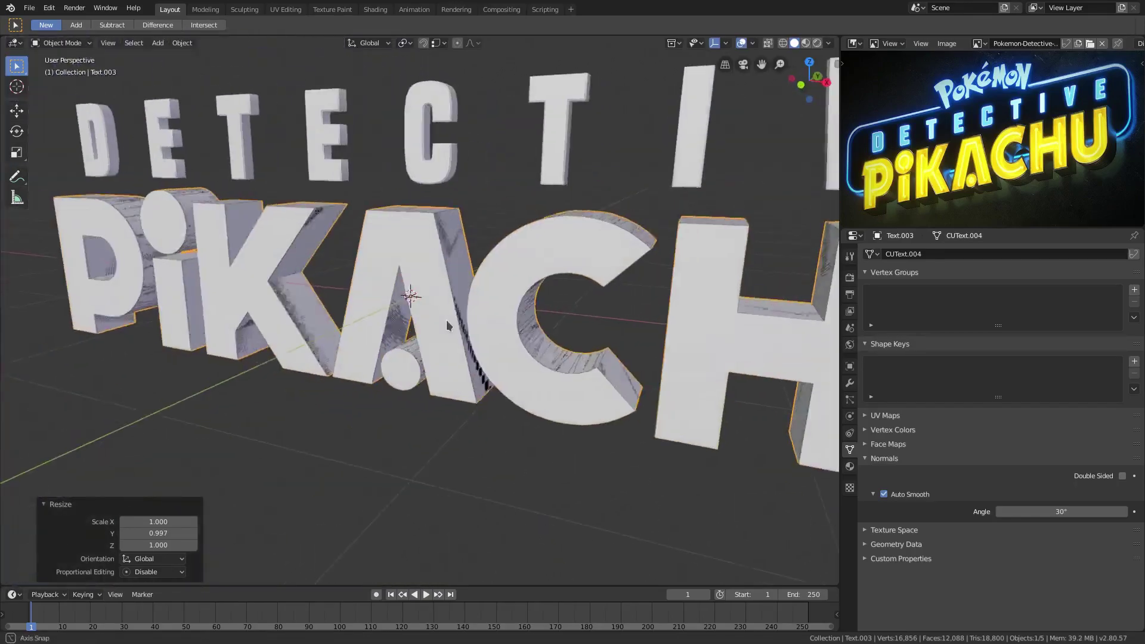
Try a slight uniform scaling of the PiKACHU copy, inspect its edges and undo the scaling.
{"action": "key", "text": "s"}
{"action": "left_click", "coordinate": [662, 319]}
{"action": "middle_click_drag", "start_coordinate": [616, 299], "coordinate": [520, 228]}
{"action": "scroll", "coordinate": [417, 251], "scroll_direction": "up", "scroll_amount": 1}
{"action": "middle_click_drag", "start_coordinate": [310, 263], "coordinate": [429, 232]}
{"action": "key", "text": "ctrl+z"}
Delete the overlapping PiKACHU copy and select the original PiKACHU lettering.
{"action": "scroll", "coordinate": [350, 293], "scroll_direction": "down", "scroll_amount": 3}
{"action": "scroll", "coordinate": [426, 274], "scroll_direction": "up", "scroll_amount": 3}
{"action": "scroll", "coordinate": [451, 242], "scroll_direction": "down", "scroll_amount": 3}
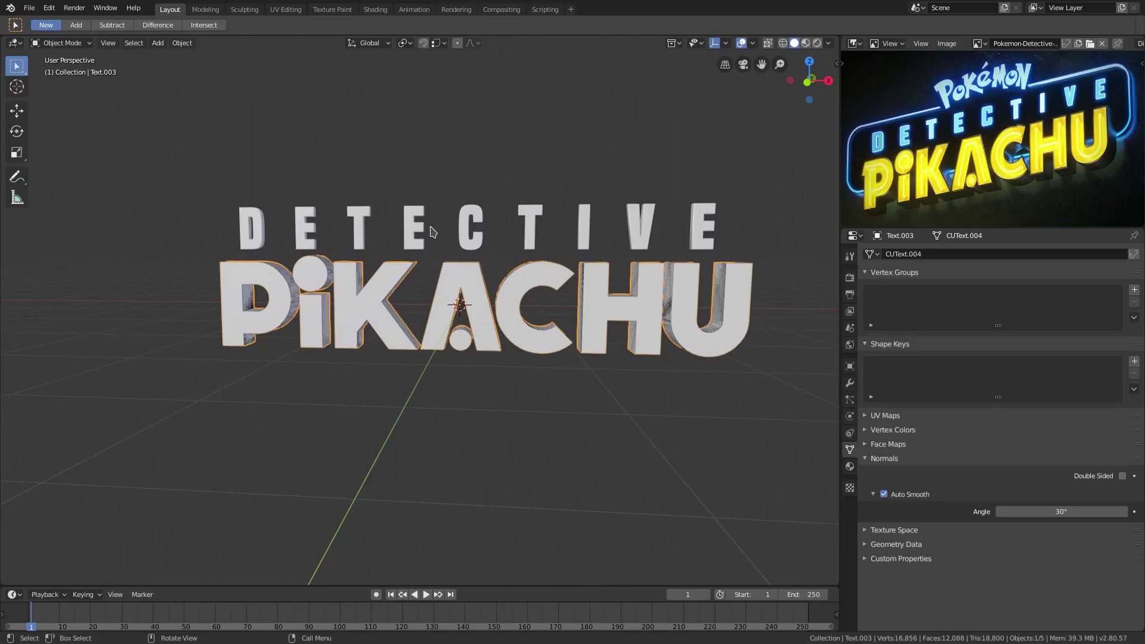
{"action": "key", "text": "Delete"}
{"action": "middle_click_drag", "start_coordinate": [434, 358], "coordinate": [436, 337]}
{"action": "left_click", "coordinate": [435, 335]}
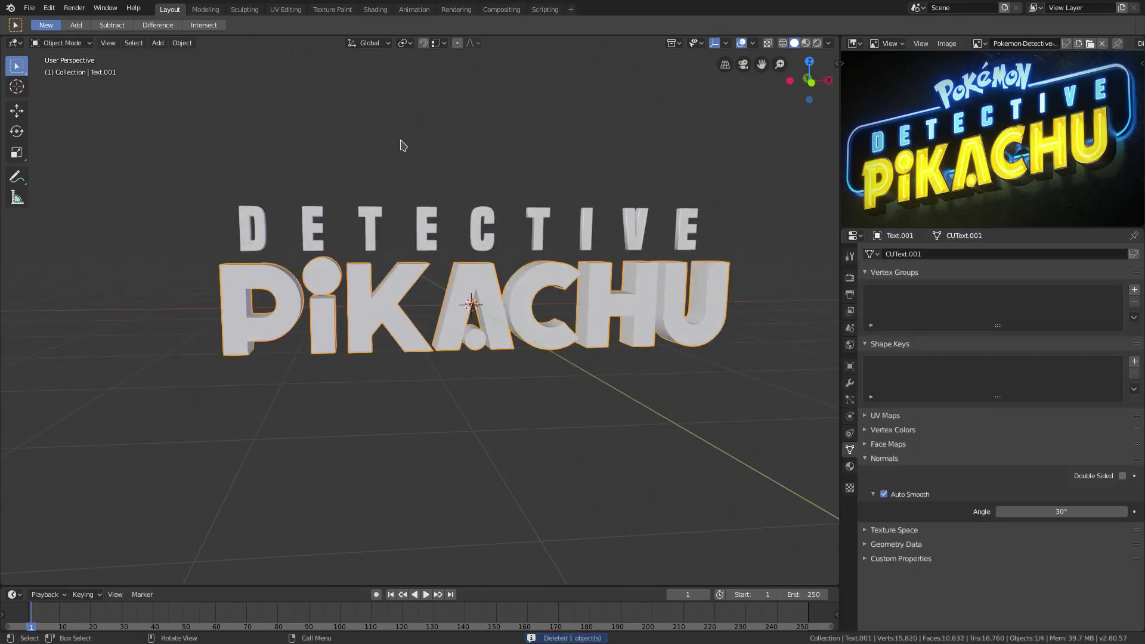
{"action": "scroll", "coordinate": [588, 269], "scroll_direction": "down", "scroll_amount": 4}
{"action": "middle_click_drag", "start_coordinate": [588, 270], "coordinate": [307, 294], "text": "shift"}
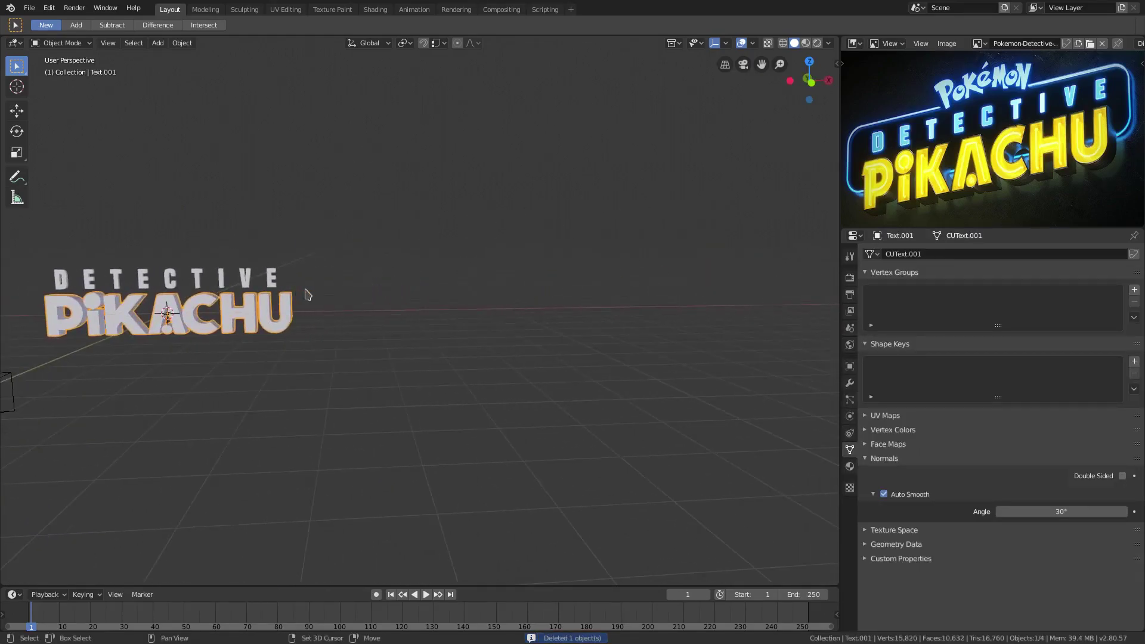
{"action": "key", "text": "g"}
{"action": "key", "text": "x"}
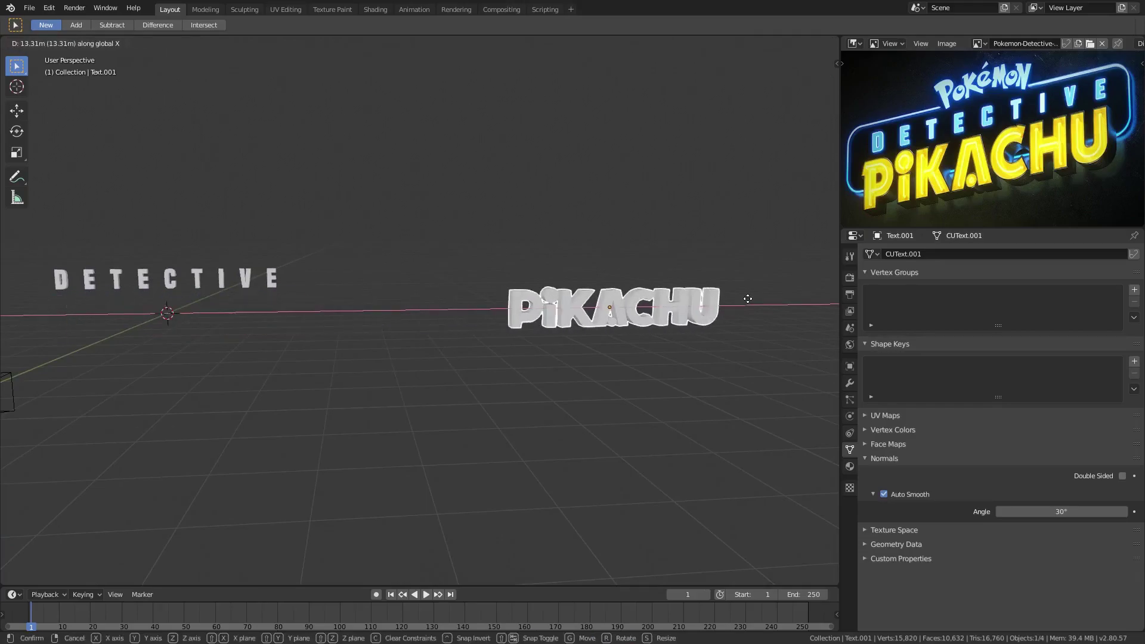
{"action": "right_click", "coordinate": [748, 299]}
Move the PiKACHU lettering straight up along the Z axis, well above DETECTIVE.
{"action": "key", "text": "g"}
{"action": "key", "text": "z"}
{"action": "left_click", "coordinate": [754, 96]}
{"action": "middle_click_drag", "start_coordinate": [138, 130], "coordinate": [445, 260], "text": "shift"}
{"action": "scroll", "coordinate": [431, 298], "scroll_direction": "up", "scroll_amount": 5}
Open the PiKACHU mesh for editing in front view, turn on X-ray display and check the letters' vertices.
{"action": "key", "text": "Tab"}
{"action": "key", "text": "a"}
{"action": "scroll", "coordinate": [410, 263], "scroll_direction": "down", "scroll_amount": 1}
{"action": "key", "text": "KP_1"}
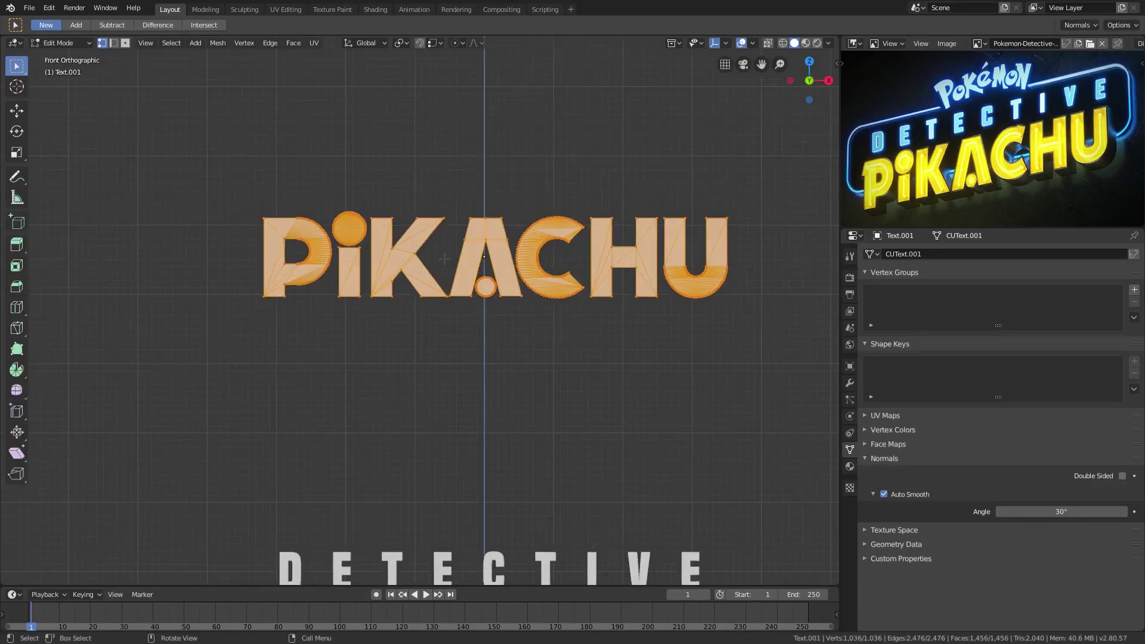
{"action": "scroll", "coordinate": [445, 259], "scroll_direction": "up", "scroll_amount": 2}
{"action": "middle_click_drag", "start_coordinate": [346, 230], "coordinate": [324, 236], "text": "shift"}
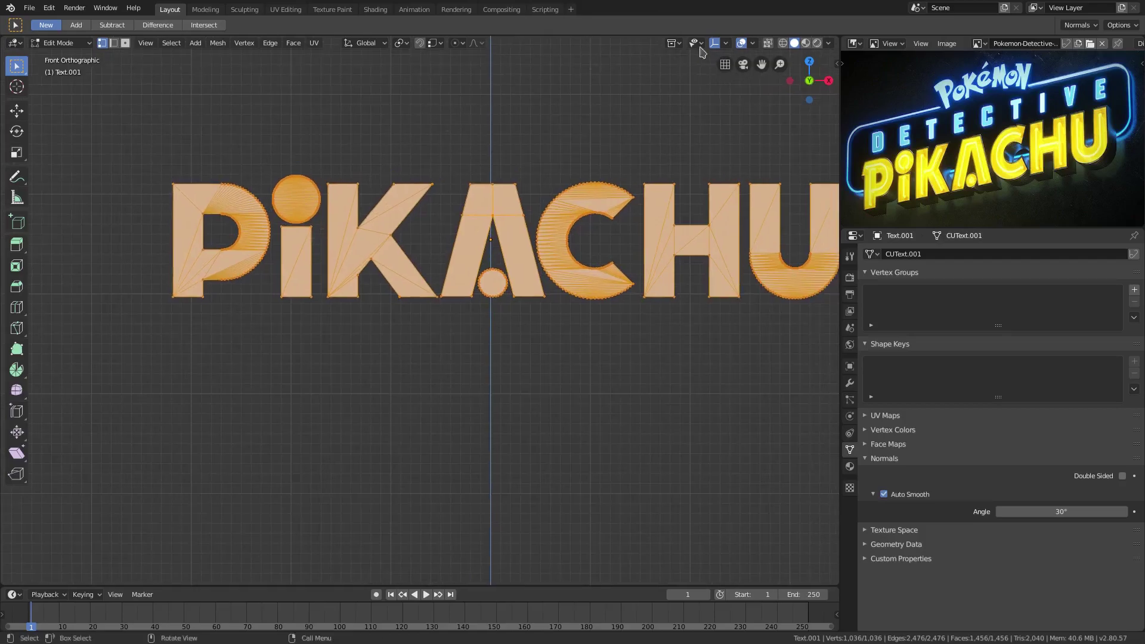
{"action": "left_click", "coordinate": [767, 44]}
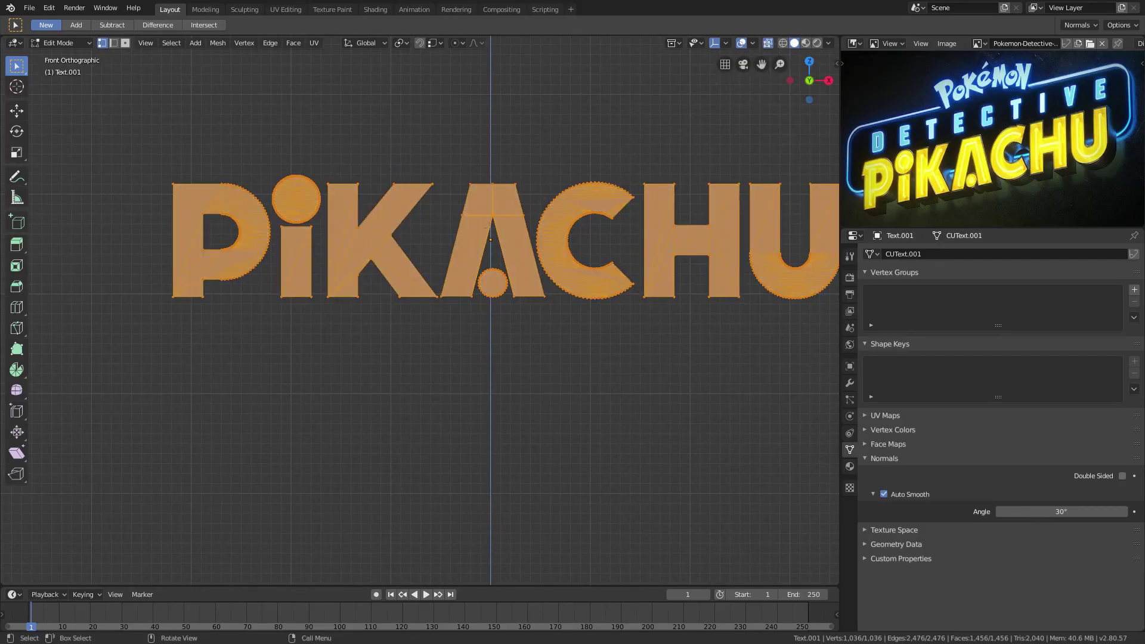
{"action": "left_click", "coordinate": [302, 202]}
{"action": "scroll", "coordinate": [387, 218], "scroll_direction": "down", "scroll_amount": 1}
{"action": "middle_click_drag", "start_coordinate": [476, 230], "coordinate": [427, 230], "text": "shift"}
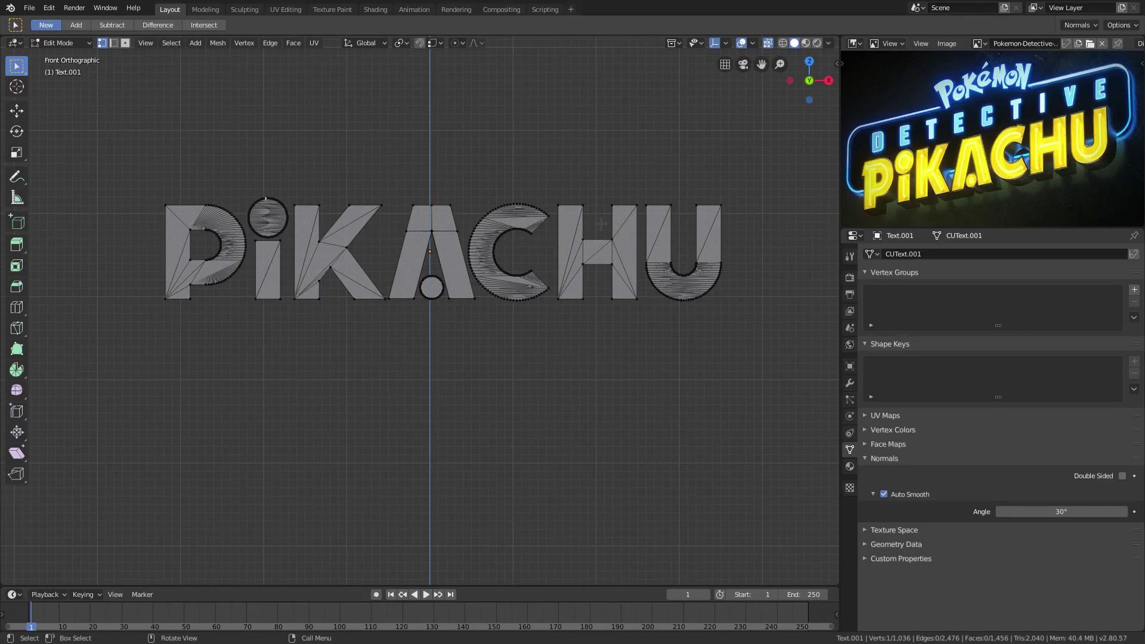
Return to object editing and duplicate the PiKACHU lettering 1.46 m upward along the Z axis.
{"action": "key", "text": "Tab"}
{"action": "scroll", "coordinate": [455, 292], "scroll_direction": "down", "scroll_amount": 3}
{"action": "middle_click_drag", "start_coordinate": [480, 263], "coordinate": [484, 305], "text": "shift"}
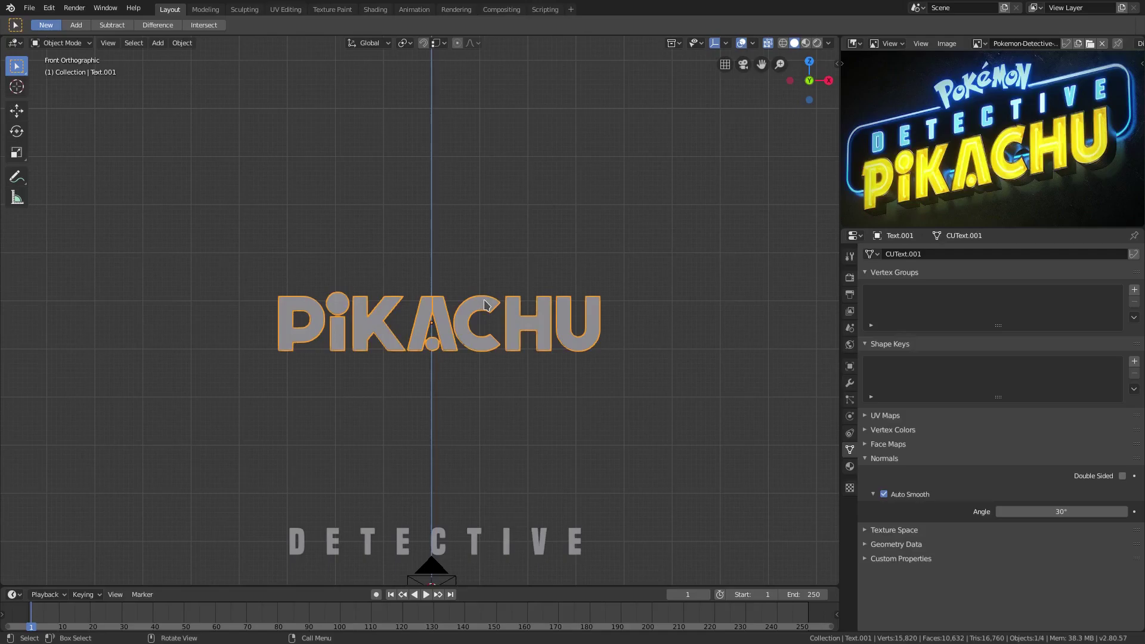
{"action": "key", "text": "shift+d"}
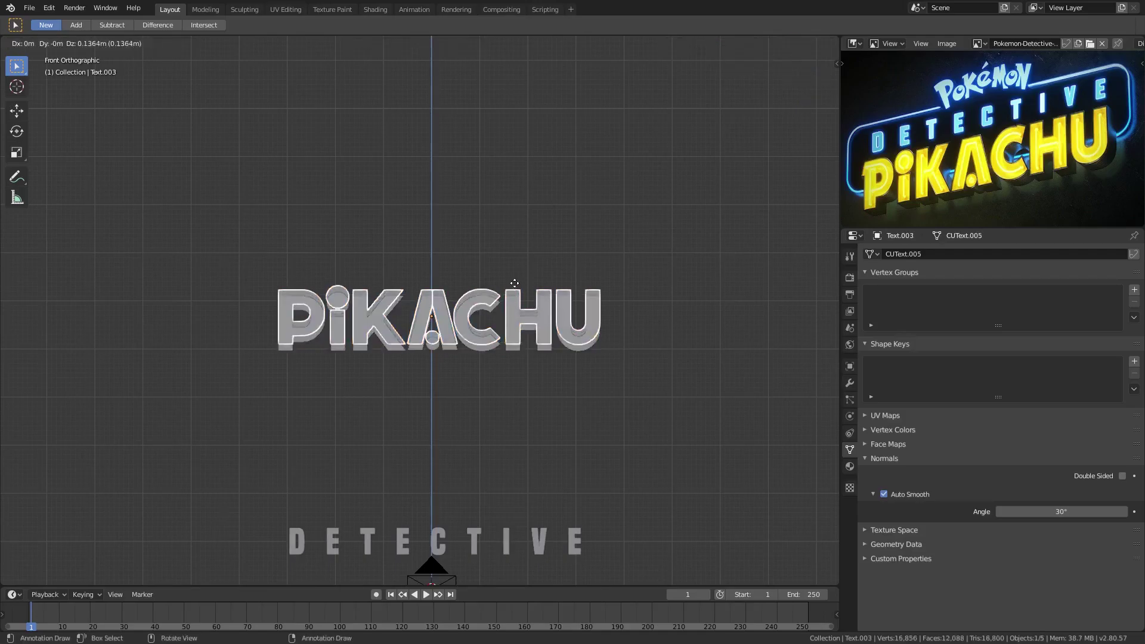
{"action": "key", "text": "z"}
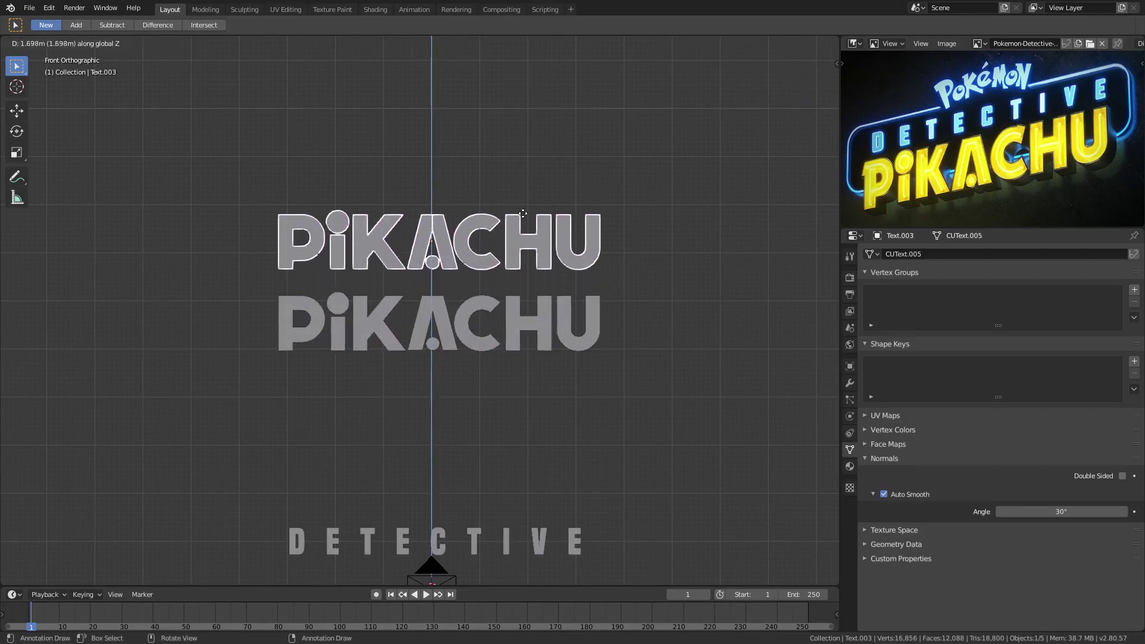
{"action": "left_click", "coordinate": [516, 237]}
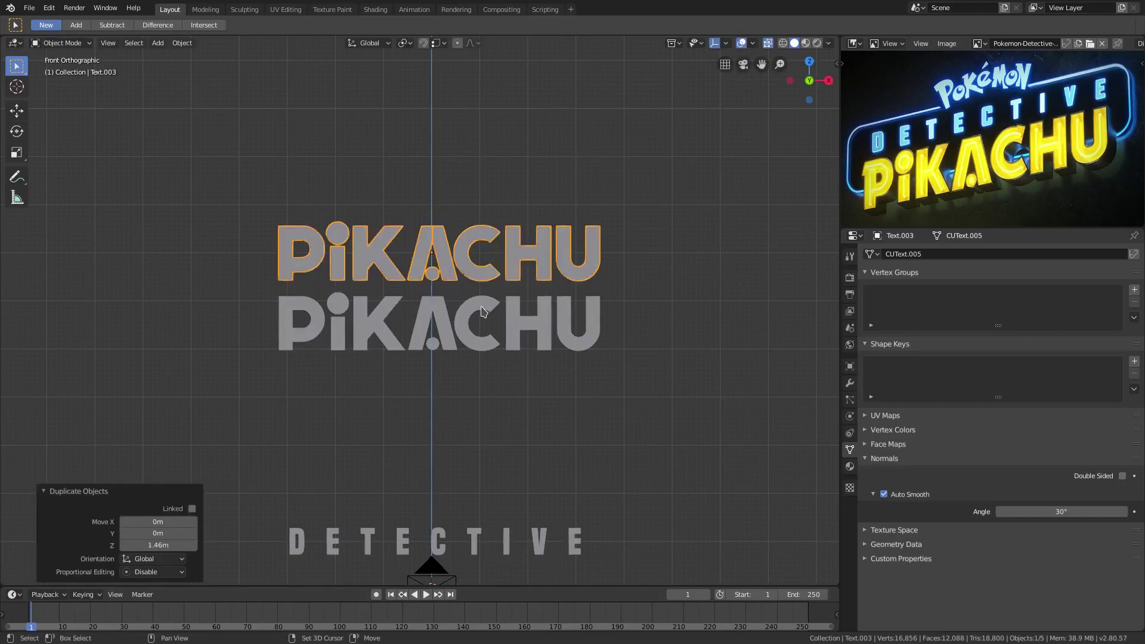
Select both PiKACHU letterings and duplicate them 2.8 m upward.
{"action": "left_click", "coordinate": [483, 312], "text": "shift"}
{"action": "key", "text": "shift+d"}
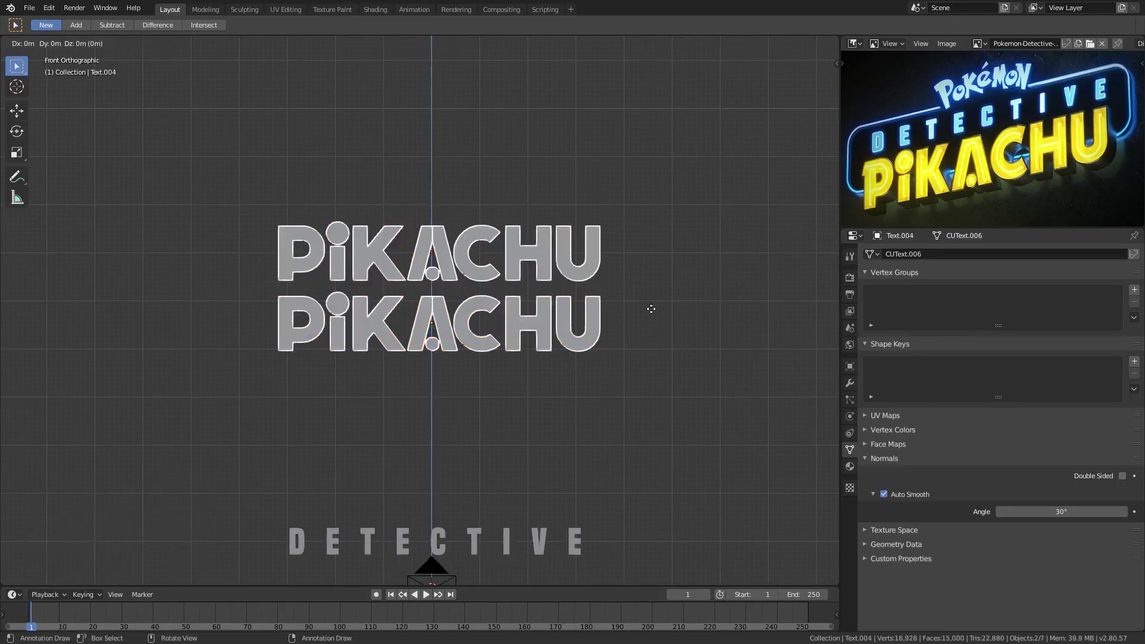
{"action": "left_click", "coordinate": [649, 180]}
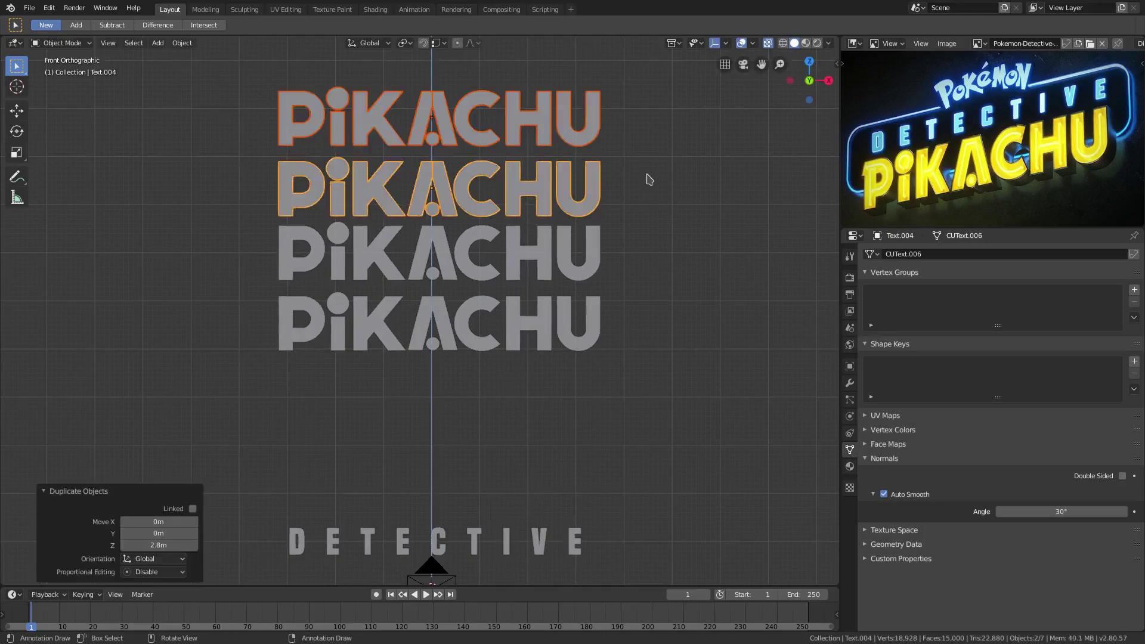
Duplicate the upper three PiKACHU letterings 4.12 m upward so there is one lettering per letter.
{"action": "left_click", "coordinate": [516, 248], "text": "shift"}
{"action": "middle_click_drag", "start_coordinate": [525, 192], "coordinate": [535, 263], "text": "shift"}
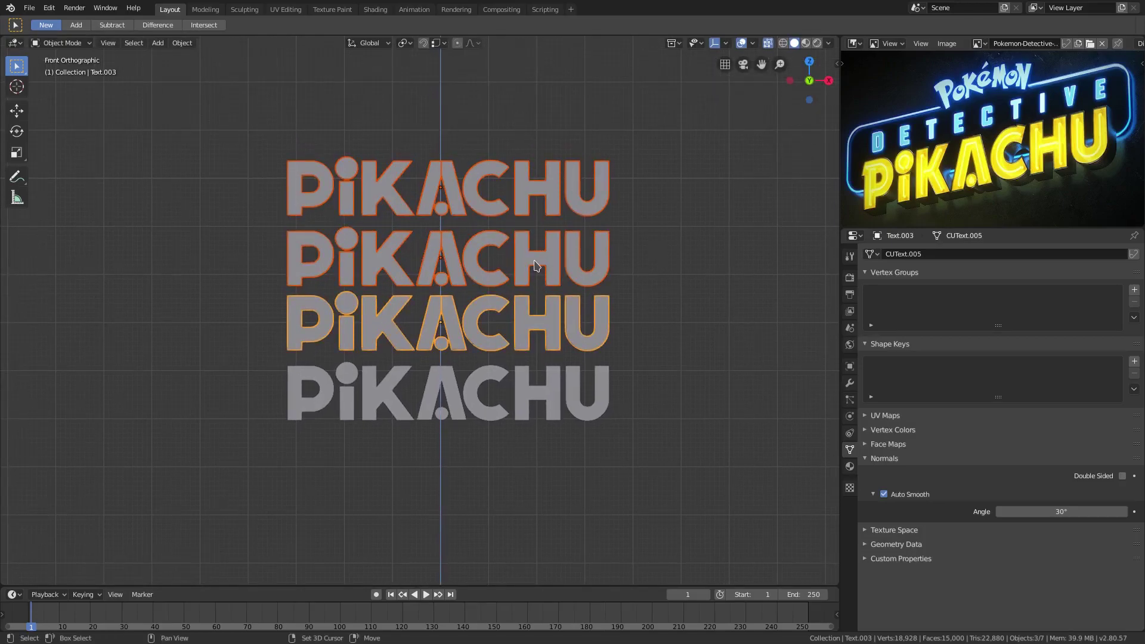
{"action": "key", "text": "shift+d"}
{"action": "left_click", "coordinate": [456, 184]}
{"action": "middle_click_drag", "start_coordinate": [456, 182], "coordinate": [465, 257], "text": "shift"}
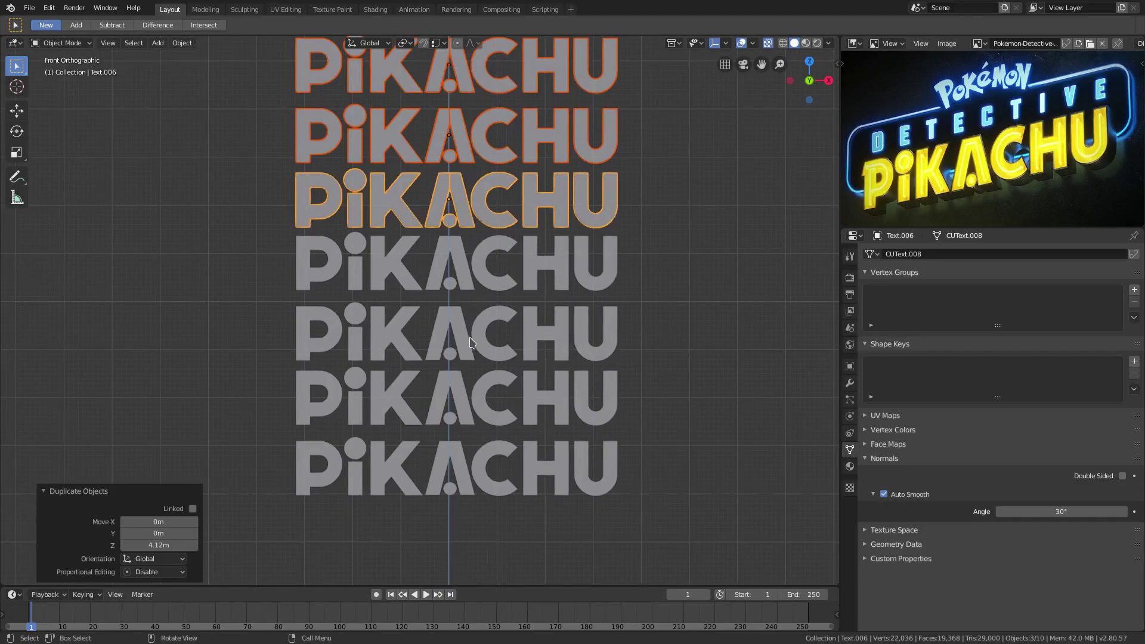
{"action": "scroll", "coordinate": [469, 113], "scroll_direction": "down", "scroll_amount": 1}
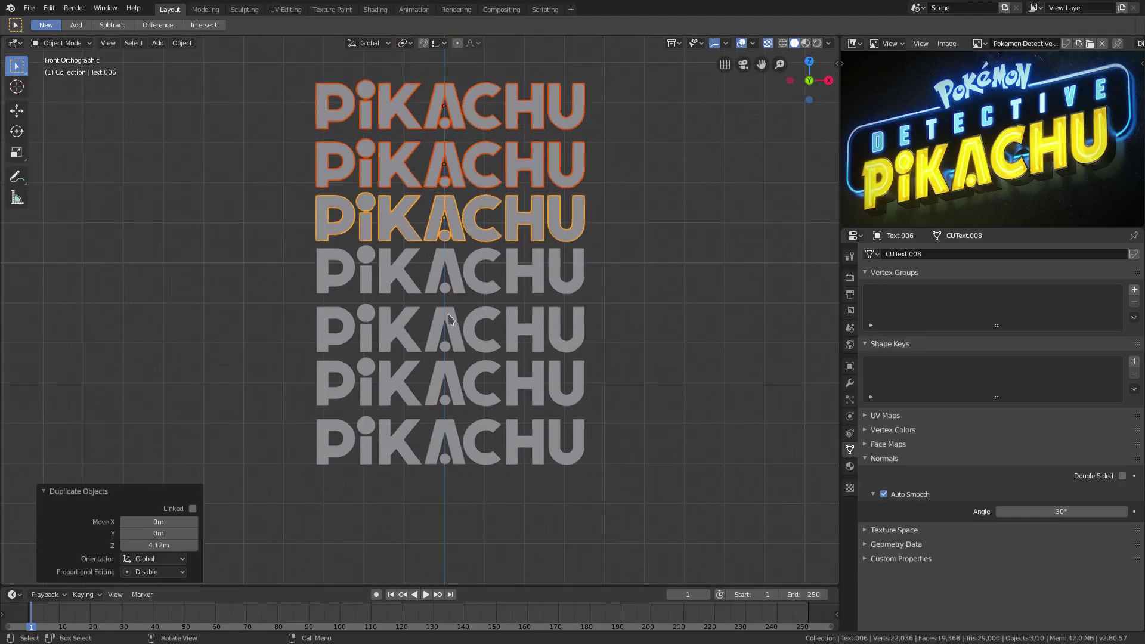
{"action": "scroll", "coordinate": [410, 159], "scroll_direction": "up", "scroll_amount": 2}
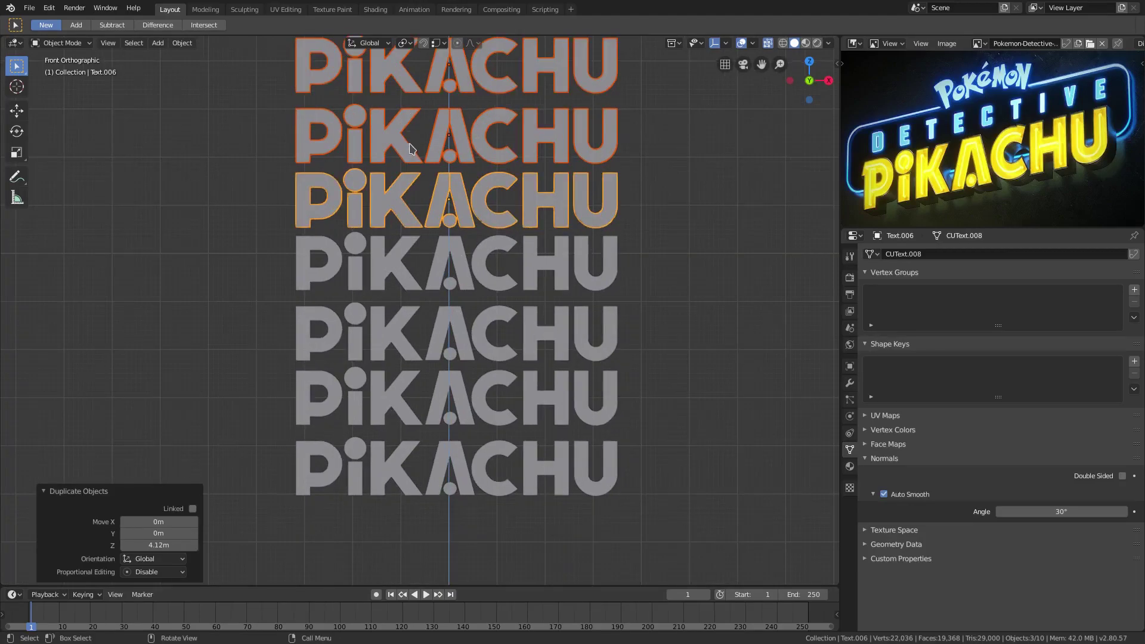
Select only the topmost PiKACHU copy and open its mesh for editing.
{"action": "key", "text": "Tab"}
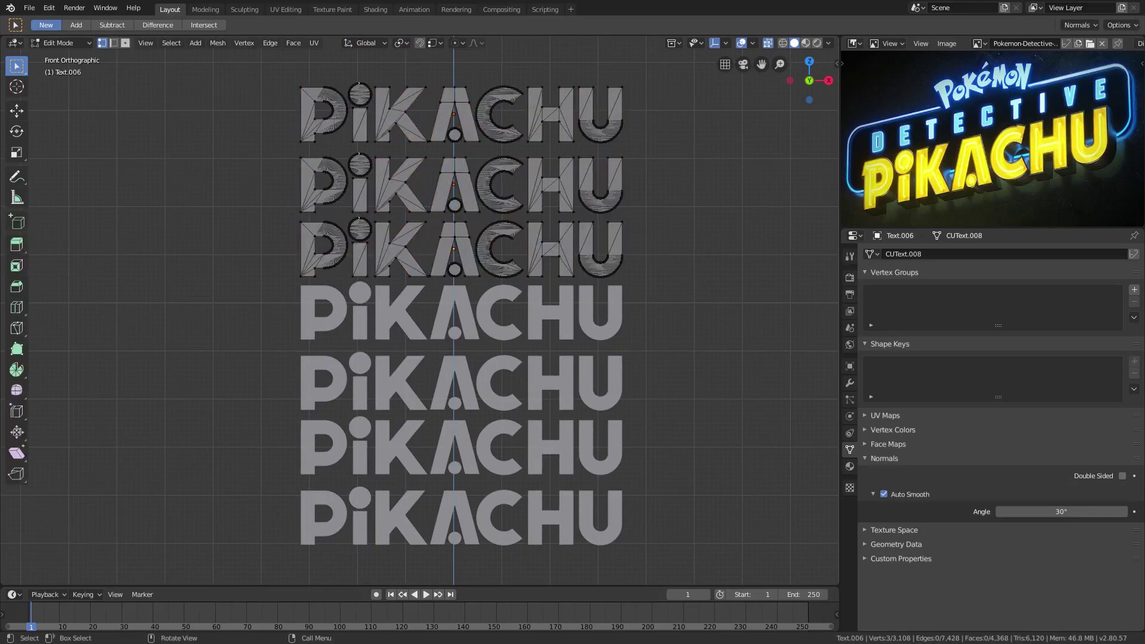
{"action": "key", "text": "Tab"}
{"action": "key", "text": "Tab"}
{"action": "left_click", "coordinate": [394, 113]}
{"action": "key", "text": "Tab"}
{"action": "left_click", "coordinate": [389, 107]}
{"action": "key", "text": "Tab"}
{"action": "scroll", "coordinate": [374, 88], "scroll_direction": "up", "scroll_amount": 1}
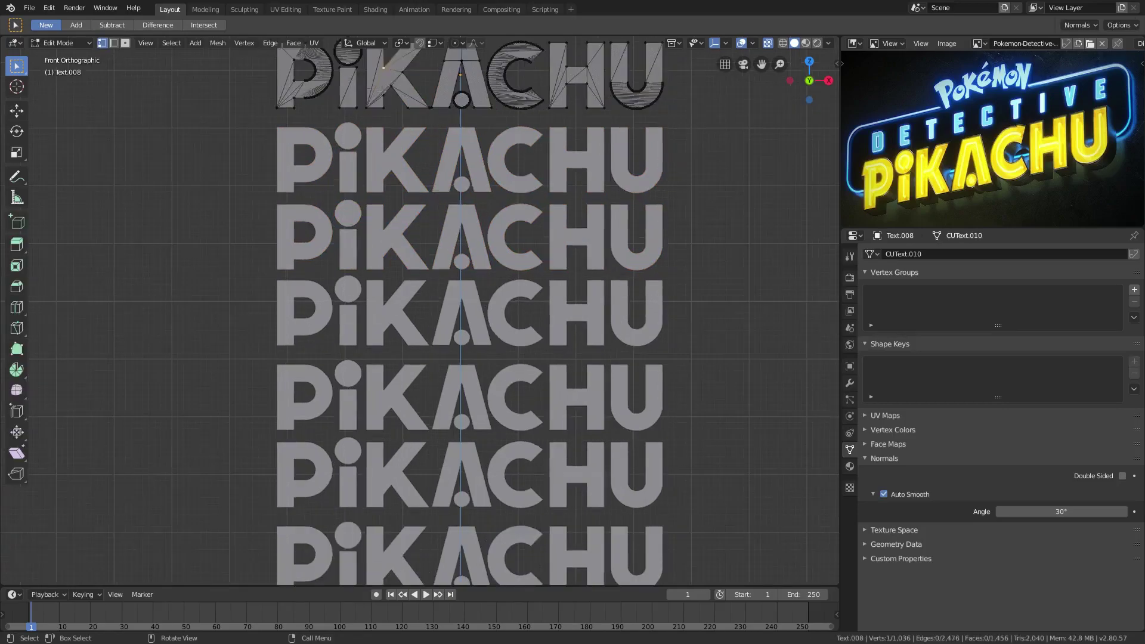
{"action": "middle_click_drag", "start_coordinate": [373, 88], "coordinate": [360, 187], "text": "shift"}
{"action": "scroll", "coordinate": [361, 182], "scroll_direction": "up", "scroll_amount": 1}
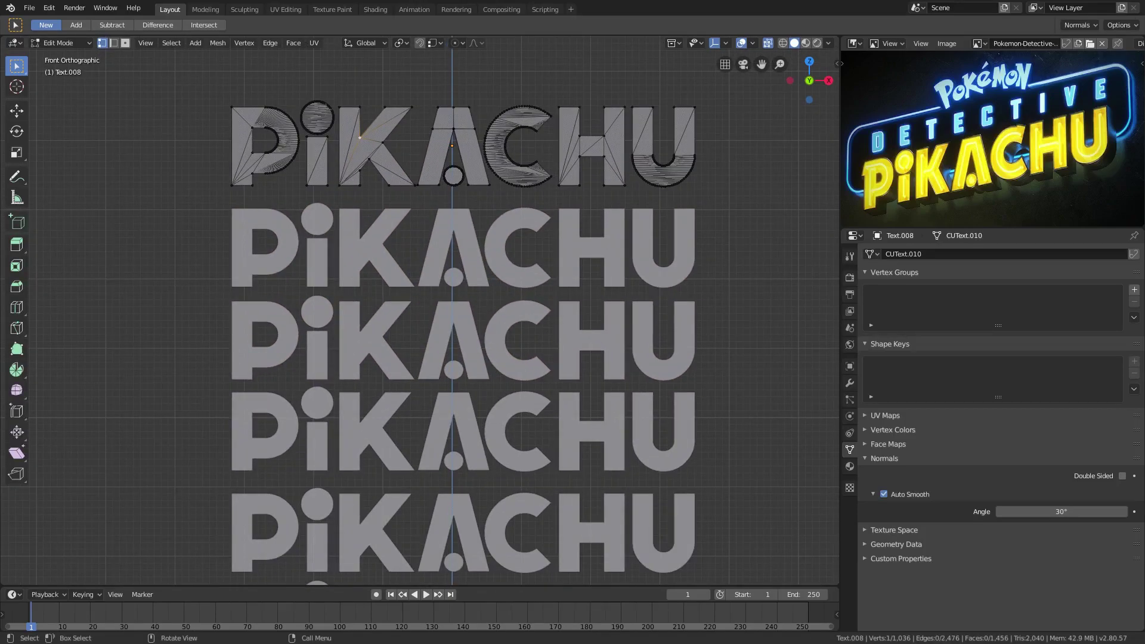
Box-select every letter except the P in the topmost copy and delete their vertices.
{"action": "key", "text": "b"}
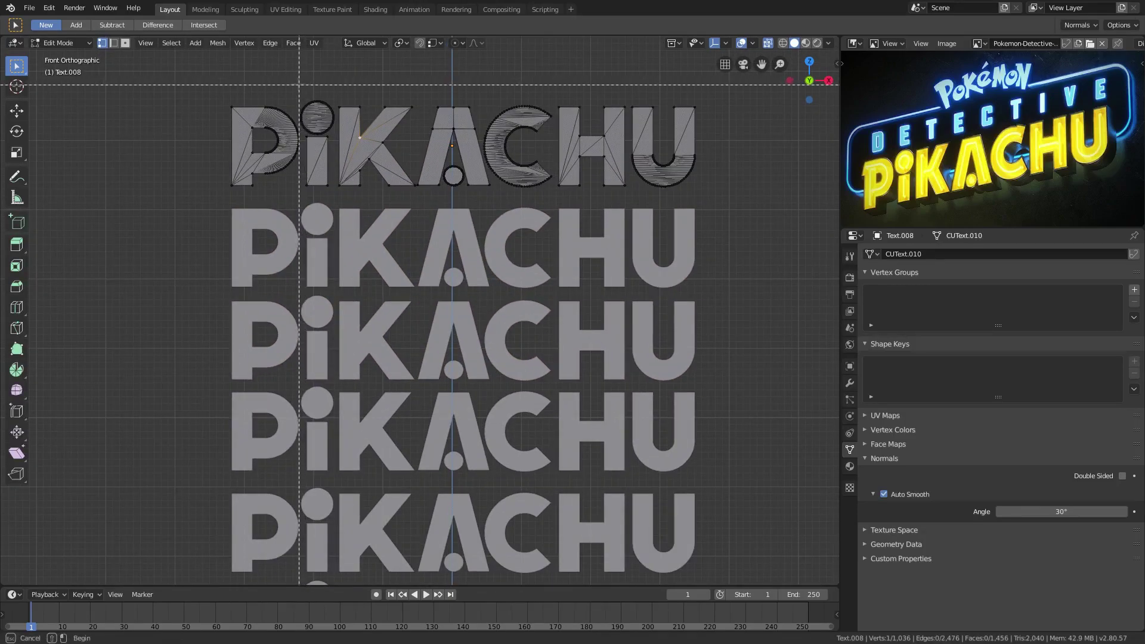
{"action": "left_click_drag", "start_coordinate": [300, 85], "coordinate": [741, 205]}
{"action": "scroll", "coordinate": [214, 164], "scroll_direction": "up", "scroll_amount": 6}
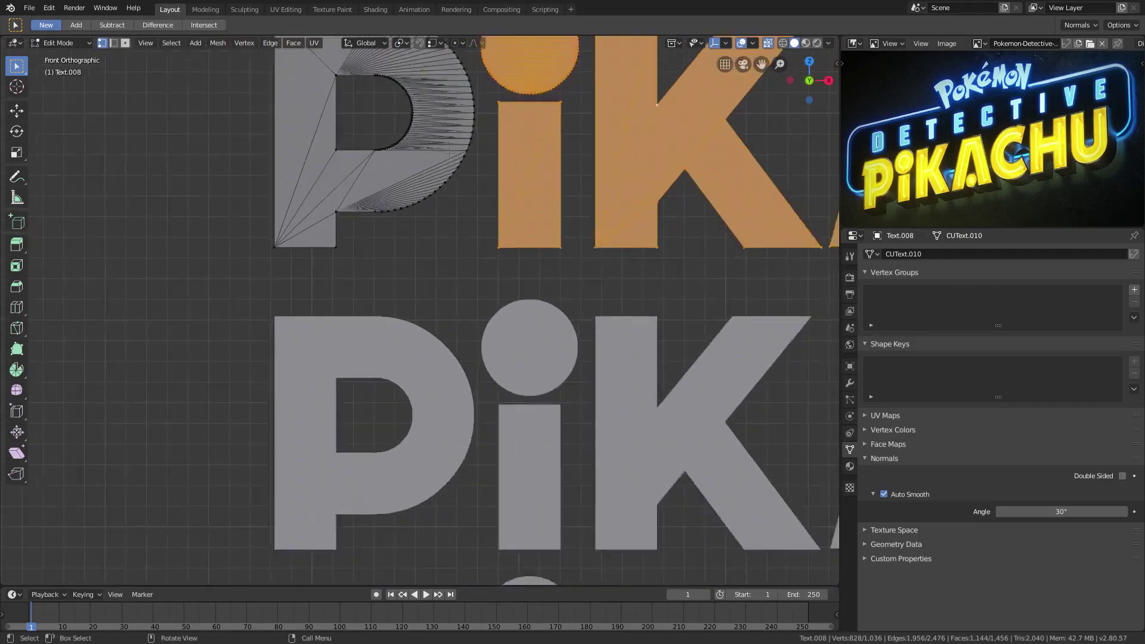
{"action": "middle_click_drag", "start_coordinate": [549, 85], "coordinate": [558, 259], "text": "shift"}
{"action": "scroll", "coordinate": [486, 269], "scroll_direction": "down", "scroll_amount": 7}
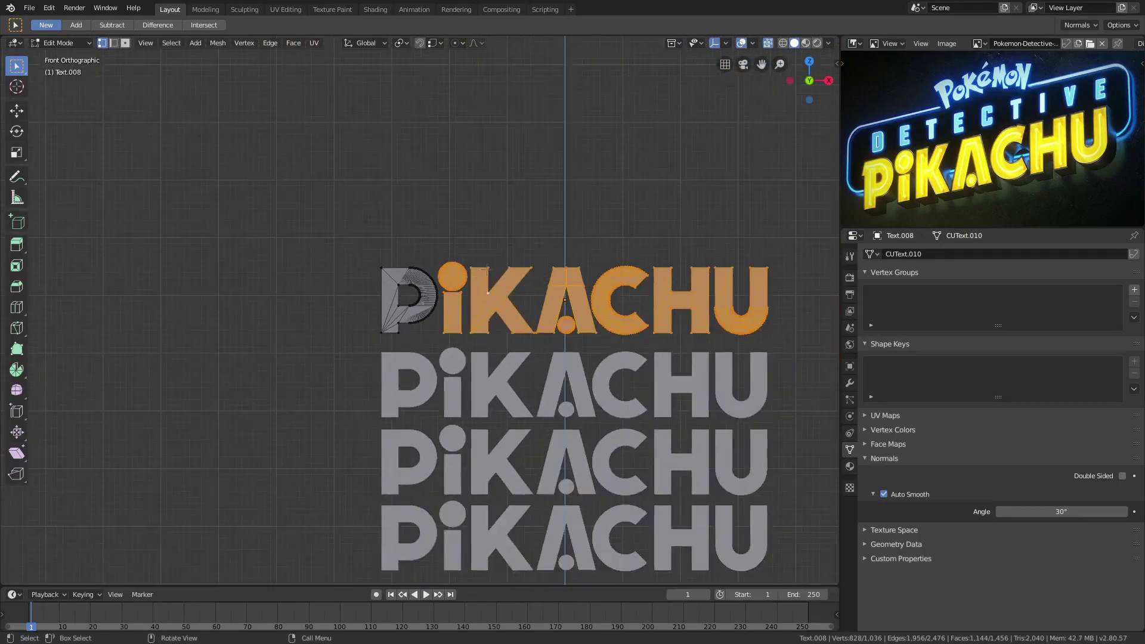
{"action": "middle_click_drag", "start_coordinate": [414, 220], "coordinate": [302, 124], "text": "shift"}
{"action": "key", "text": "x"}
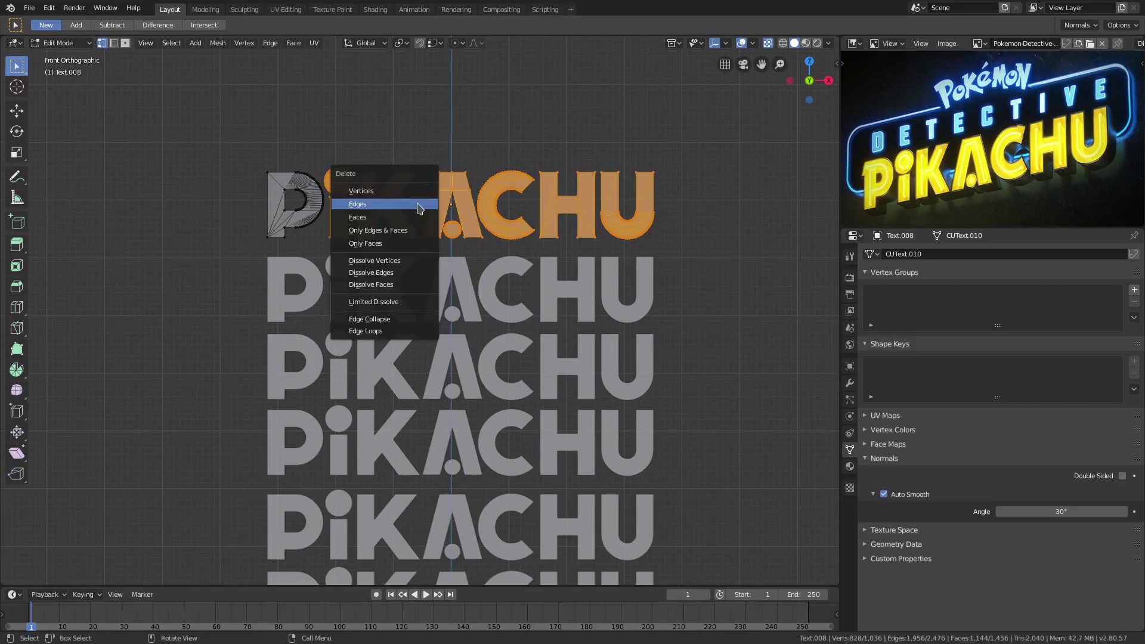
{"action": "left_click", "coordinate": [408, 193]}
In the second PiKACHU copy from the top, delete the vertices of every letter except the i.
{"action": "middle_click_drag", "start_coordinate": [431, 238], "coordinate": [442, 177], "text": "shift"}
{"action": "key", "text": "Tab"}
{"action": "left_click", "coordinate": [386, 236]}
{"action": "key", "text": "Tab"}
{"action": "scroll", "coordinate": [386, 236], "scroll_direction": "up", "scroll_amount": 4}
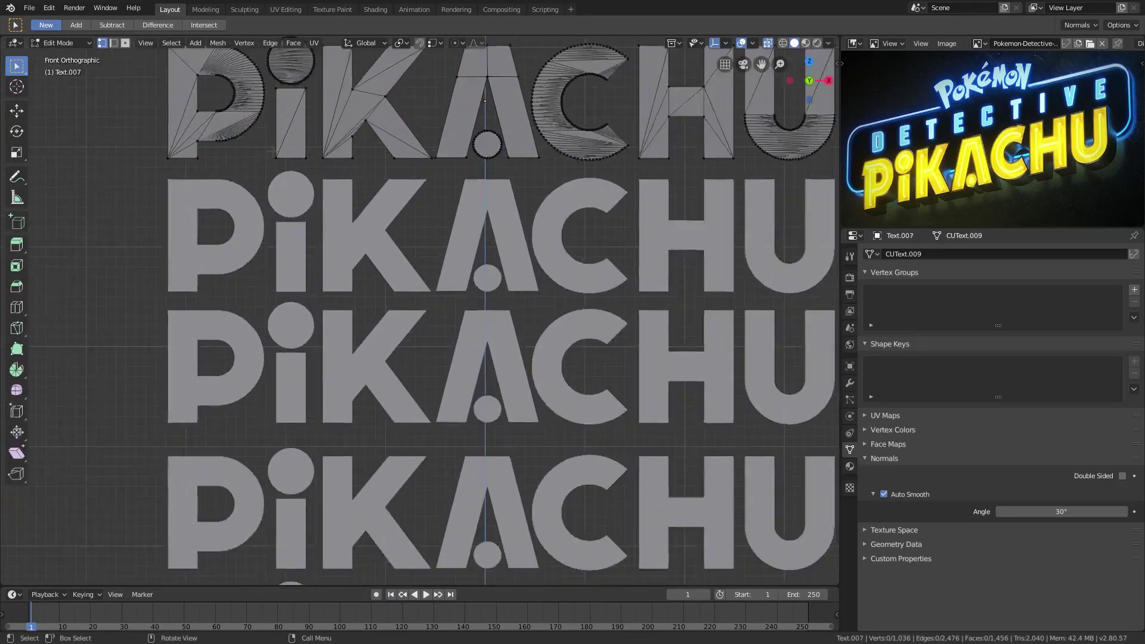
{"action": "middle_click_drag", "start_coordinate": [307, 244], "coordinate": [313, 297], "text": "shift"}
{"action": "key", "text": "a"}
{"action": "key", "text": "b"}
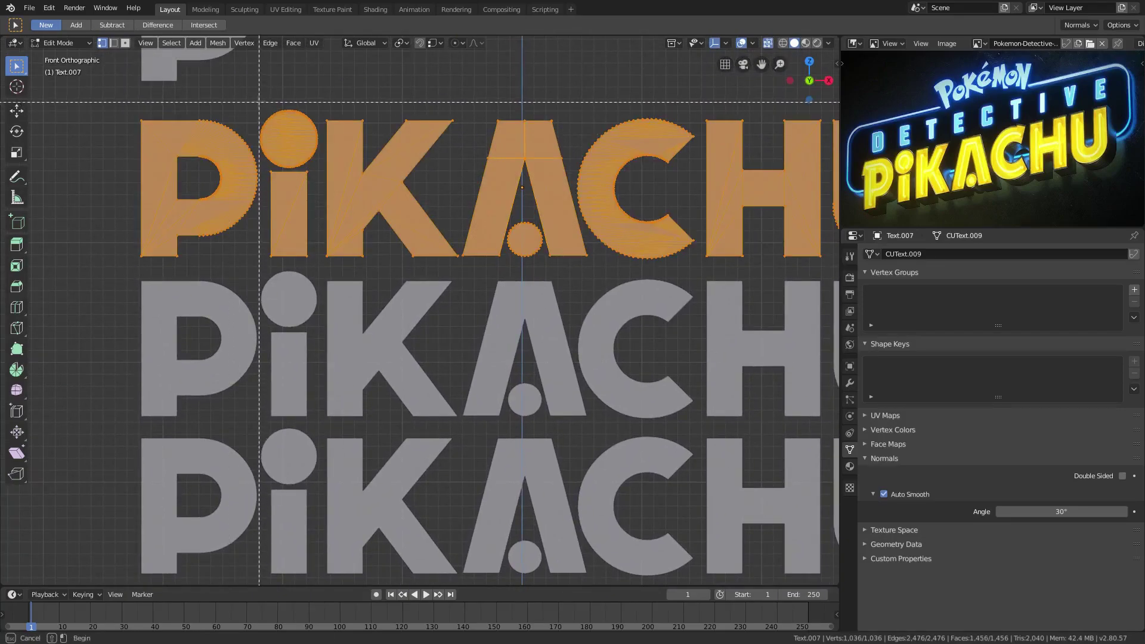
{"action": "middle_click_drag", "start_coordinate": [258, 102], "coordinate": [318, 270]}
{"action": "scroll", "coordinate": [357, 189], "scroll_direction": "down", "scroll_amount": 4}
{"action": "key", "text": "x"}
{"action": "left_click", "coordinate": [359, 193]}
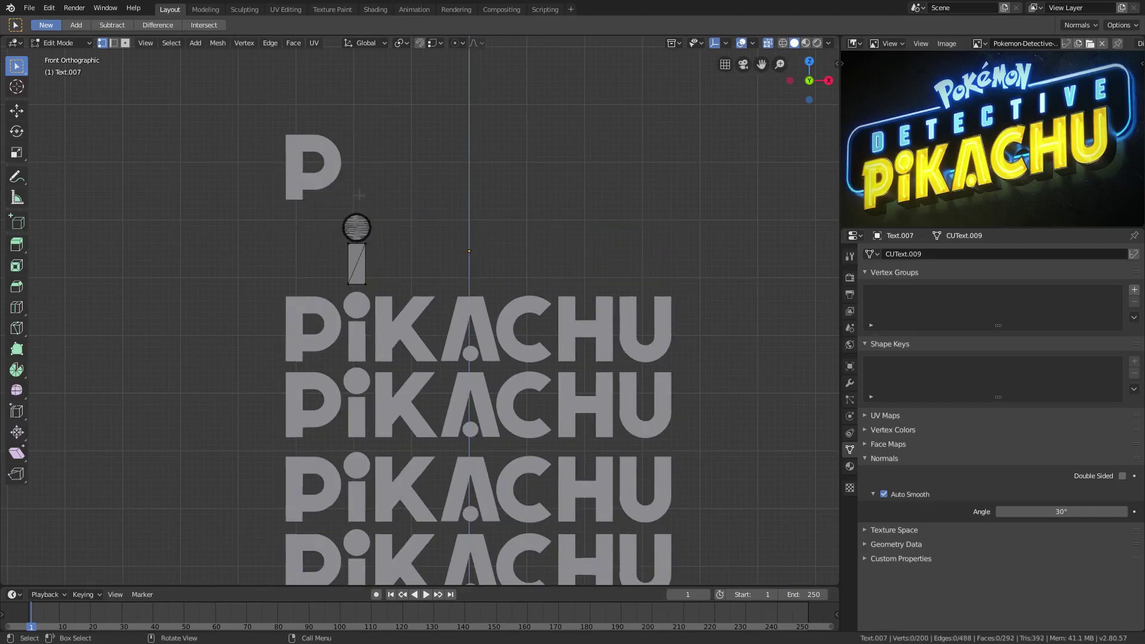
In the third PiKACHU copy from the top, delete the vertices of every letter except the K.
{"action": "key", "text": "Tab"}
{"action": "left_click", "coordinate": [414, 329]}
{"action": "middle_click_drag", "start_coordinate": [428, 305], "coordinate": [415, 251], "text": "shift"}
{"action": "key", "text": "Tab"}
{"action": "key", "text": "a"}
{"action": "scroll", "coordinate": [419, 261], "scroll_direction": "up", "scroll_amount": 1}
{"action": "key", "text": "b"}
{"action": "left_click_drag", "start_coordinate": [348, 219], "coordinate": [428, 325]}
{"action": "key", "text": "x"}
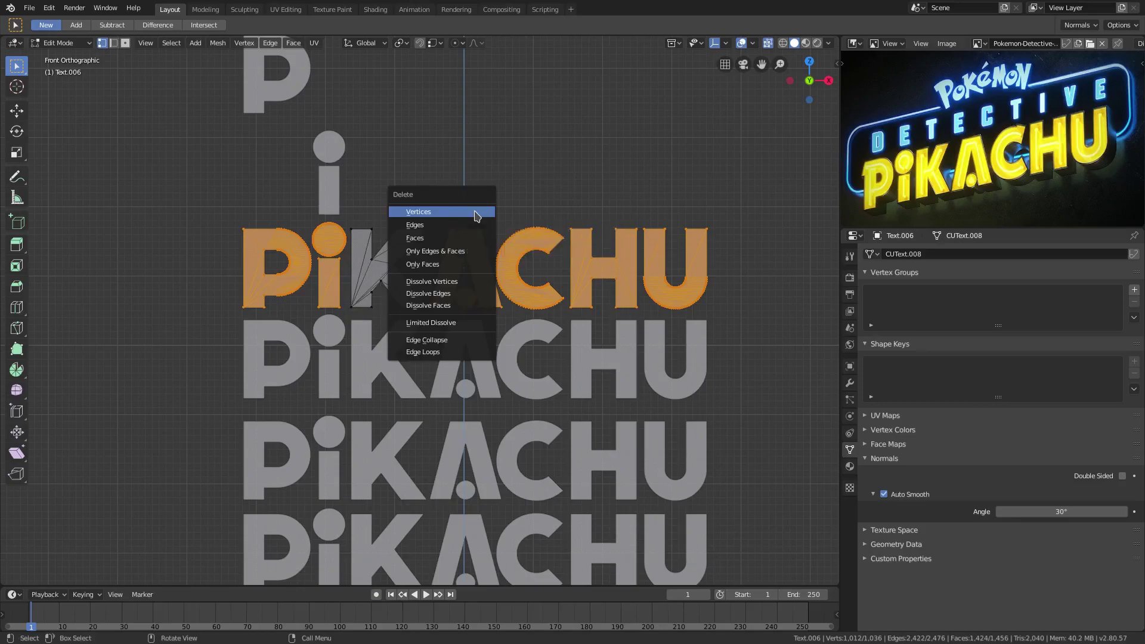
{"action": "left_click", "coordinate": [477, 212]}
In the fourth PiKACHU copy from the top, delete the vertices of every letter except the A and its dot.
{"action": "key", "text": "Tab"}
{"action": "left_click", "coordinate": [393, 363]}
{"action": "key", "text": "Tab"}
{"action": "middle_click_drag", "start_coordinate": [327, 314], "coordinate": [327, 246], "text": "shift"}
{"action": "key", "text": "a"}
{"action": "key", "text": "b"}
{"action": "left_click_drag", "start_coordinate": [424, 242], "coordinate": [496, 365]}
{"action": "scroll", "coordinate": [653, 371], "scroll_direction": "up", "scroll_amount": 5}
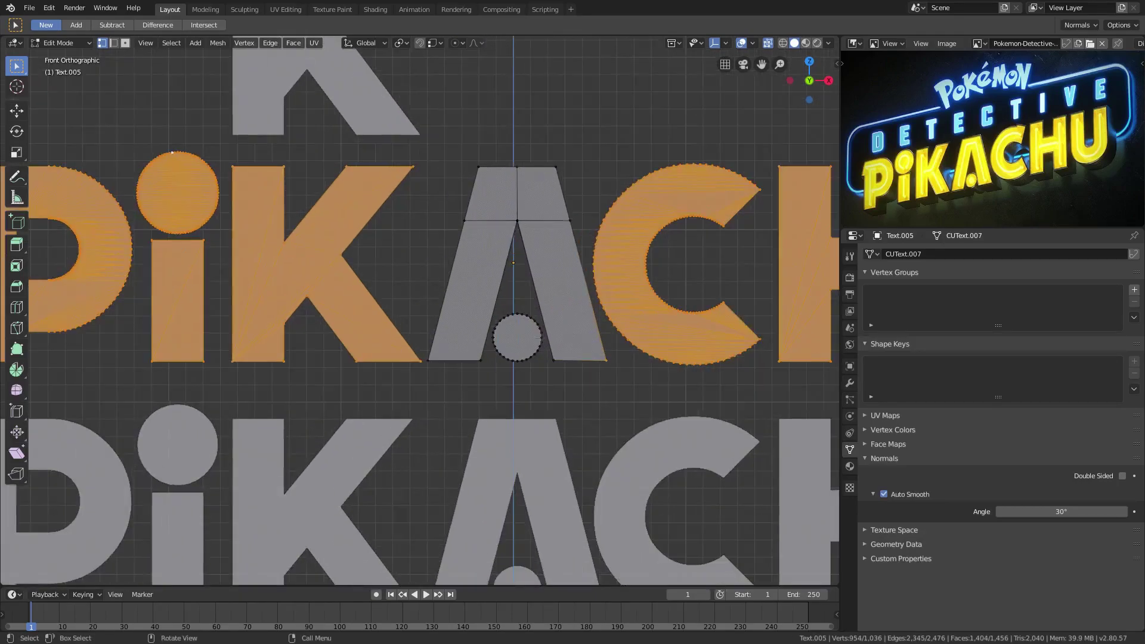
{"action": "key", "text": "b"}
{"action": "middle_click_drag", "start_coordinate": [619, 361], "coordinate": [655, 385]}
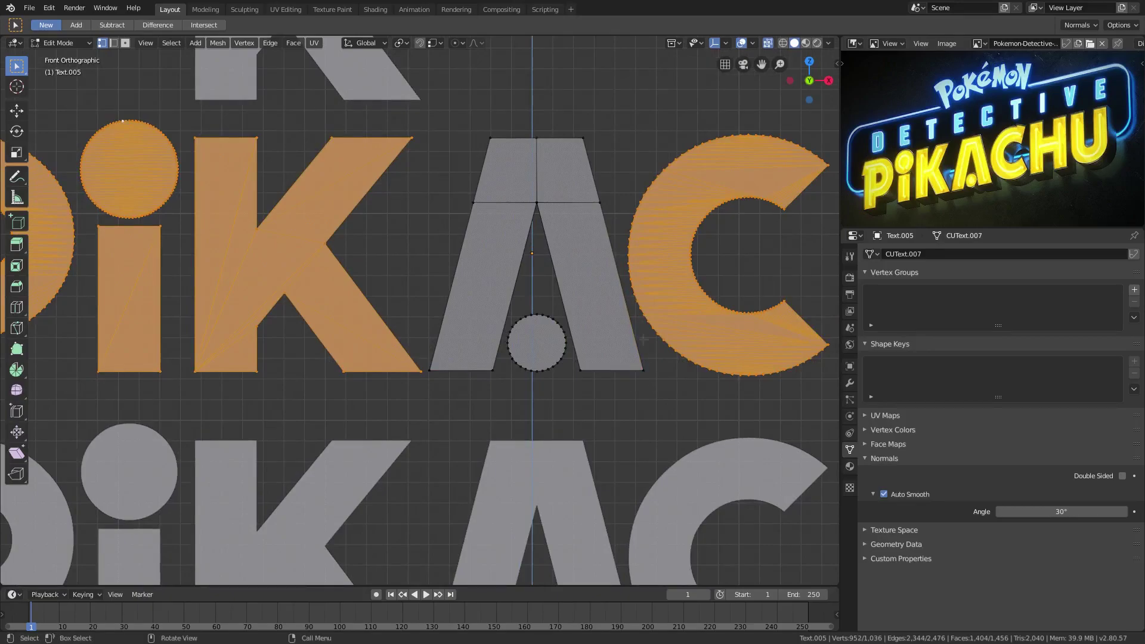
{"action": "scroll", "coordinate": [531, 302], "scroll_direction": "down", "scroll_amount": 5}
{"action": "key", "text": "x"}
{"action": "left_click", "coordinate": [533, 304]}
In the PiKACHU copy below the isolated A, select all vertices and deselect the letters P, i, K and A.
{"action": "scroll", "coordinate": [489, 345], "scroll_direction": "down", "scroll_amount": 2}
{"action": "middle_click_drag", "start_coordinate": [487, 346], "coordinate": [486, 215], "text": "shift"}
{"action": "key", "text": "Tab"}
{"action": "left_click", "coordinate": [471, 233]}
{"action": "key", "text": "Tab"}
{"action": "scroll", "coordinate": [471, 234], "scroll_direction": "up", "scroll_amount": 2}
{"action": "key", "text": "b"}
{"action": "key", "text": "Escape"}
{"action": "key", "text": "a"}
{"action": "key", "text": "b"}
{"action": "middle_click_drag", "start_coordinate": [169, 122], "coordinate": [499, 329]}
{"action": "left_click_drag", "start_coordinate": [500, 329], "coordinate": [500, 329]}
Deselect the A's remaining corner vertices and the letters H and U, keeping only the C selected.
{"action": "scroll", "coordinate": [499, 329], "scroll_direction": "up", "scroll_amount": 2}
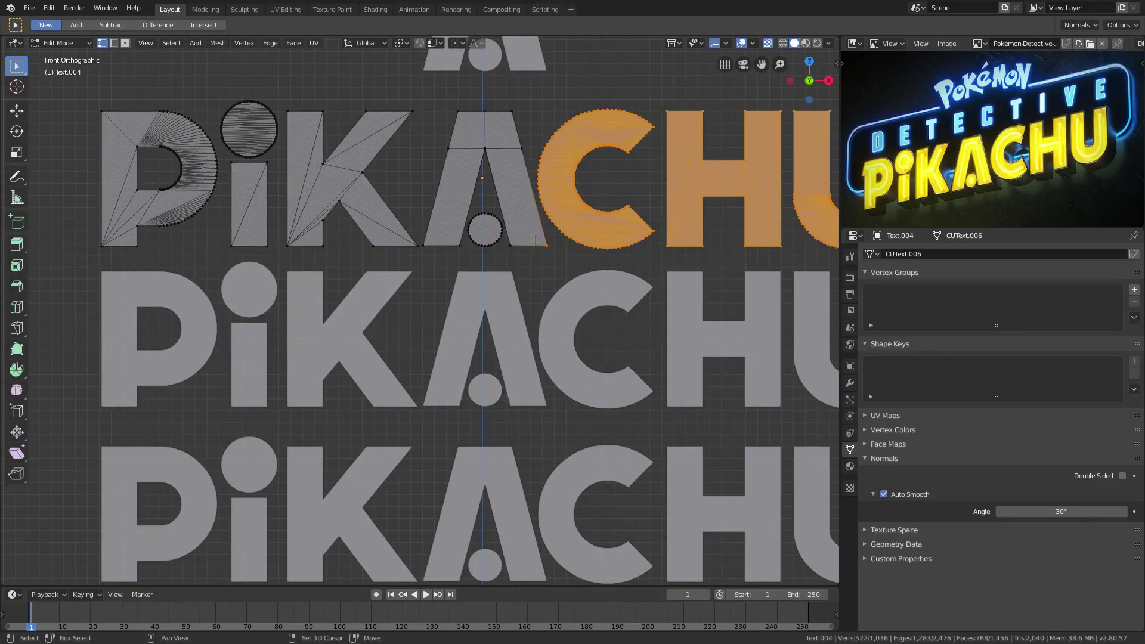
{"action": "key", "text": "b"}
{"action": "middle_click_drag", "start_coordinate": [537, 237], "coordinate": [559, 253]}
{"action": "scroll", "coordinate": [560, 250], "scroll_direction": "down", "scroll_amount": 2}
{"action": "key", "text": "b"}
{"action": "middle_click_drag", "start_coordinate": [587, 126], "coordinate": [757, 333]}
Delete the selected C's vertices and undo the deletion.
{"action": "key", "text": "x"}
{"action": "left_click", "coordinate": [646, 274]}
{"action": "key", "text": "Tab"}
{"action": "key", "text": "Tab"}
{"action": "key", "text": "Tab"}
{"action": "key", "text": "Tab"}
{"action": "key", "text": "ctrl+z"}
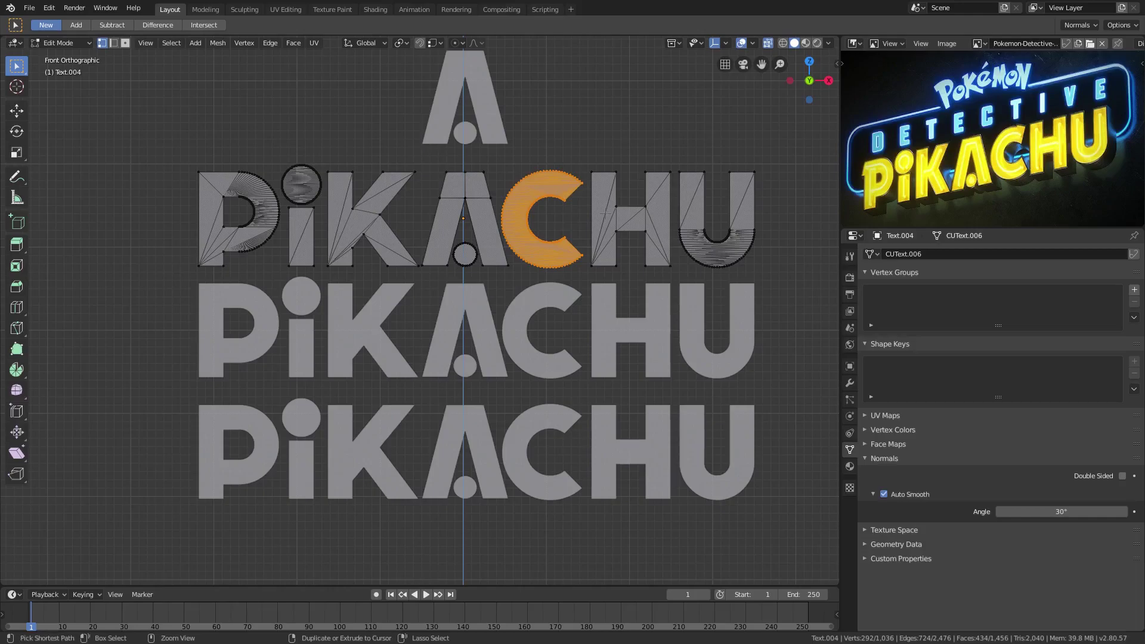
Invert the selection and delete the vertices of every letter except the C.
{"action": "key", "text": "ctrl+i"}
{"action": "key", "text": "x"}
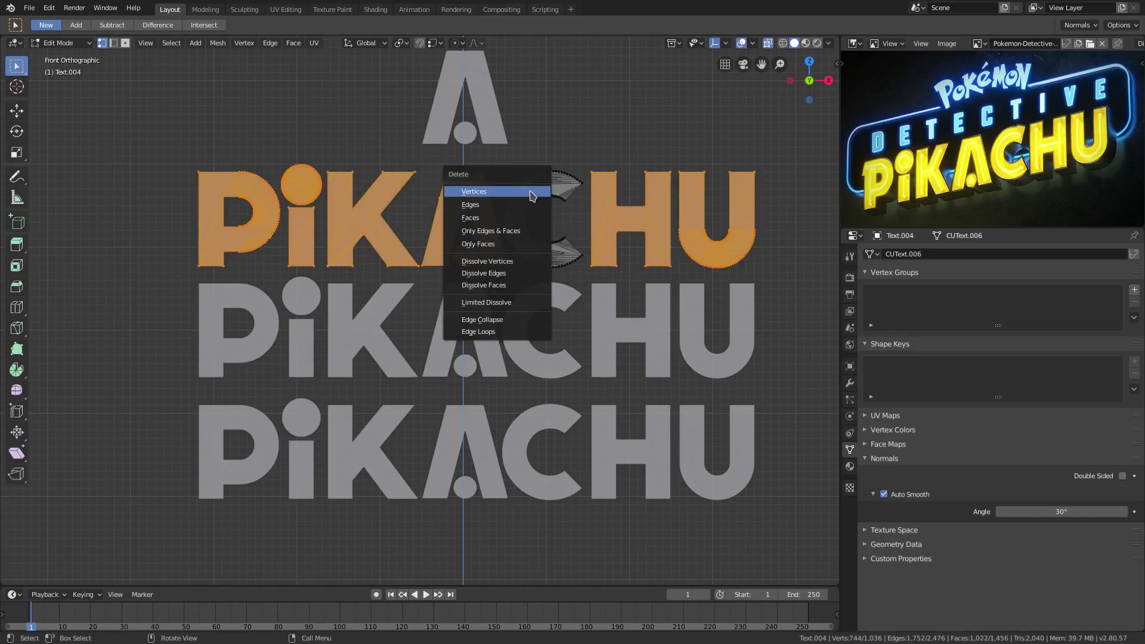
{"action": "left_click", "coordinate": [506, 194]}
In the PiKACHU copy below the isolated C, delete the vertices of every letter except the H.
{"action": "key", "text": "Tab"}
{"action": "left_click", "coordinate": [534, 340]}
{"action": "key", "text": "Tab"}
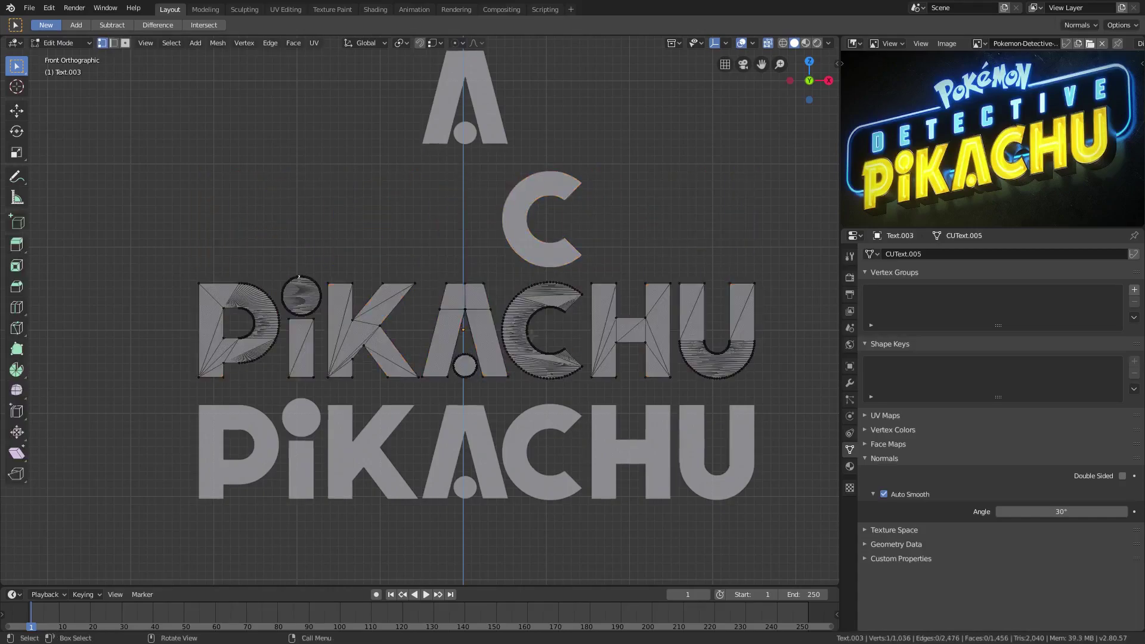
{"action": "key", "text": "b"}
{"action": "left_click_drag", "start_coordinate": [184, 241], "coordinate": [769, 390]}
{"action": "key", "text": "b"}
{"action": "middle_click_drag", "start_coordinate": [587, 271], "coordinate": [680, 396]}
{"action": "key", "text": "x"}
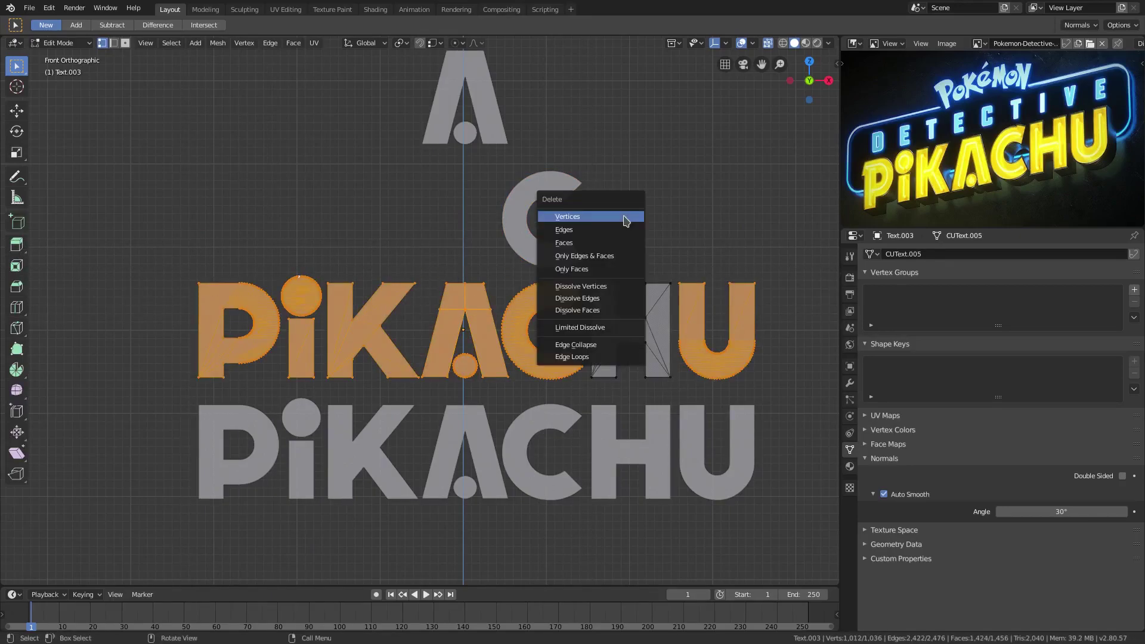
{"action": "left_click", "coordinate": [622, 217]}
In the lowest PiKACHU copy, delete the vertices of every letter except the U and return to Object Mode.
{"action": "key", "text": "Tab"}
{"action": "left_click", "coordinate": [654, 425]}
{"action": "key", "text": "Tab"}
{"action": "key", "text": "a"}
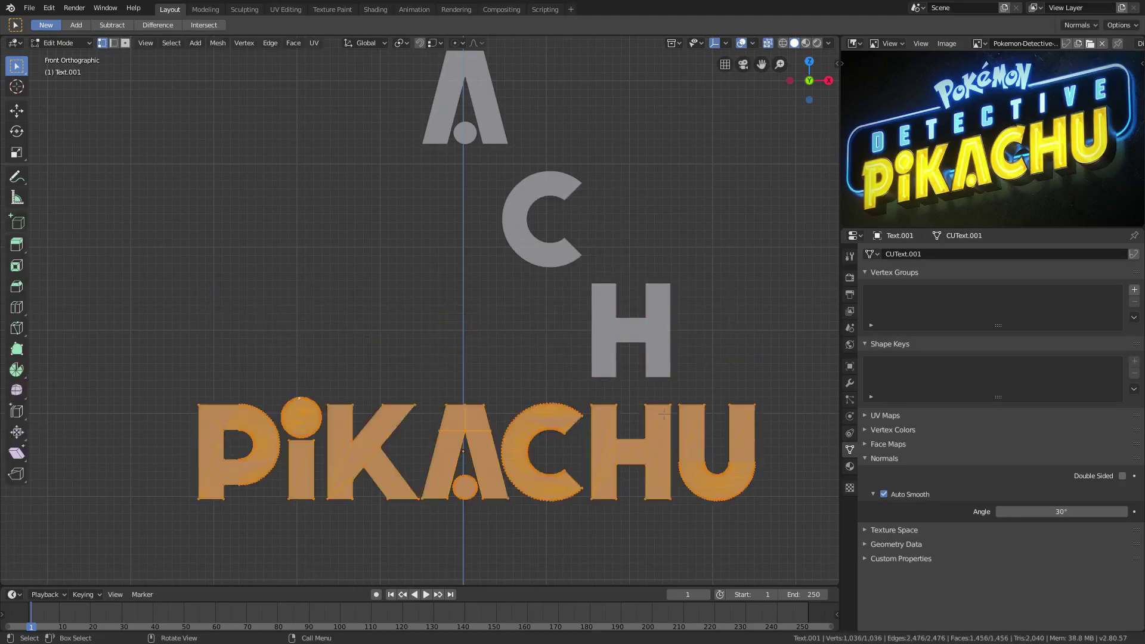
{"action": "key", "text": "b"}
{"action": "middle_click_drag", "start_coordinate": [151, 336], "coordinate": [678, 565]}
{"action": "key", "text": "x"}
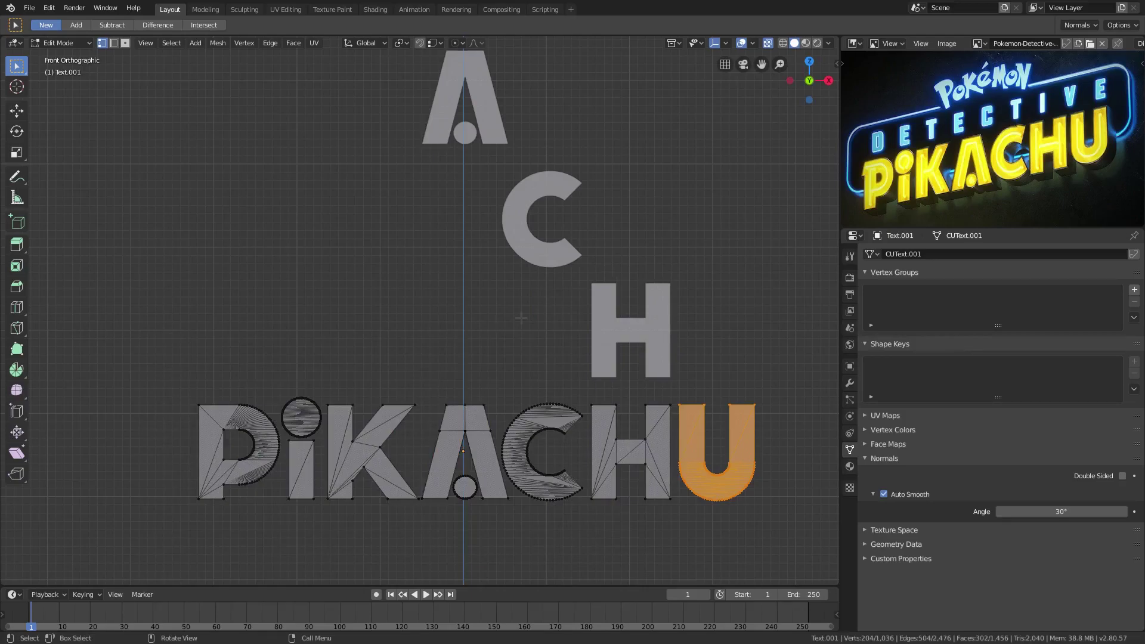
{"action": "key", "text": "ctrl+i"}
{"action": "key", "text": "x"}
{"action": "left_click", "coordinate": [521, 318]}
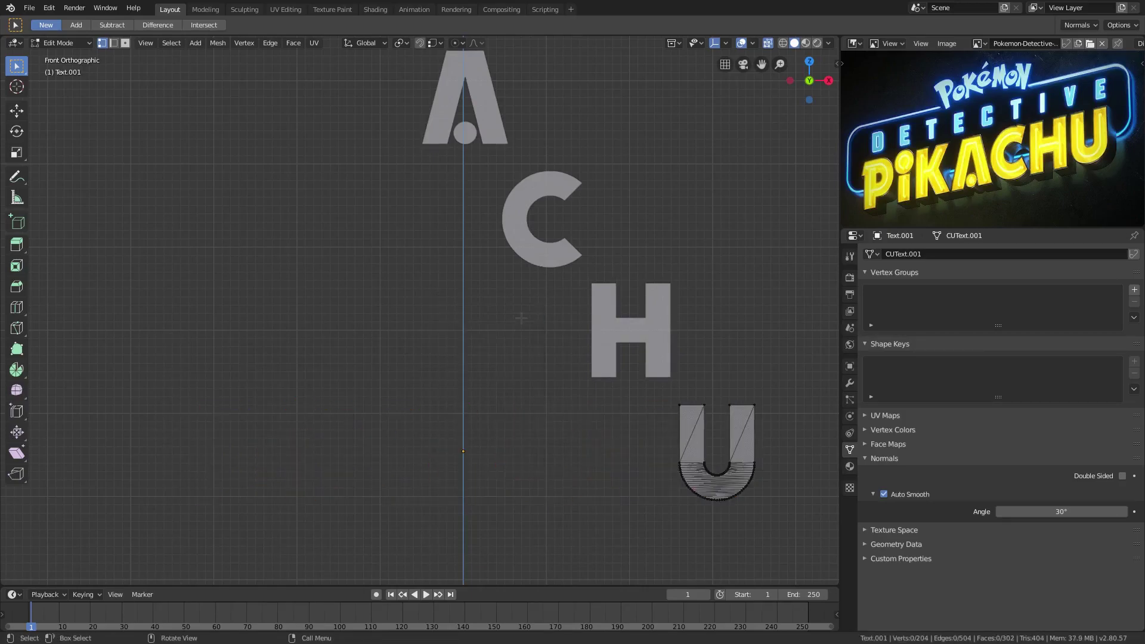
{"action": "scroll", "coordinate": [521, 318], "scroll_direction": "down", "scroll_amount": 5}
{"action": "scroll", "coordinate": [522, 318], "scroll_direction": "down", "scroll_amount": 1}
{"action": "scroll", "coordinate": [345, 104], "scroll_direction": "up", "scroll_amount": 1}
{"action": "key", "text": "Tab"}
Select the separated letter P at the upper end of the diagonal row of letters.
{"action": "left_click", "coordinate": [345, 105]}
{"action": "left_click", "coordinate": [404, 175]}
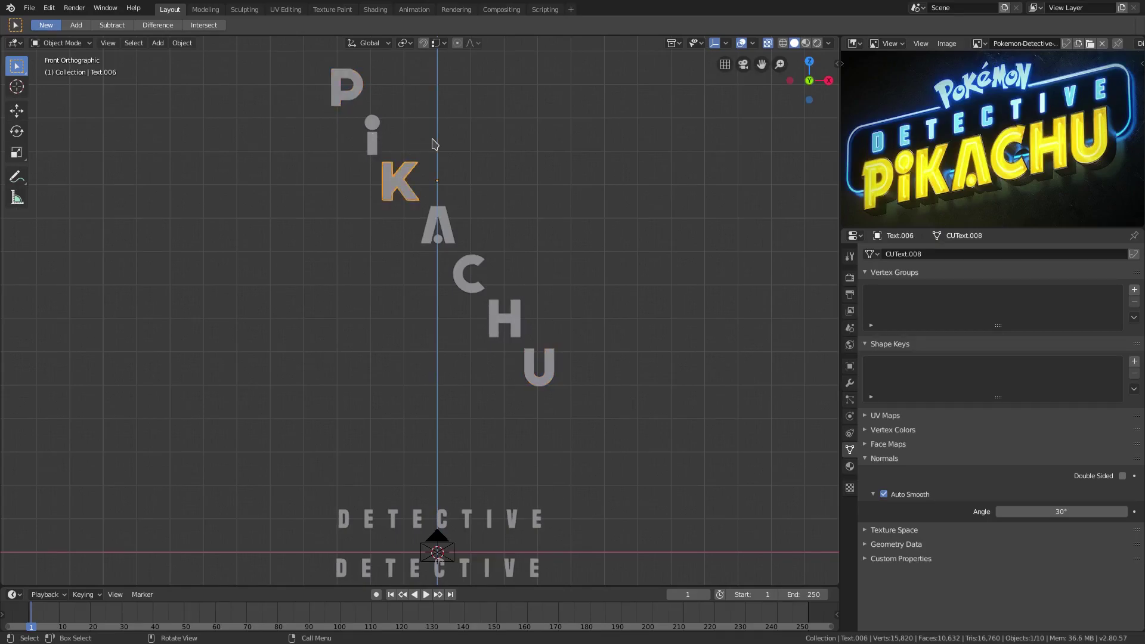
{"action": "middle_click_drag", "start_coordinate": [460, 163], "coordinate": [457, 211], "text": "shift"}
{"action": "scroll", "coordinate": [422, 169], "scroll_direction": "up", "scroll_amount": 1}
{"action": "middle_click_drag", "start_coordinate": [423, 169], "coordinate": [415, 199], "text": "shift"}
{"action": "left_click", "coordinate": [334, 132]}
{"action": "key", "text": "r"}
{"action": "key", "text": "r"}
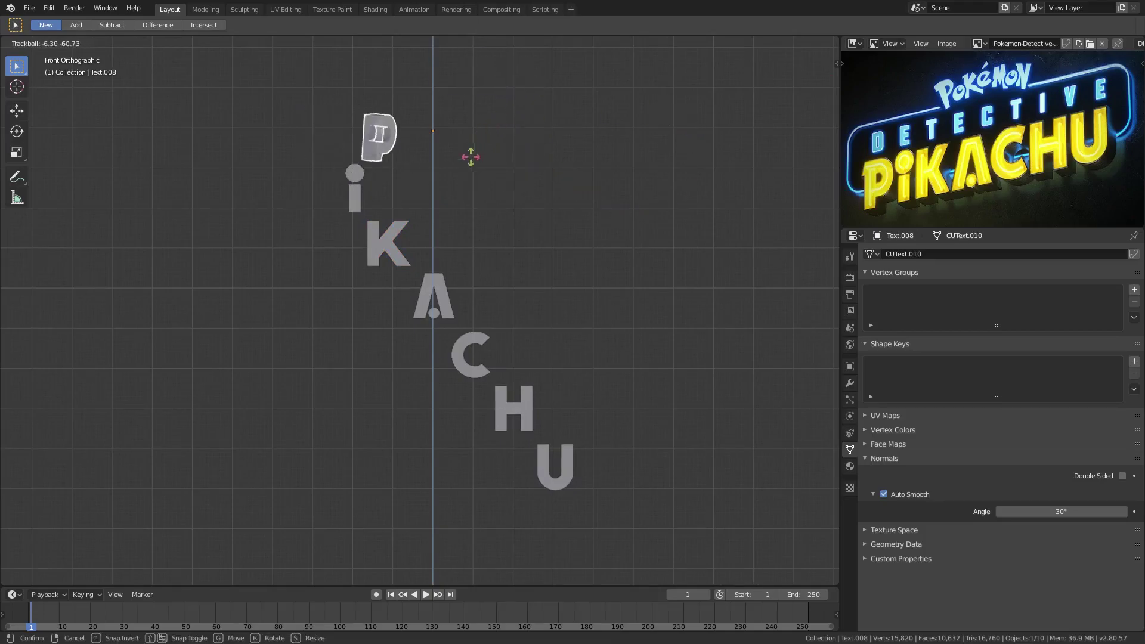
{"action": "right_click", "coordinate": [471, 164]}
Set the letter P's origin to its geometry and try a trackball rotation around it.
{"action": "scroll", "coordinate": [471, 129], "scroll_direction": "up", "scroll_amount": 1}
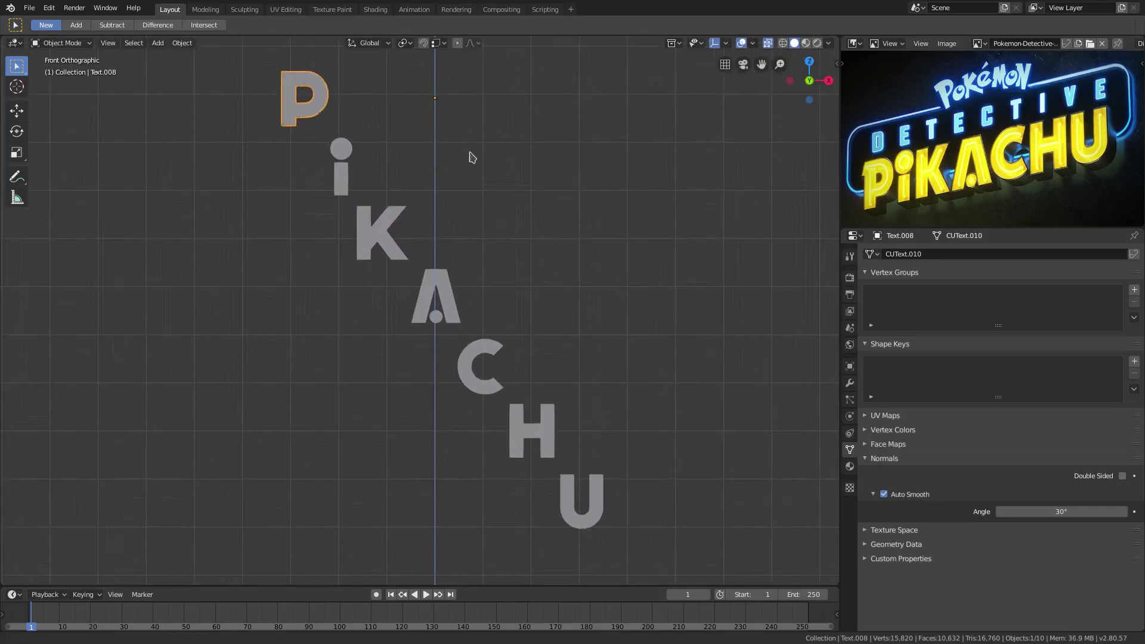
{"action": "middle_click_drag", "start_coordinate": [397, 86], "coordinate": [404, 165], "text": "shift"}
{"action": "left_click", "coordinate": [190, 43]}
{"action": "mouse_move", "coordinate": [204, 61]}
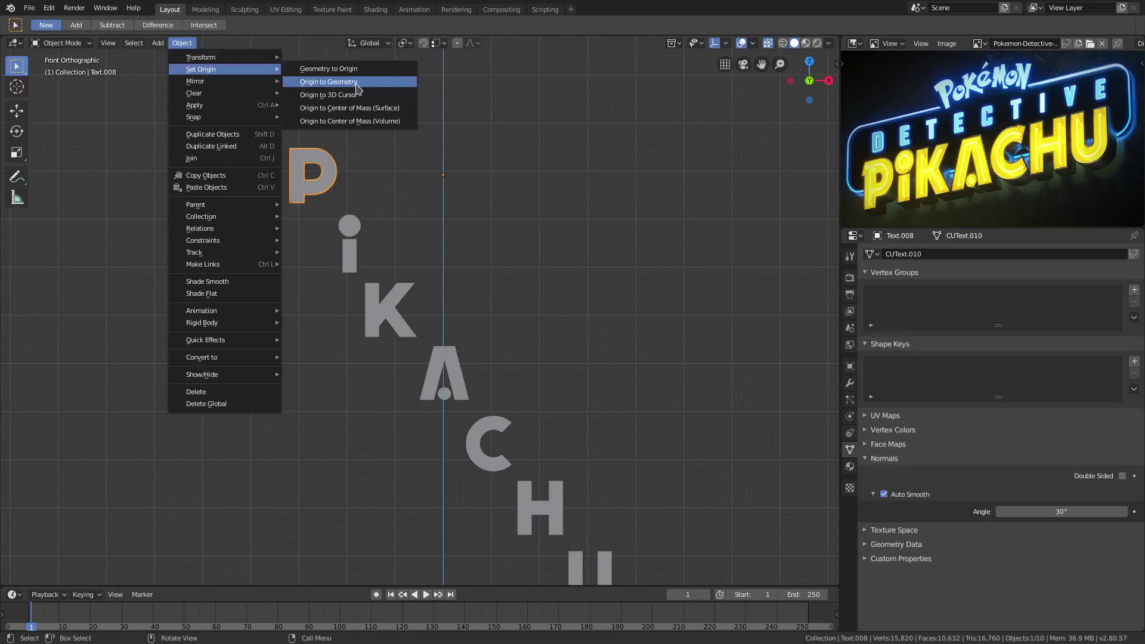
{"action": "left_click", "coordinate": [357, 83]}
{"action": "key", "text": "r"}
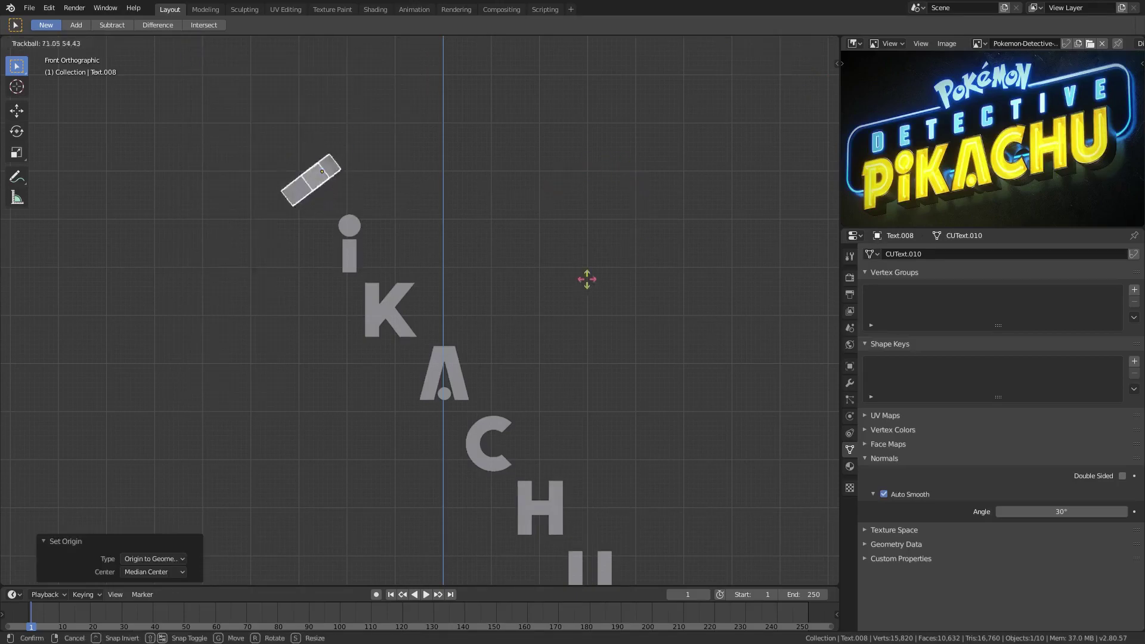
{"action": "key", "text": "Escape"}
Set the letter P's origin to its center of mass (volume).
{"action": "left_click", "coordinate": [192, 44]}
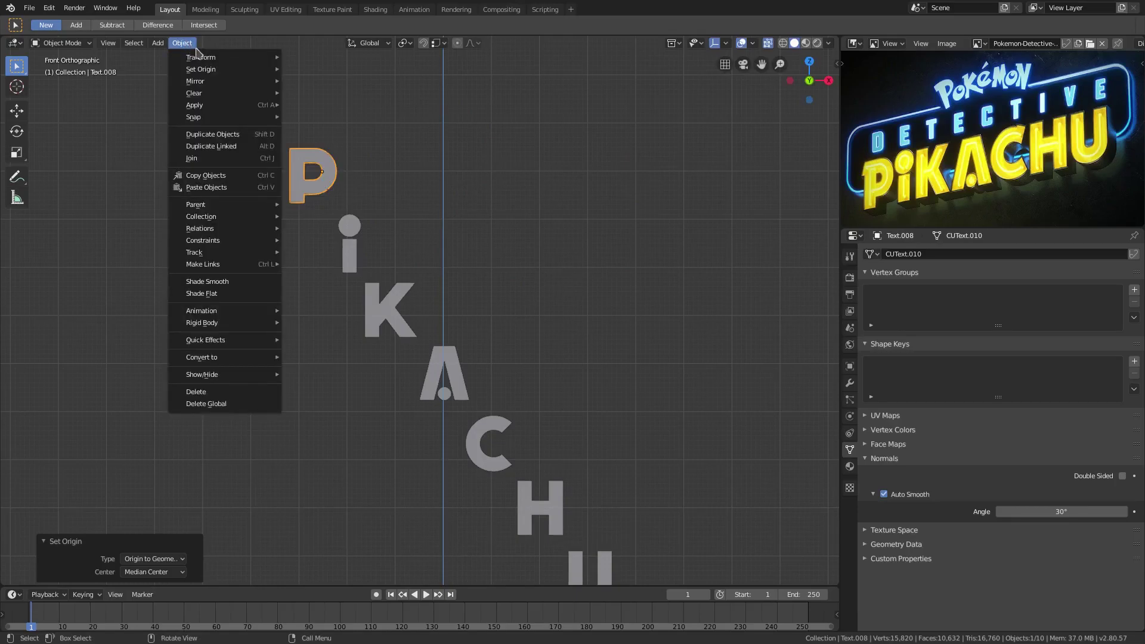
{"action": "mouse_move", "coordinate": [212, 69]}
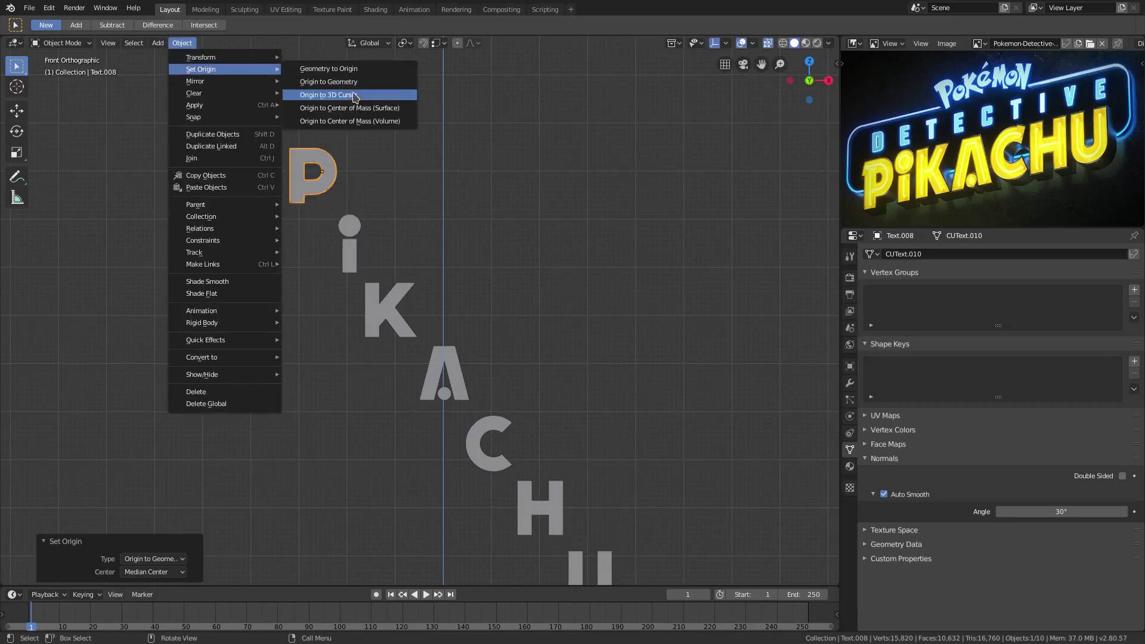
{"action": "left_click", "coordinate": [399, 121]}
{"action": "left_click", "coordinate": [173, 43]}
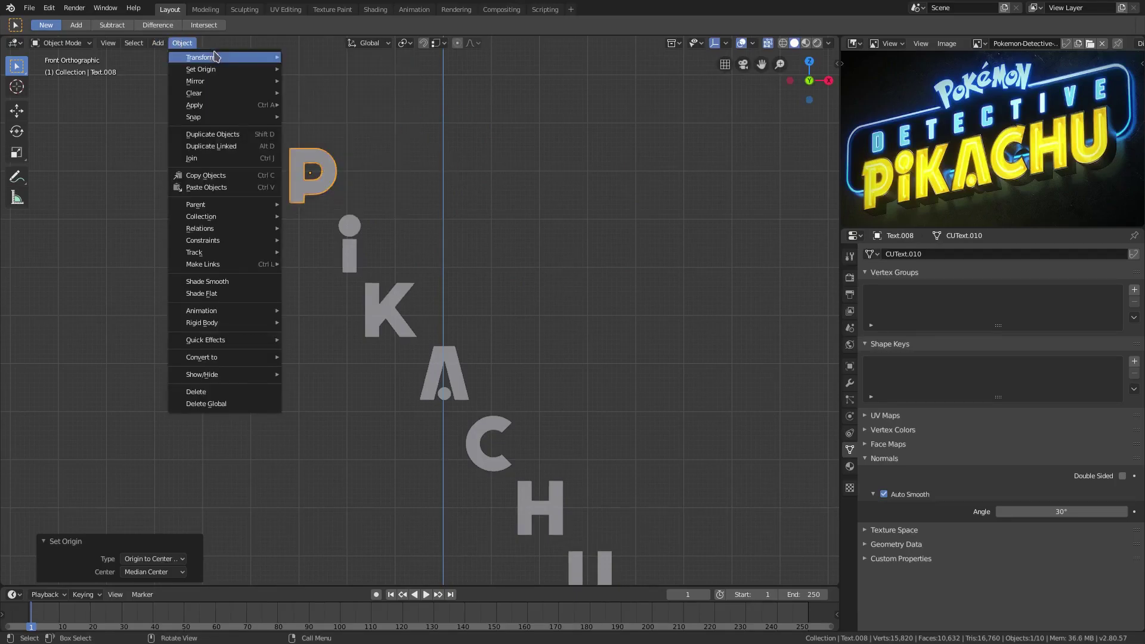
{"action": "mouse_move", "coordinate": [211, 70]}
{"action": "left_click", "coordinate": [401, 121]}
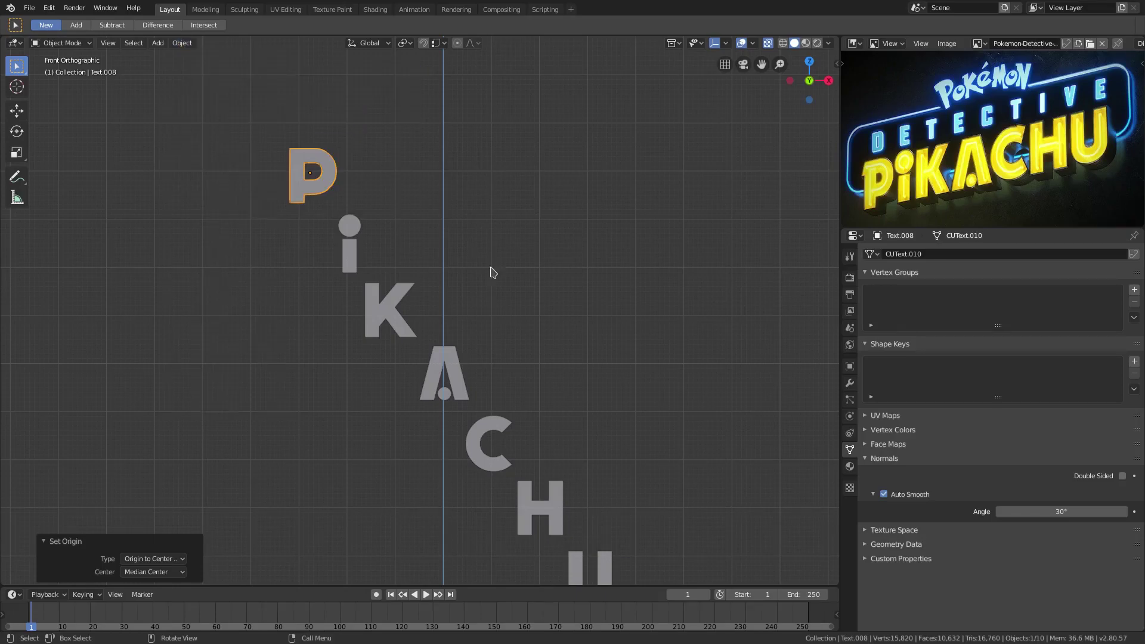